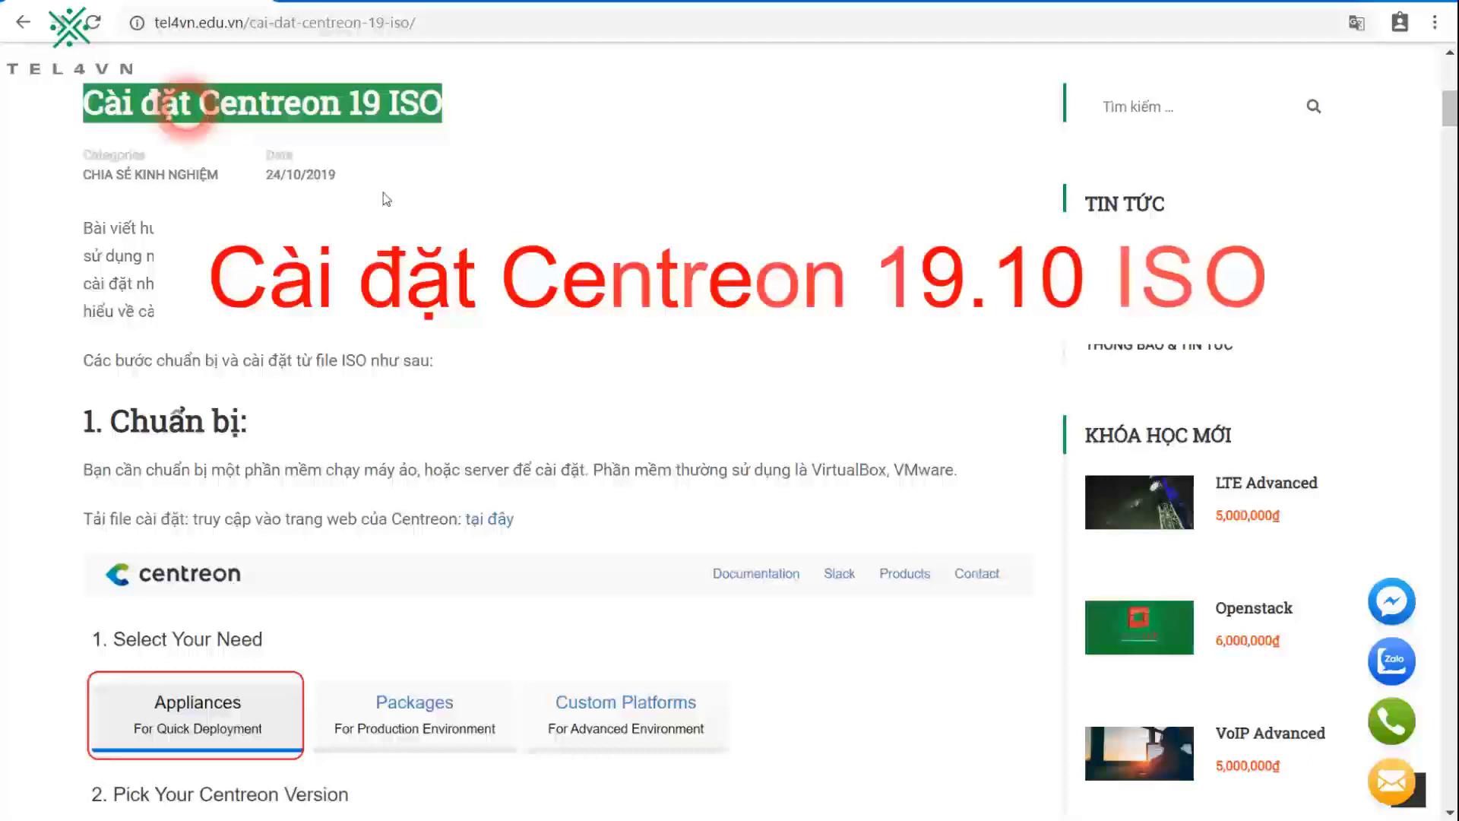
Step: Open the Centreon download page from the tel4vn article's 'tại đây' link in a new tab
{"action": "left_click", "coordinate": [421, 213]}
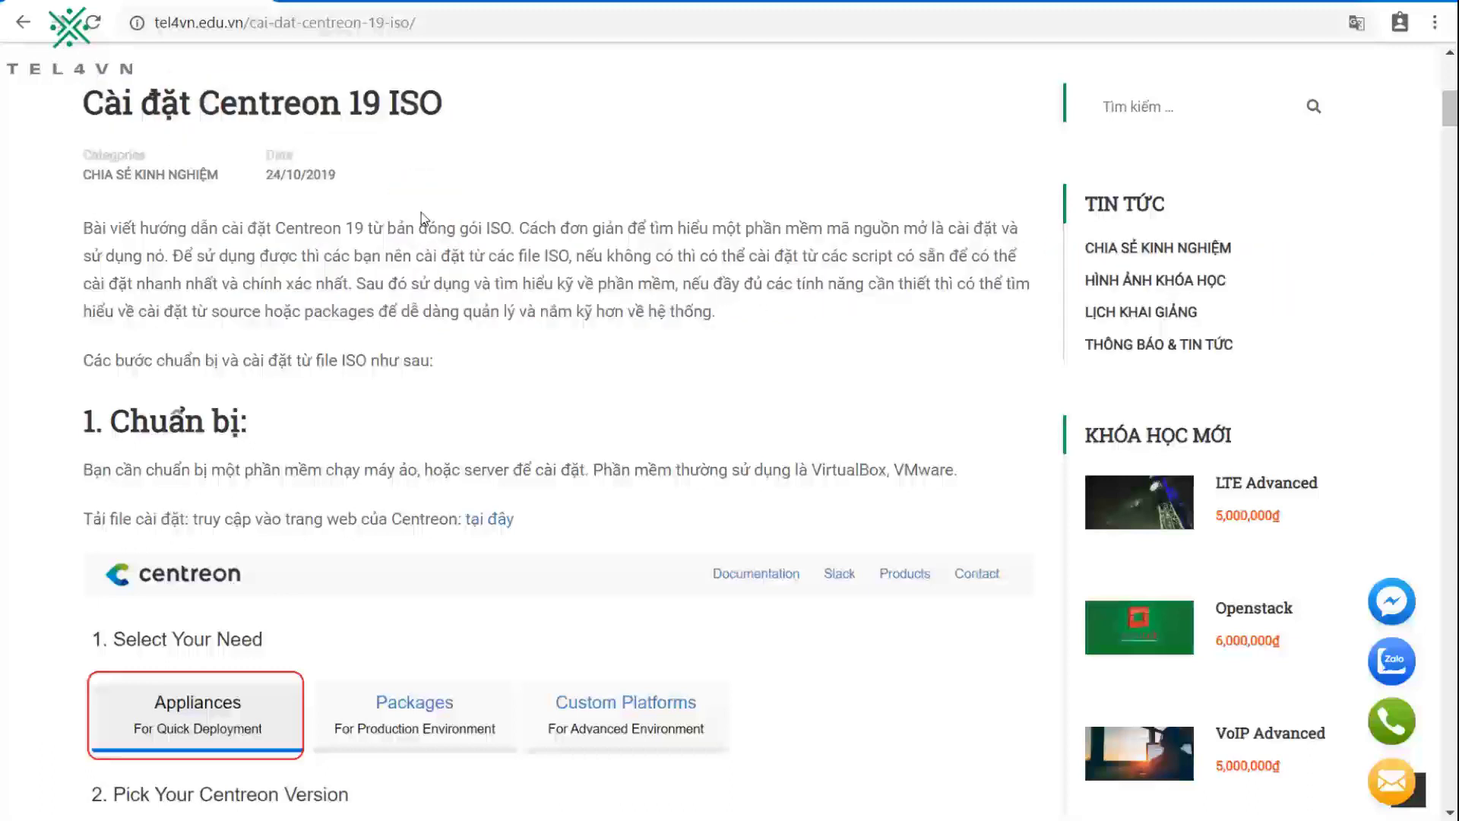
{"action": "left_click", "coordinate": [483, 518]}
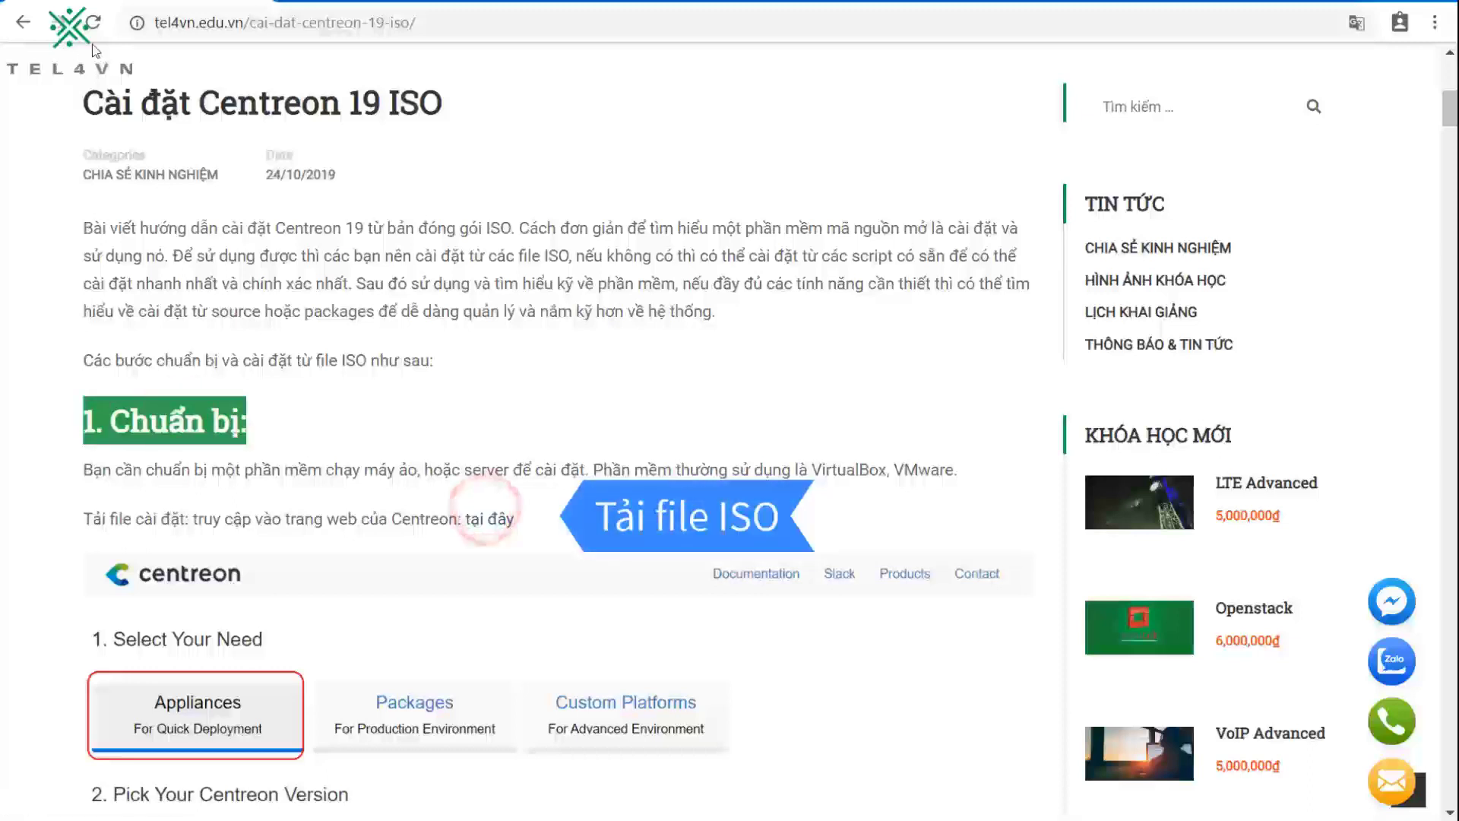
{"action": "right_click", "coordinate": [523, 525]}
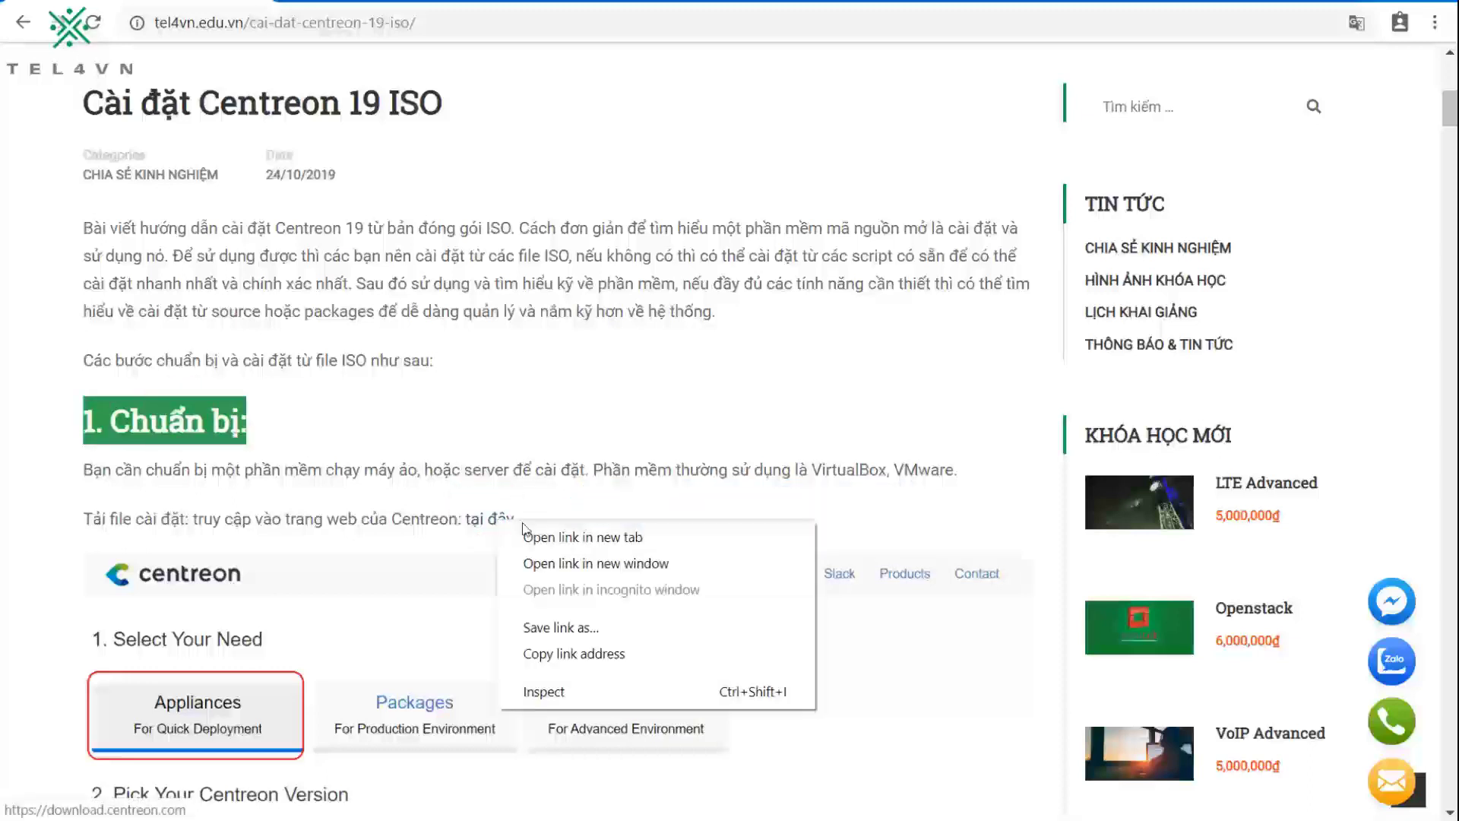
{"action": "left_click", "coordinate": [536, 537]}
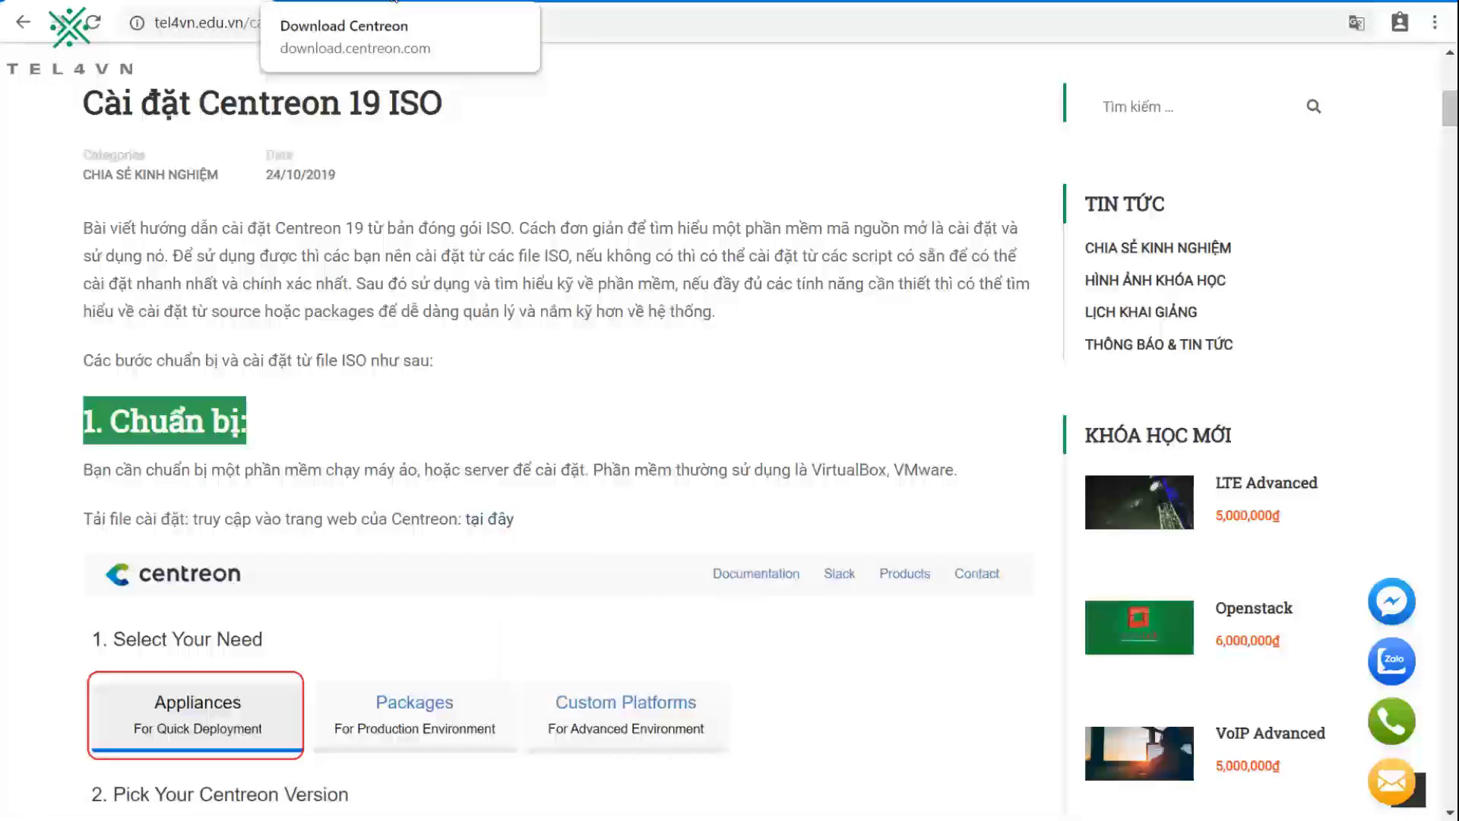
{"action": "left_click", "coordinate": [392, 3]}
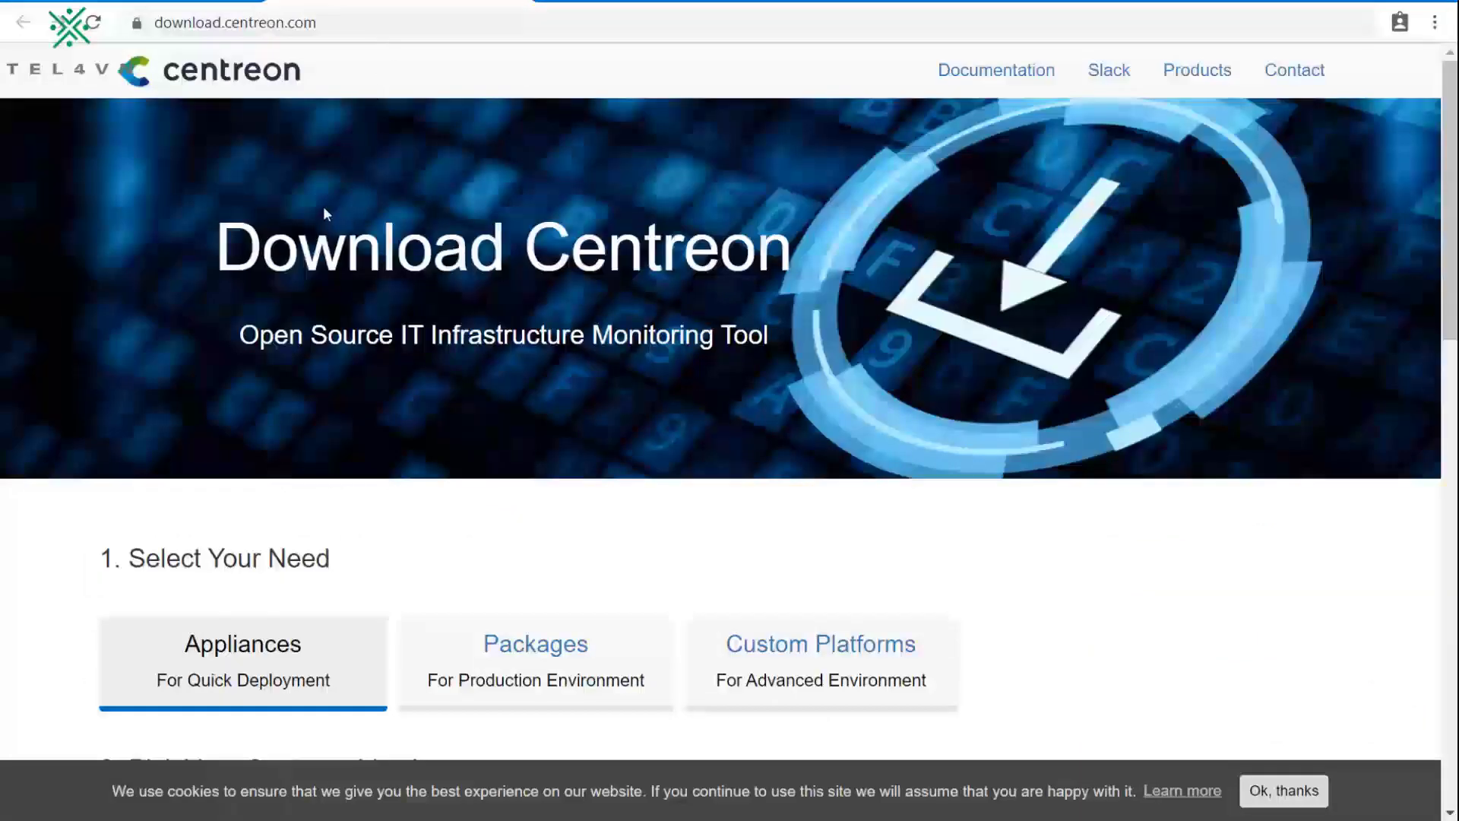
Step: Select Centreon version 19.10 and locate the ISO Installation (CD/DVD) row in the download table
{"action": "scroll", "coordinate": [433, 221], "scroll_direction": "down", "scroll_amount": 6}
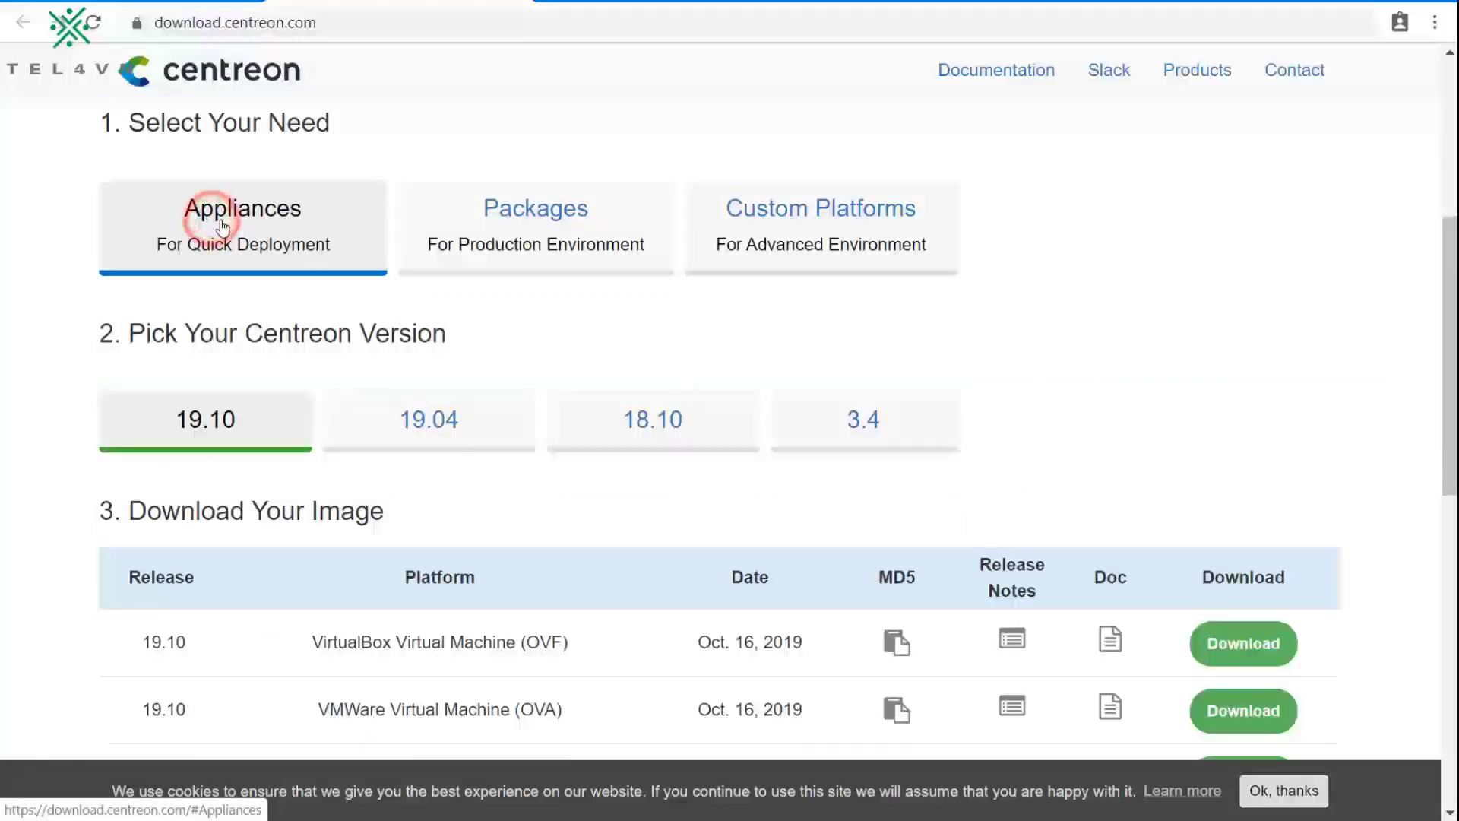
{"action": "scroll", "coordinate": [214, 250], "scroll_direction": "down", "scroll_amount": 1}
{"action": "left_click", "coordinate": [216, 300]}
{"action": "scroll", "coordinate": [216, 300], "scroll_direction": "down", "scroll_amount": 1}
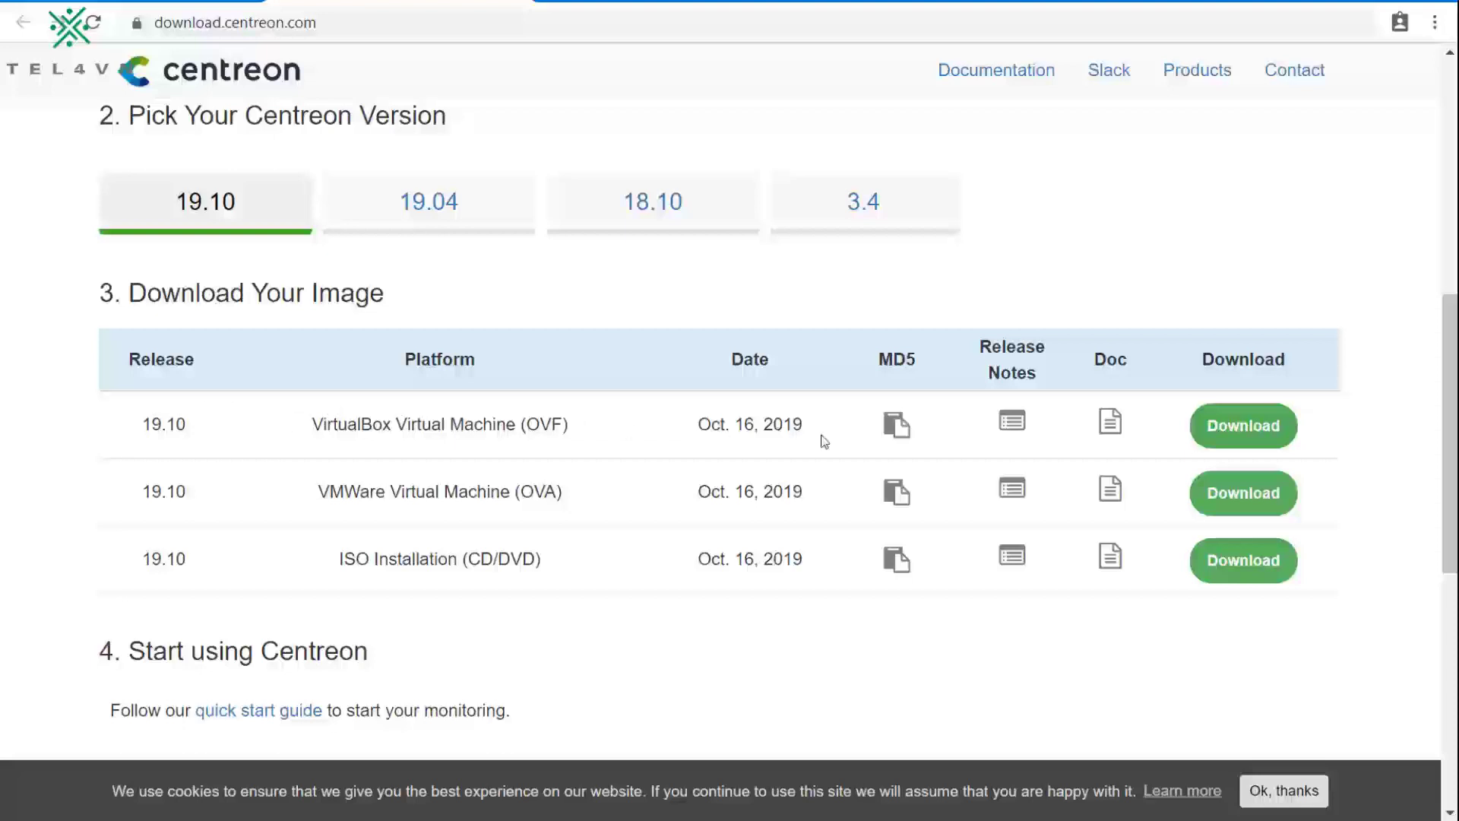
{"action": "double_click", "coordinate": [544, 424]}
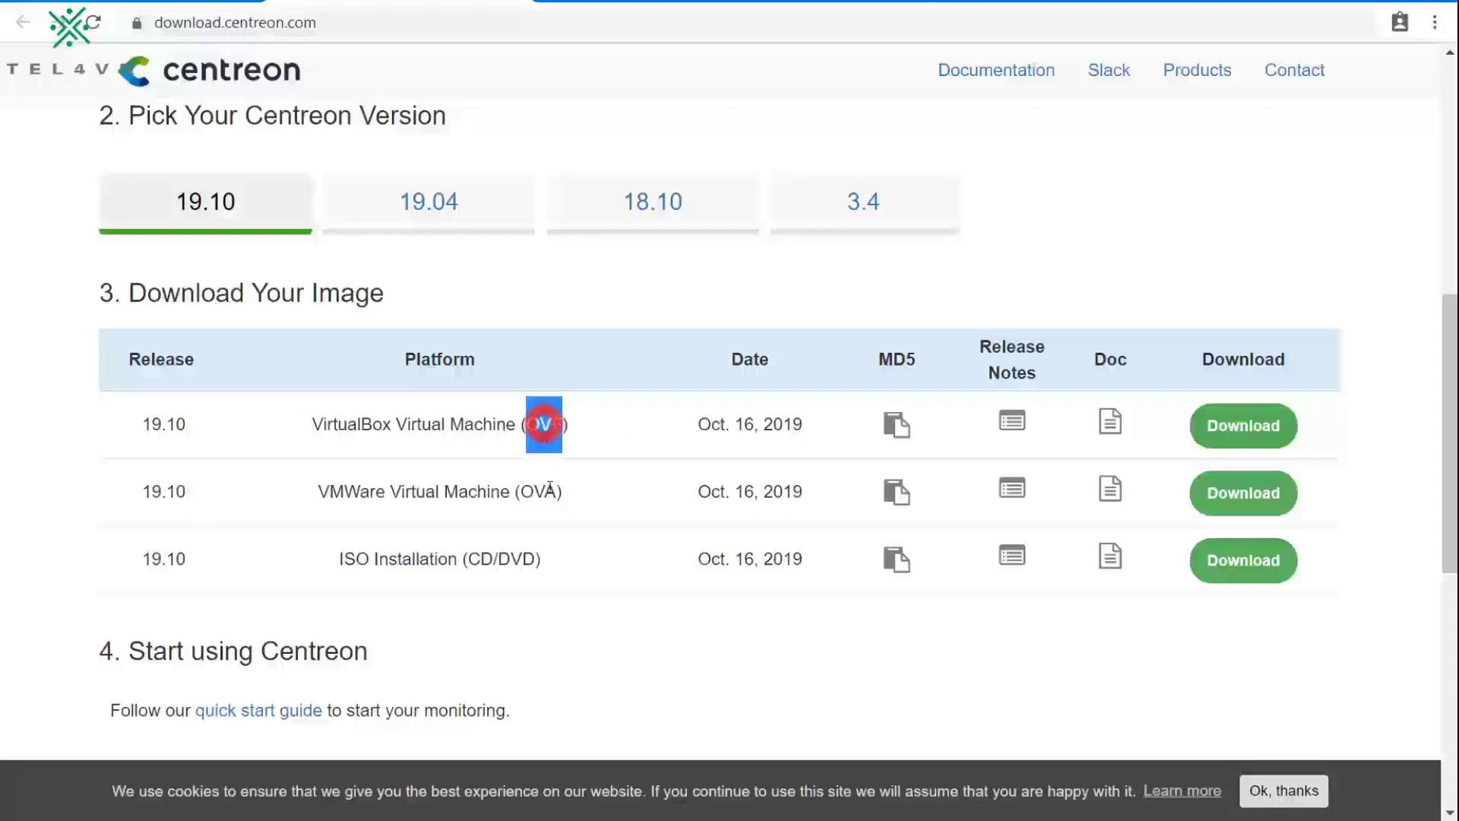
{"action": "double_click", "coordinate": [539, 491]}
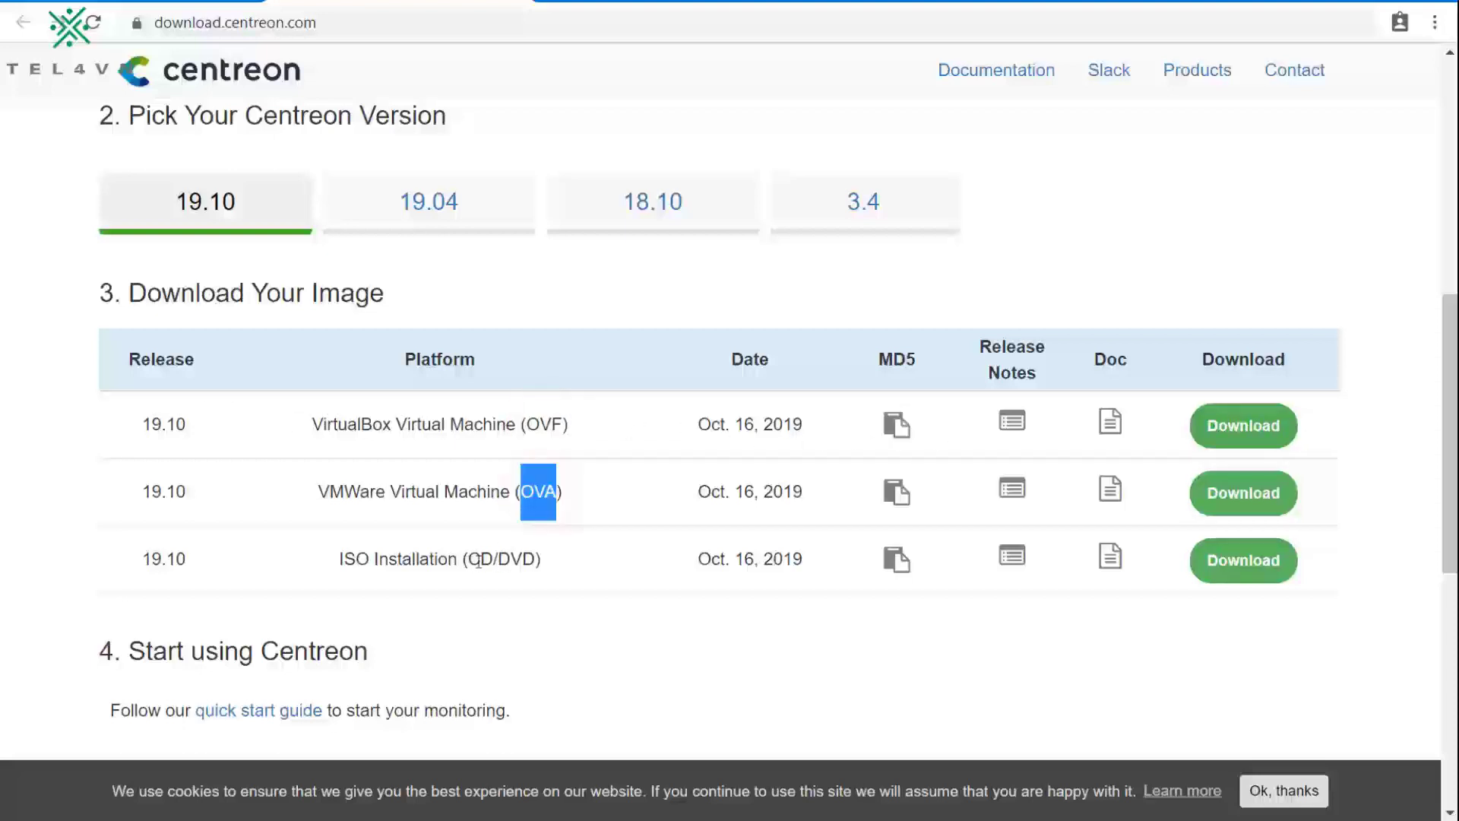
{"action": "double_click", "coordinate": [498, 560]}
{"action": "triple_click", "coordinate": [501, 561]}
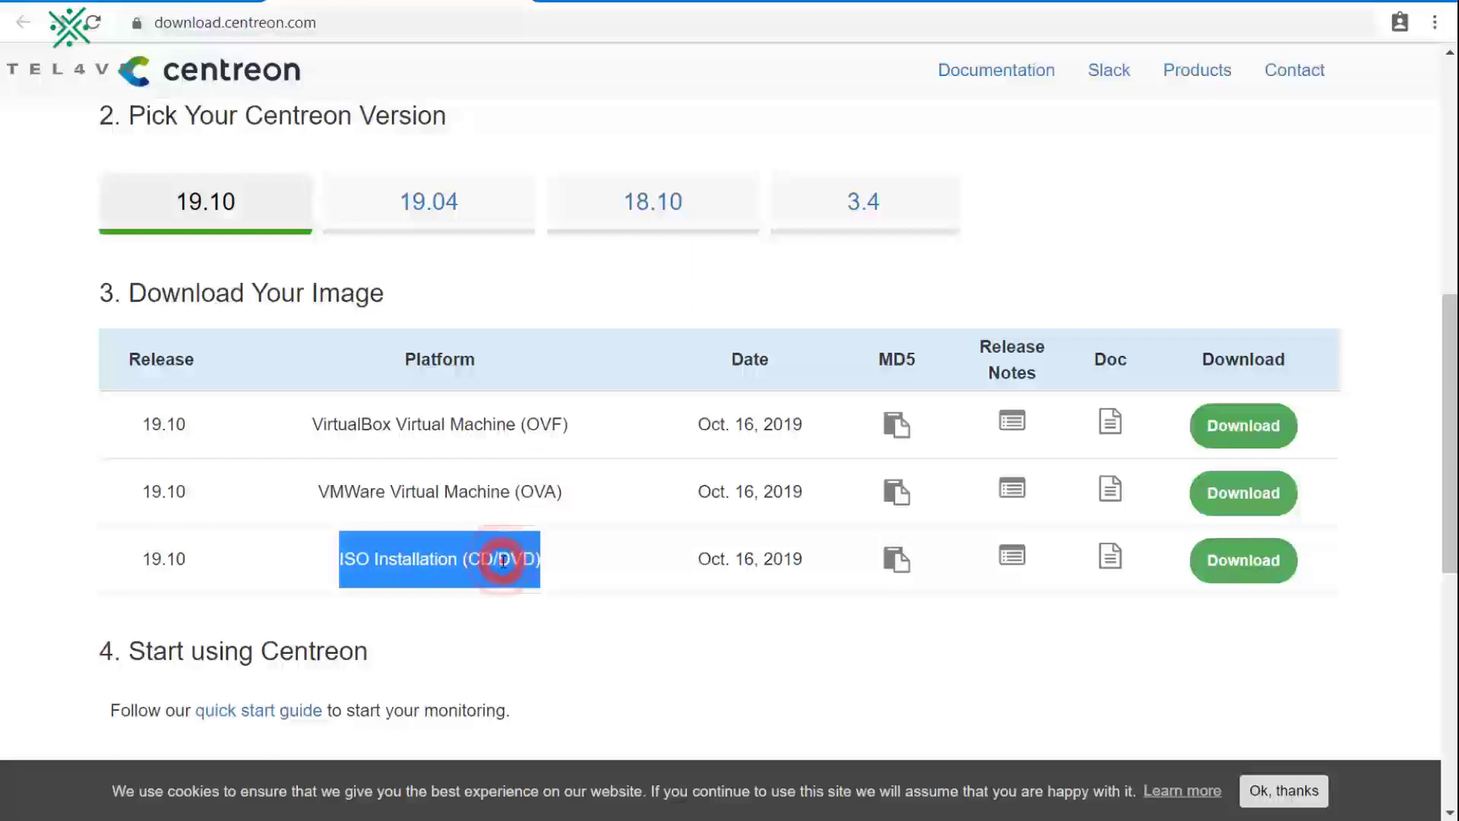
{"action": "left_click", "coordinate": [502, 561]}
Step: Download the centreon-19.10-1 ISO Installation image via Direct Download, skipping the contact form
{"action": "scroll", "coordinate": [547, 555], "scroll_direction": "down", "scroll_amount": 1}
{"action": "scroll", "coordinate": [621, 542], "scroll_direction": "down", "scroll_amount": 1}
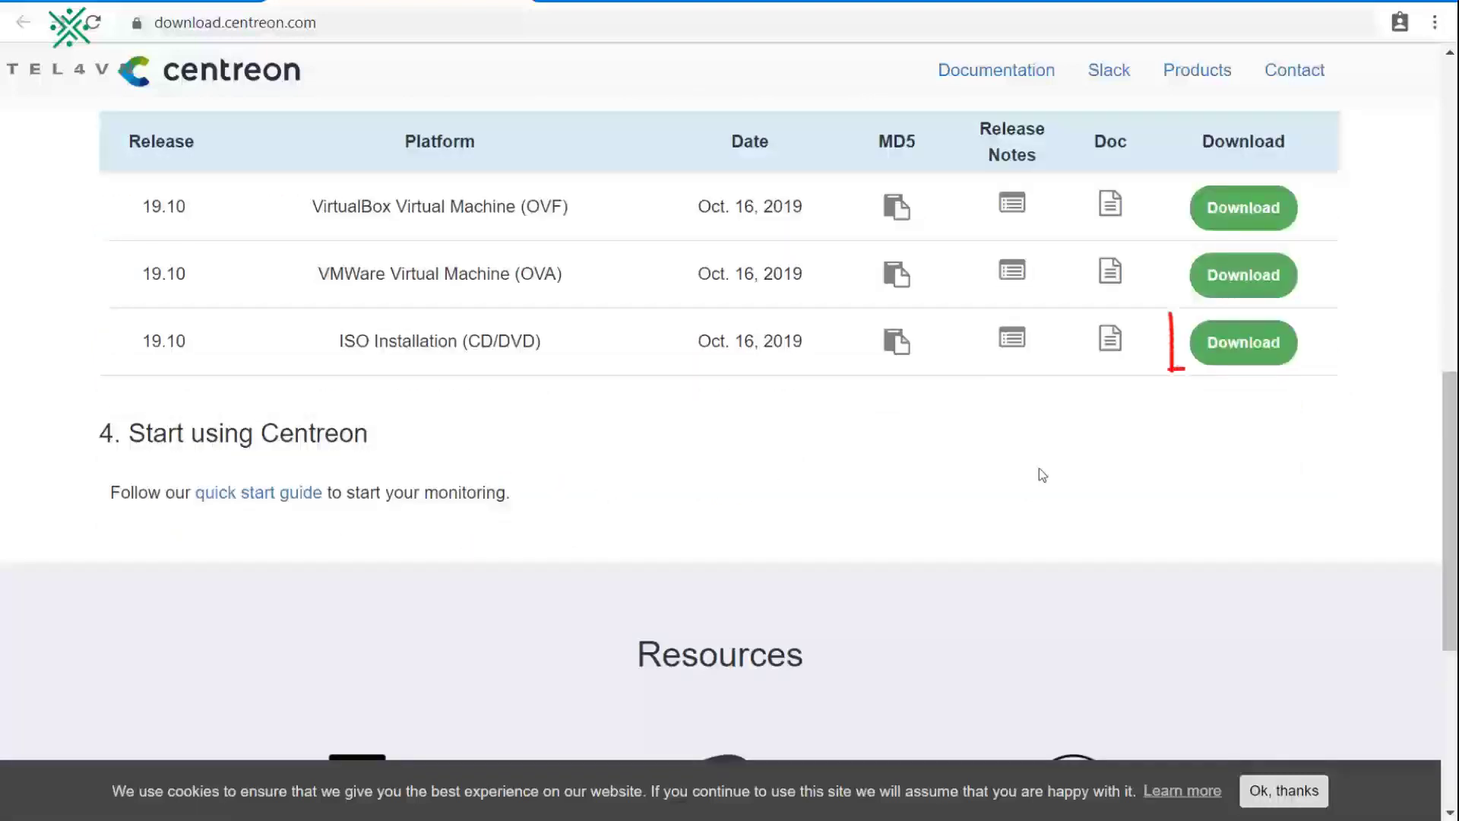
{"action": "left_click", "coordinate": [1254, 350]}
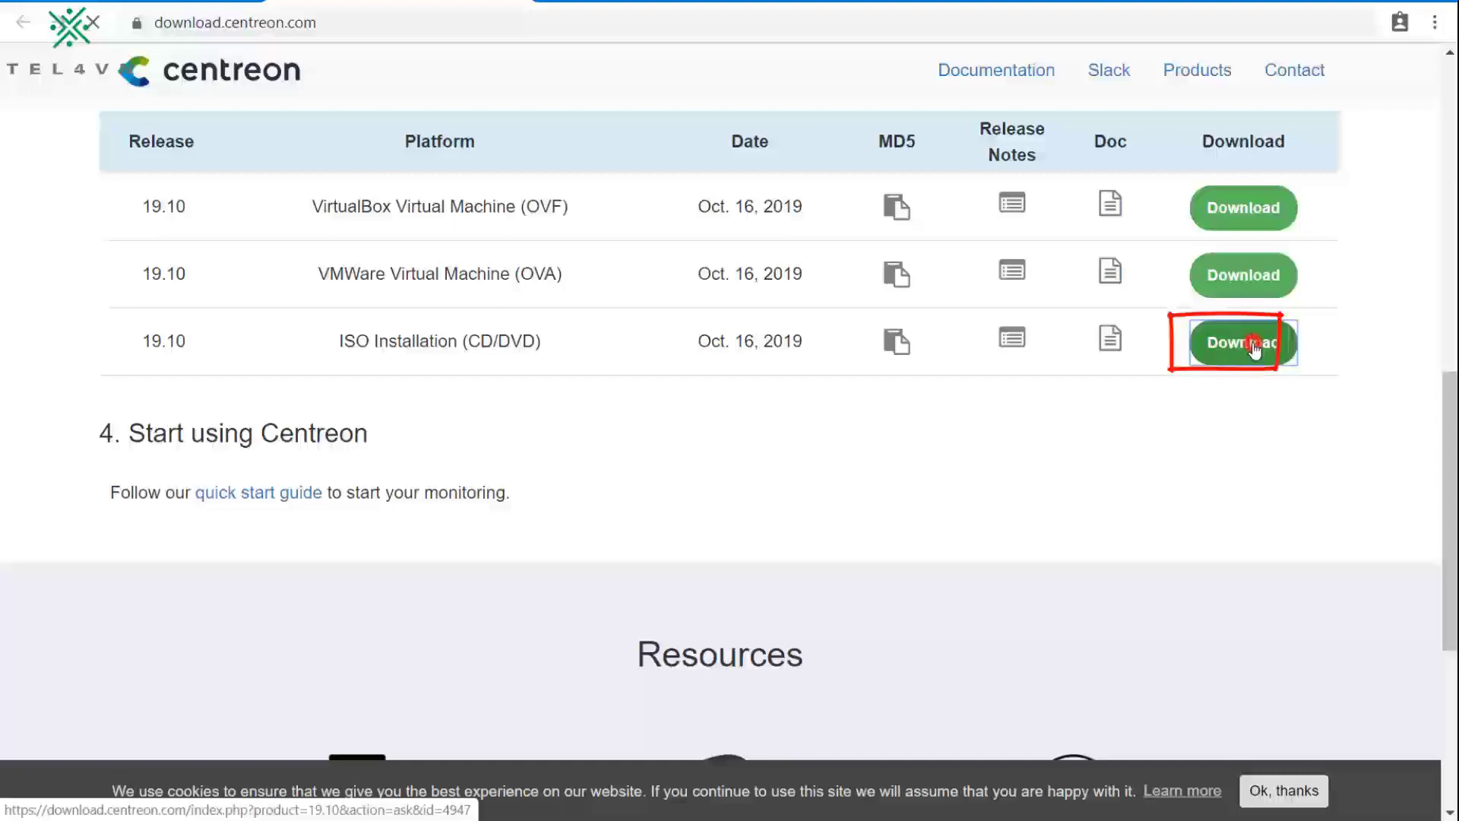
{"action": "scroll", "coordinate": [779, 408], "scroll_direction": "down", "scroll_amount": 5}
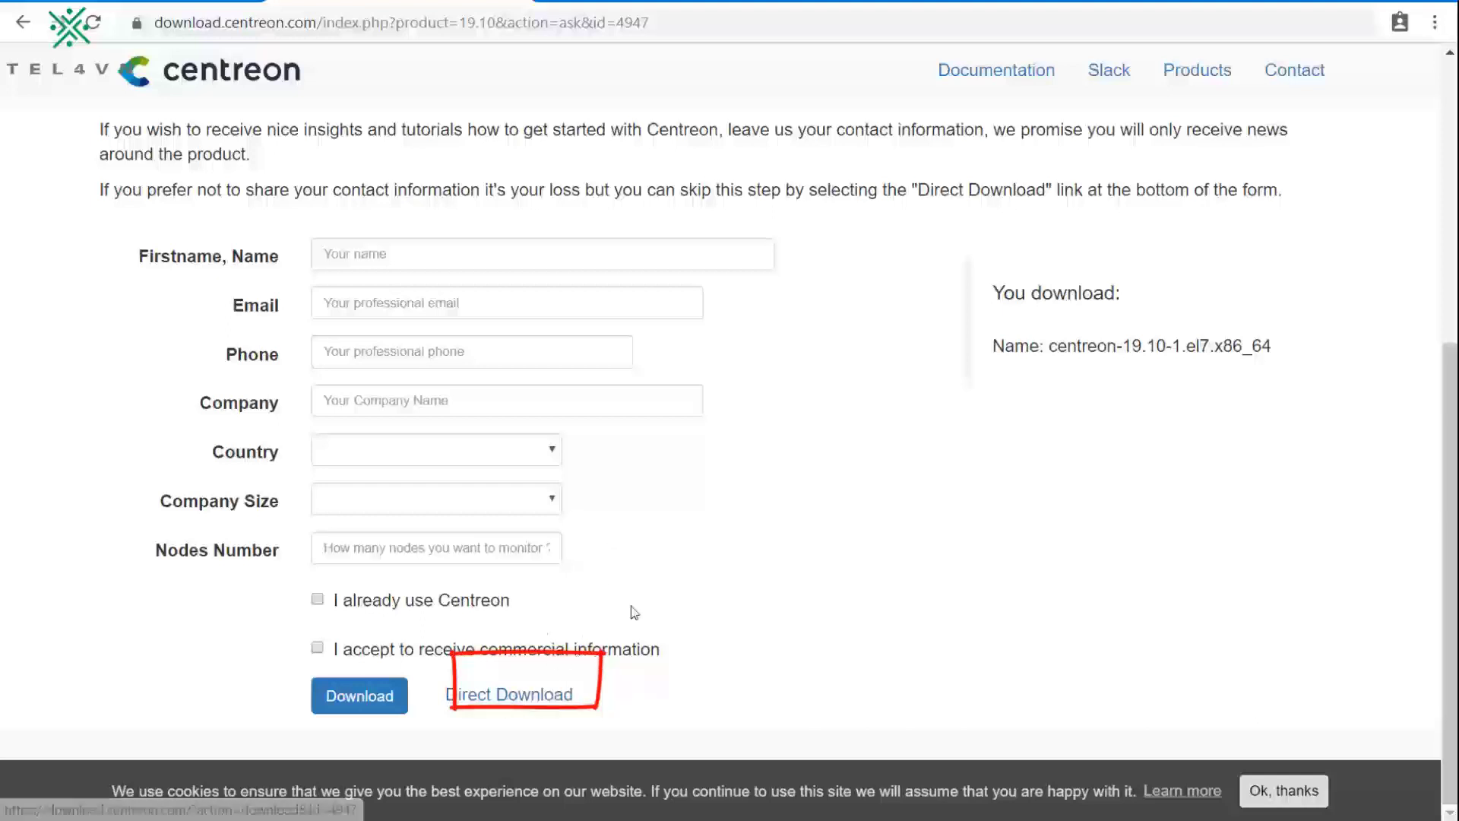
{"action": "left_click", "coordinate": [627, 697]}
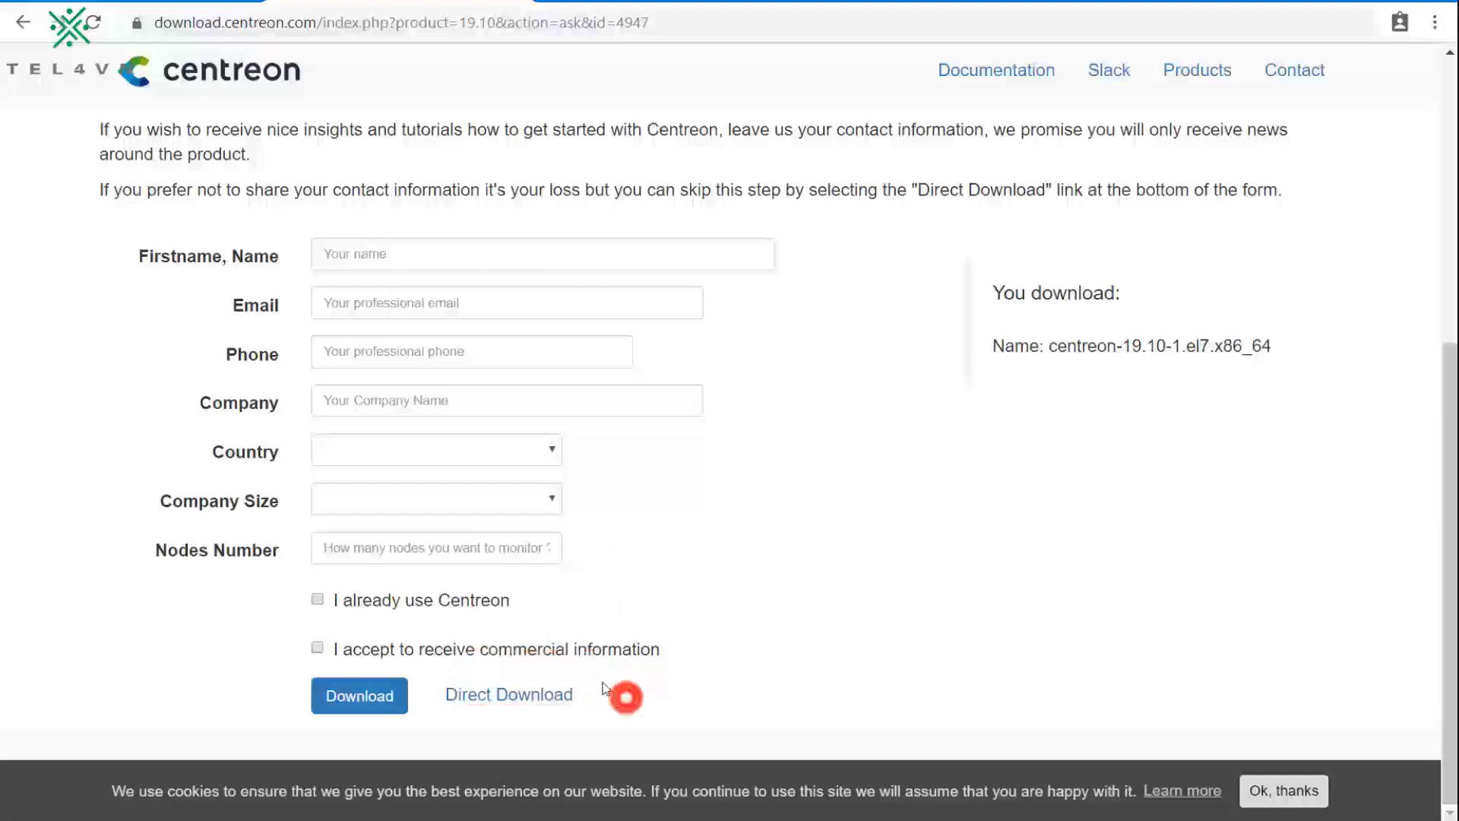
{"action": "left_click", "coordinate": [547, 696]}
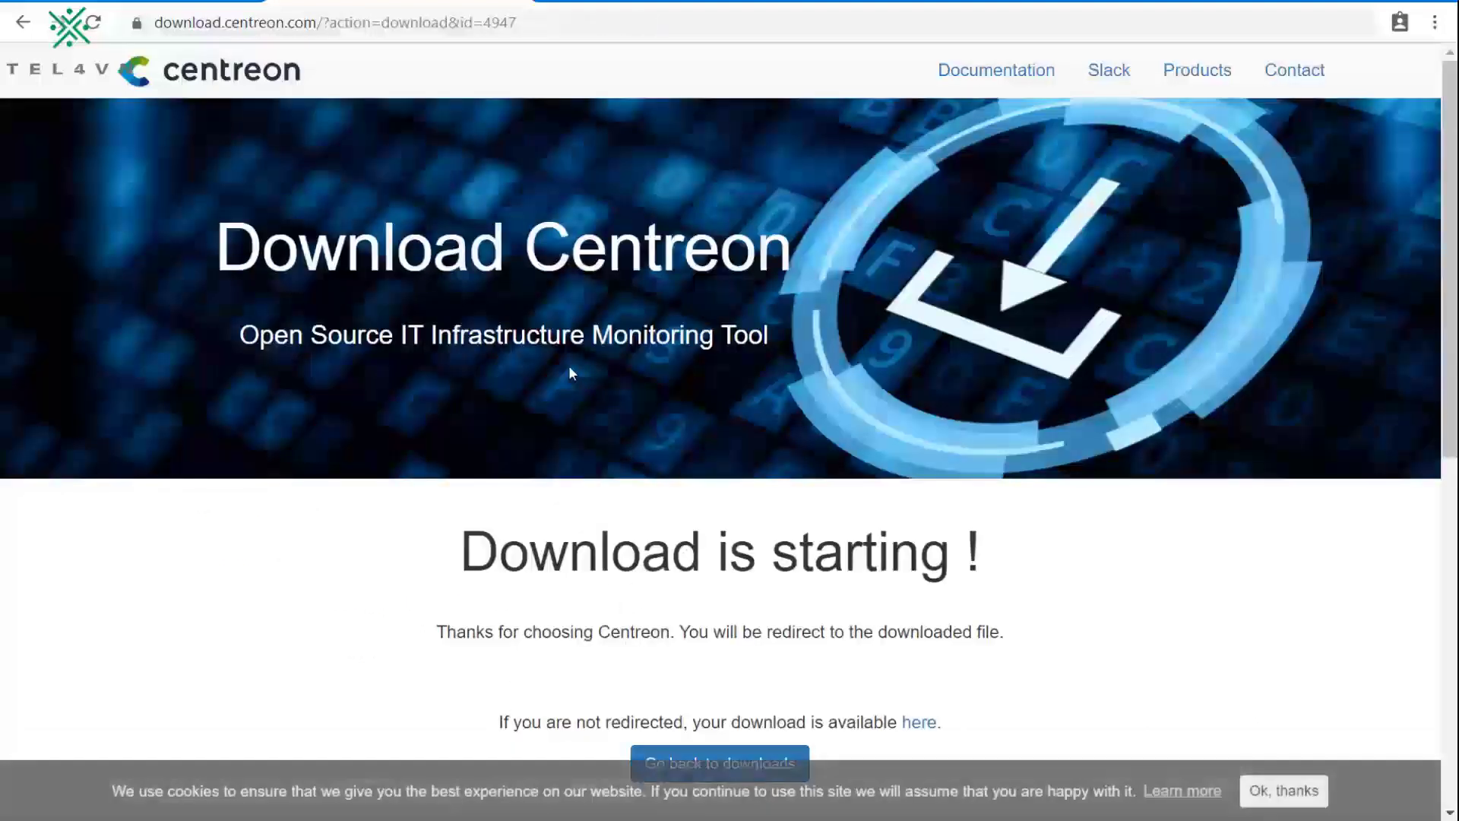
{"action": "scroll", "coordinate": [570, 369], "scroll_direction": "down", "scroll_amount": 5}
{"action": "scroll", "coordinate": [603, 368], "scroll_direction": "down", "scroll_amount": 1}
{"action": "scroll", "coordinate": [607, 368], "scroll_direction": "up", "scroll_amount": 3}
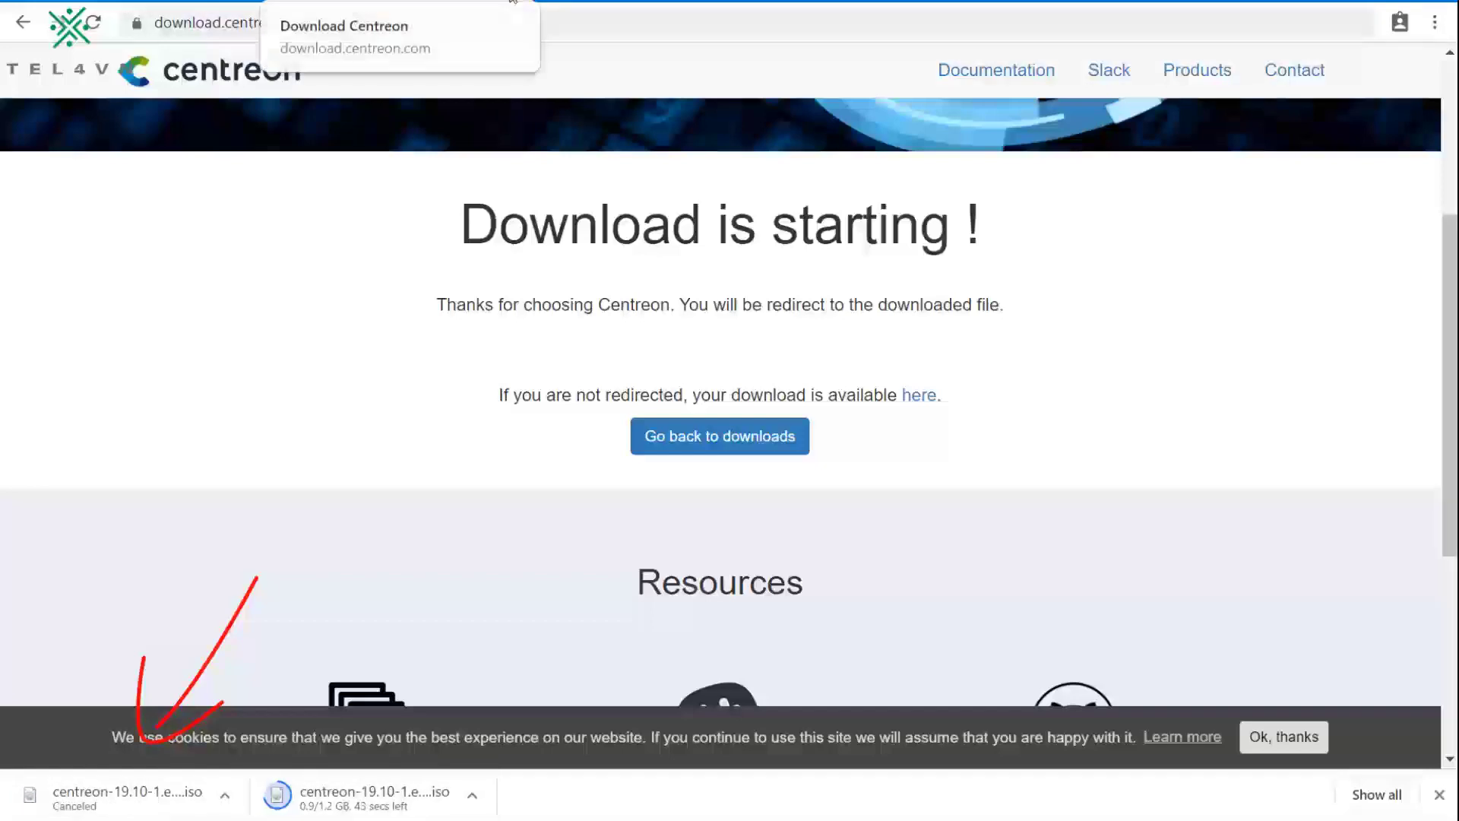
Step: Back in the tel4vn article, scroll to heading '2. Các bước cài đặt Centreon 19.10 từ file ISO'
{"action": "left_click", "coordinate": [511, 3]}
{"action": "scroll", "coordinate": [416, 380], "scroll_direction": "down", "scroll_amount": 3}
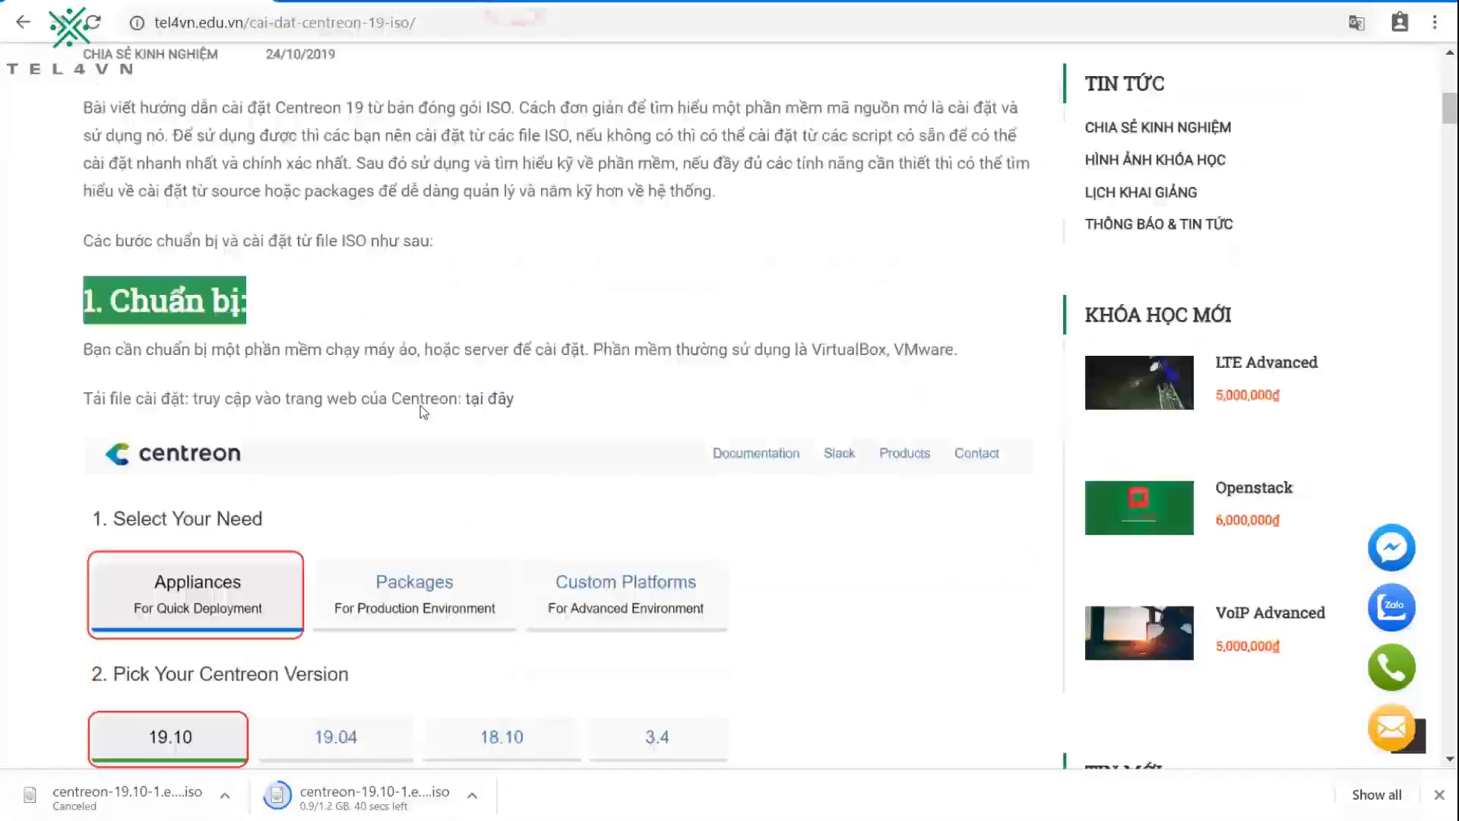
{"action": "left_click", "coordinate": [449, 368]}
{"action": "scroll", "coordinate": [449, 368], "scroll_direction": "down", "scroll_amount": 4}
{"action": "scroll", "coordinate": [449, 371], "scroll_direction": "down", "scroll_amount": 5}
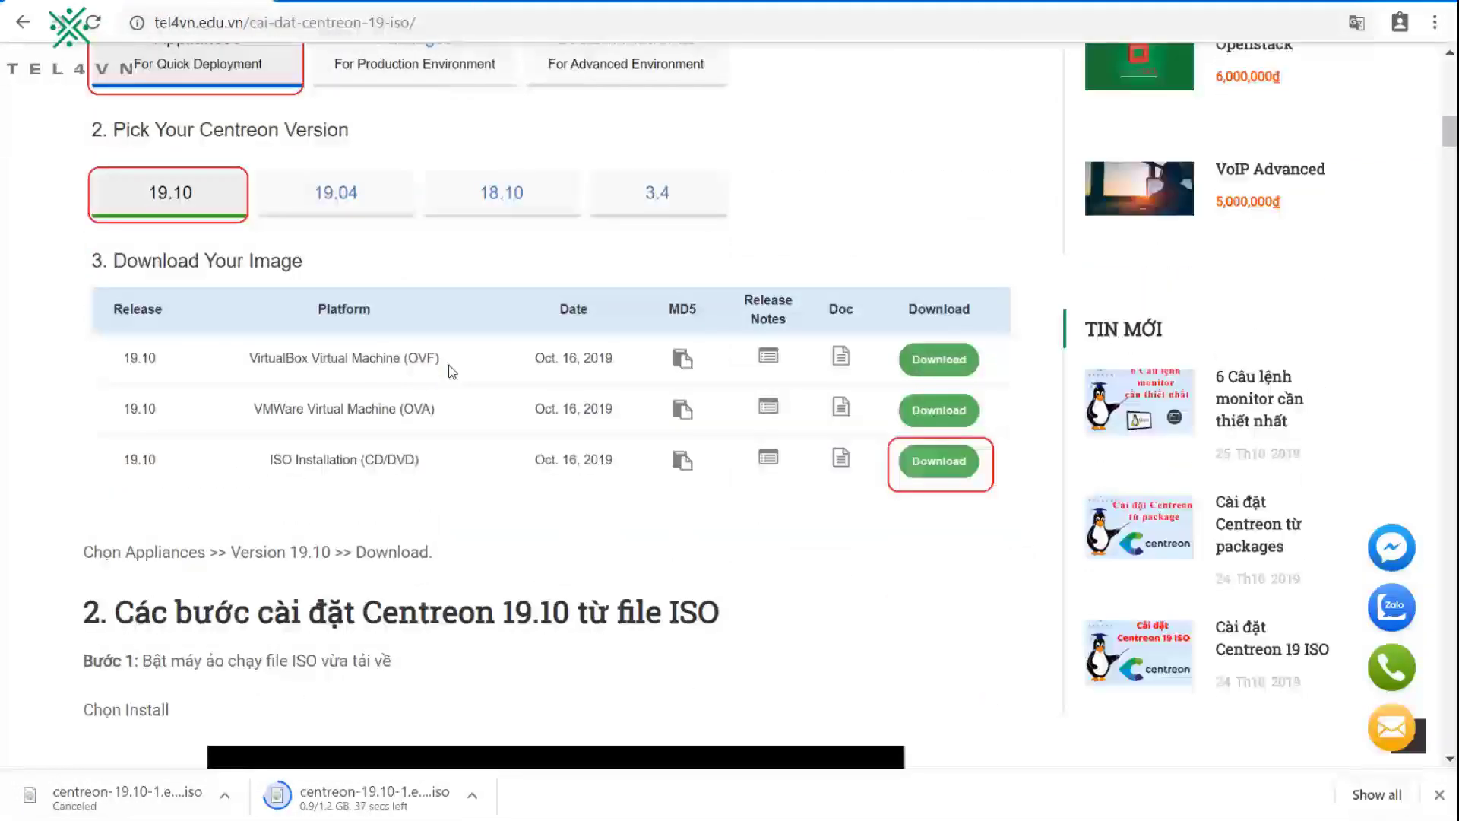
{"action": "triple_click", "coordinate": [327, 336]}
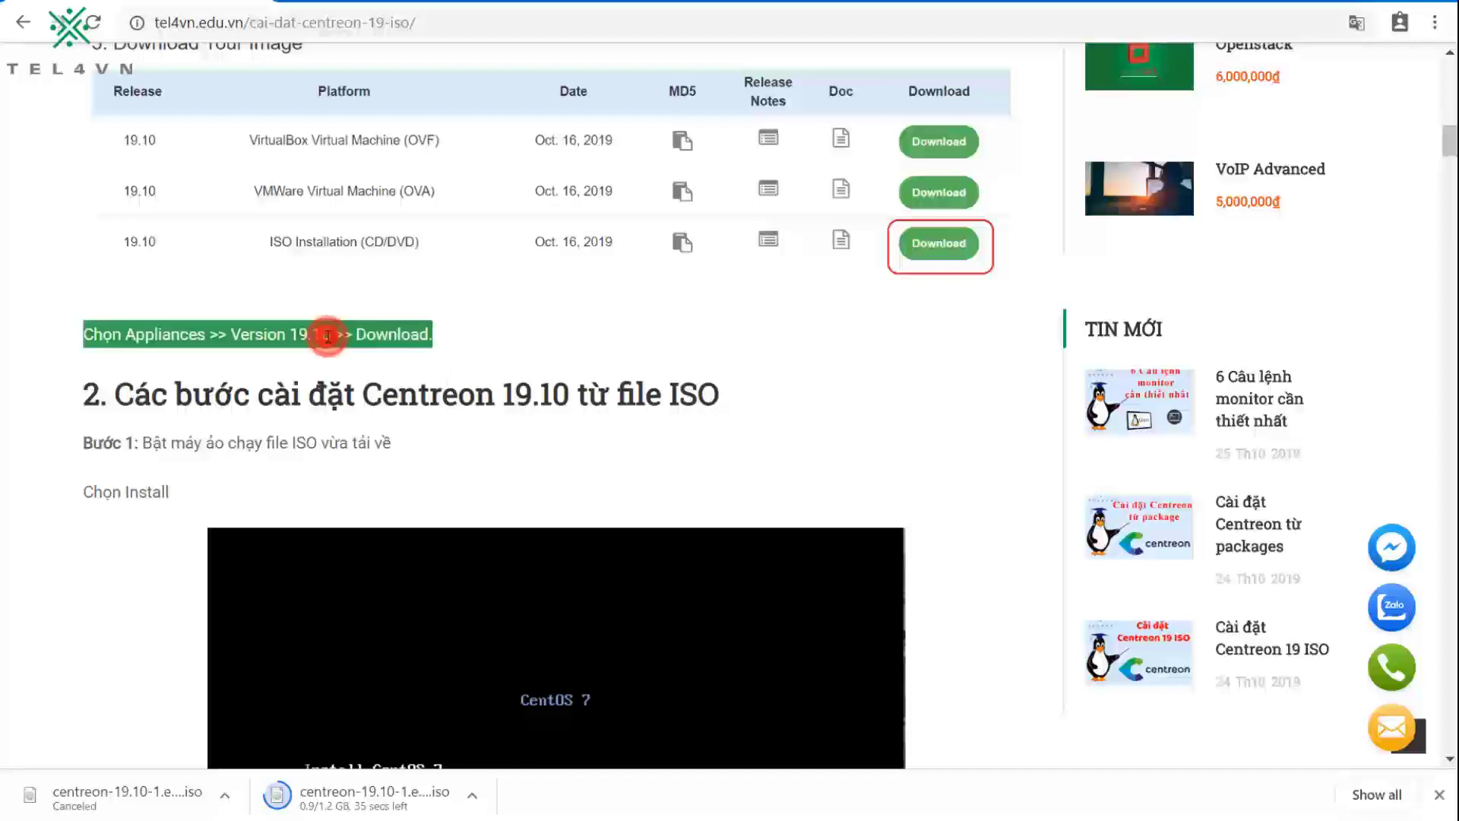
{"action": "left_click", "coordinate": [371, 346]}
{"action": "scroll", "coordinate": [371, 344], "scroll_direction": "down", "scroll_amount": 2}
{"action": "scroll", "coordinate": [371, 344], "scroll_direction": "down", "scroll_amount": 2}
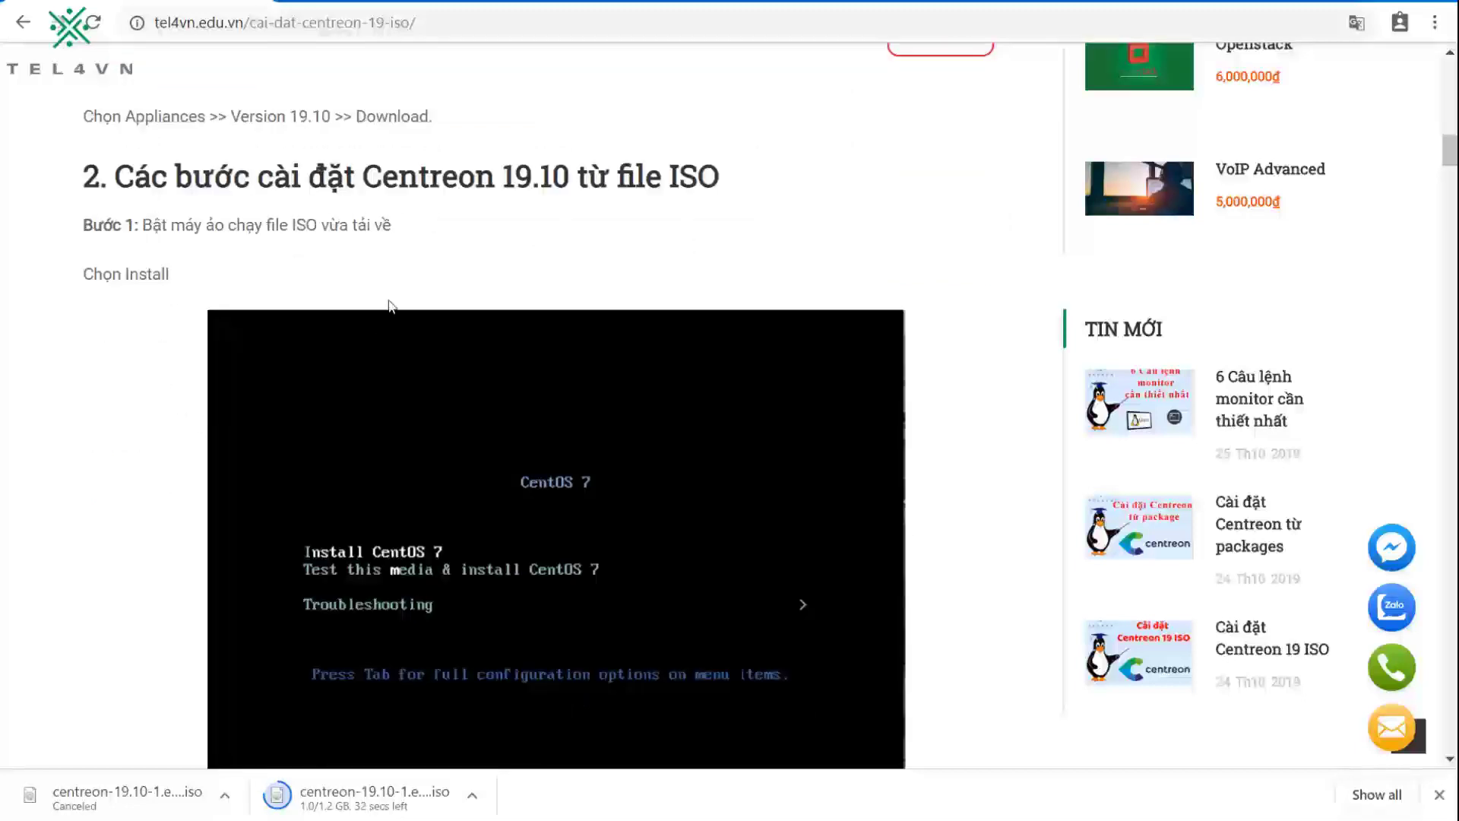
{"action": "triple_click", "coordinate": [467, 183]}
{"action": "left_click", "coordinate": [523, 180]}
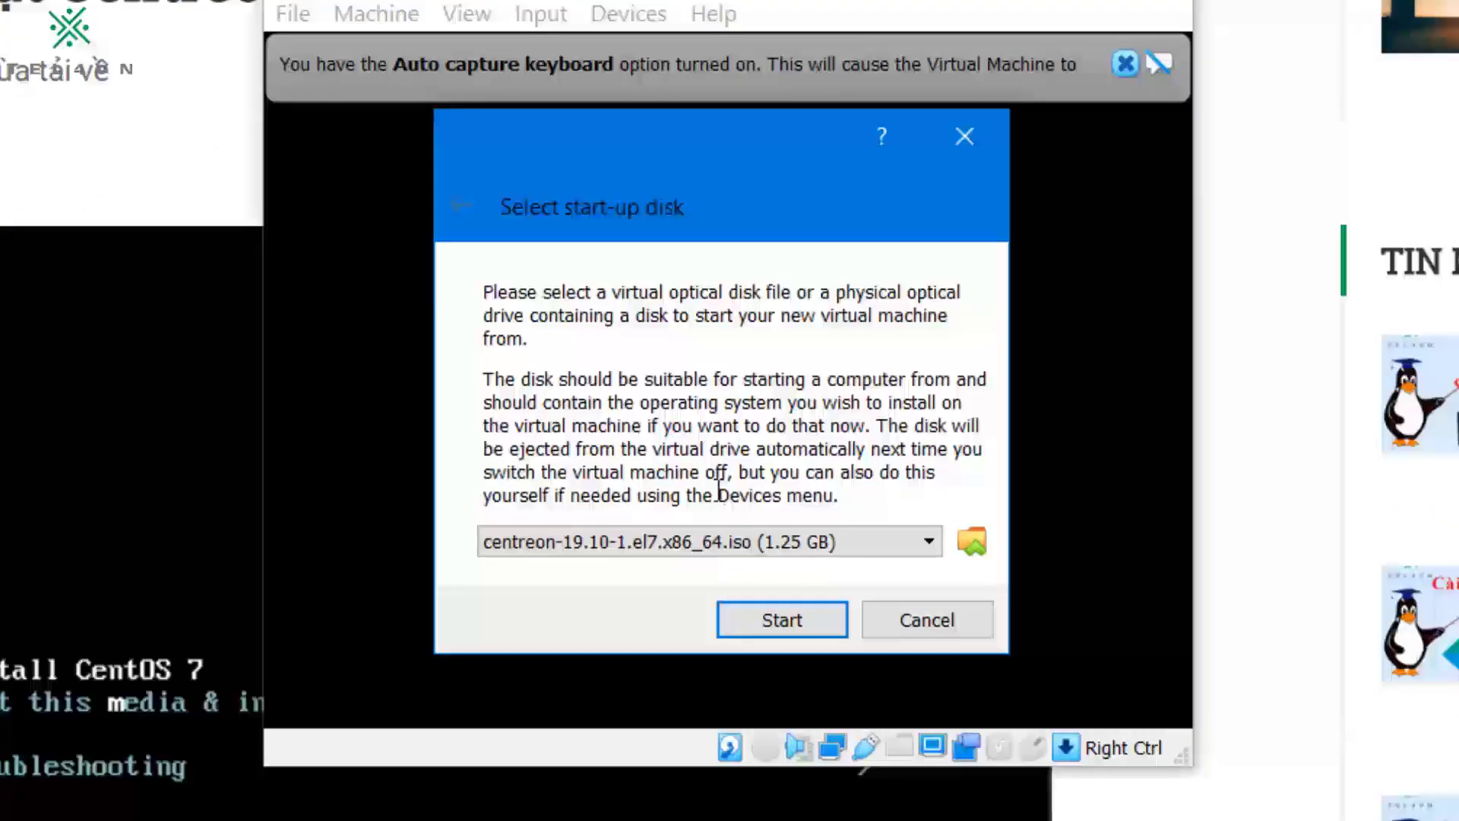
Step: Boot the new VM from the Centreon 19.10 ISO and bring its window forward
{"action": "left_click", "coordinate": [805, 609]}
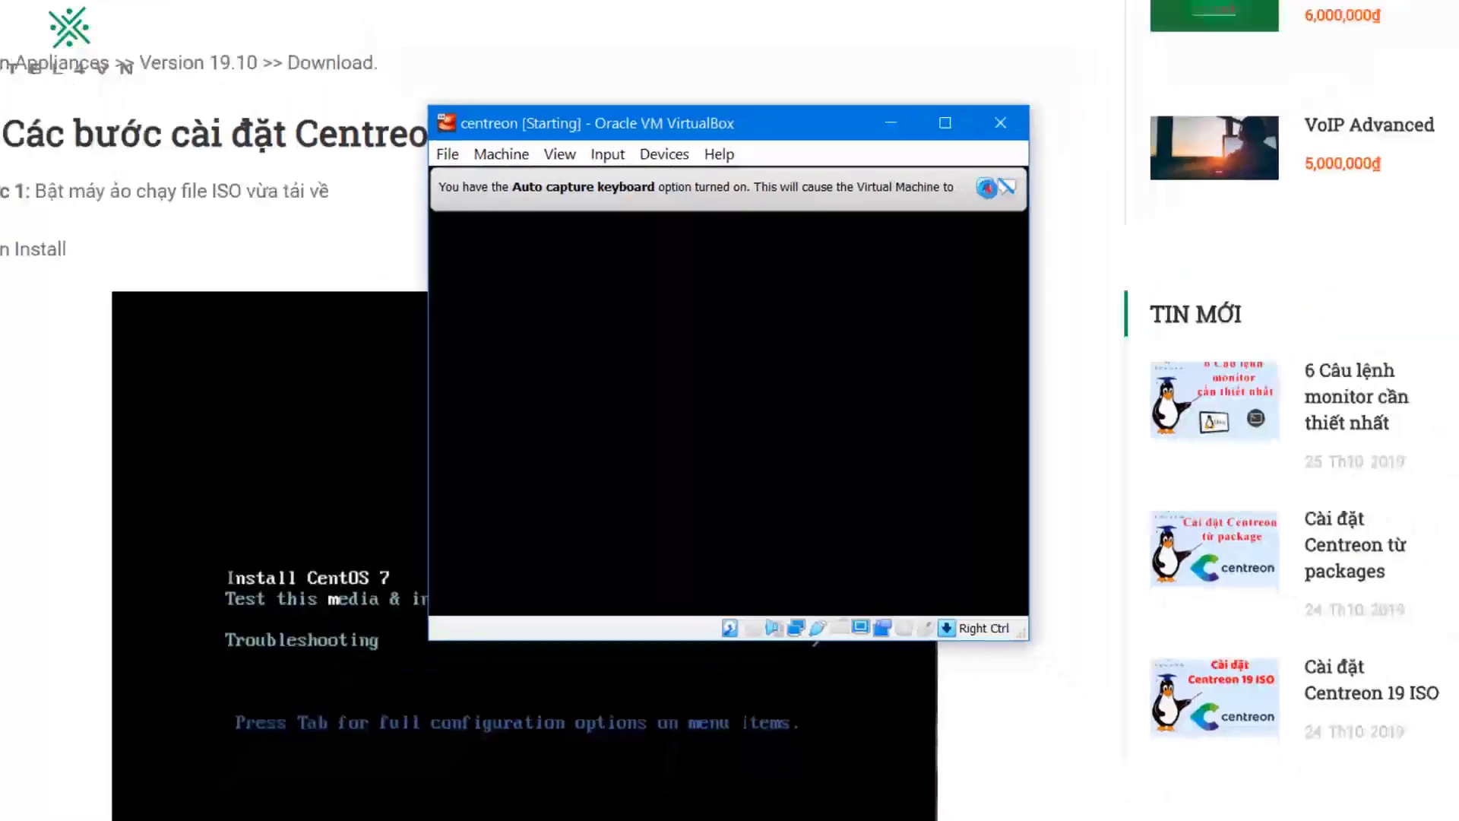
{"action": "left_click", "coordinate": [1128, 67]}
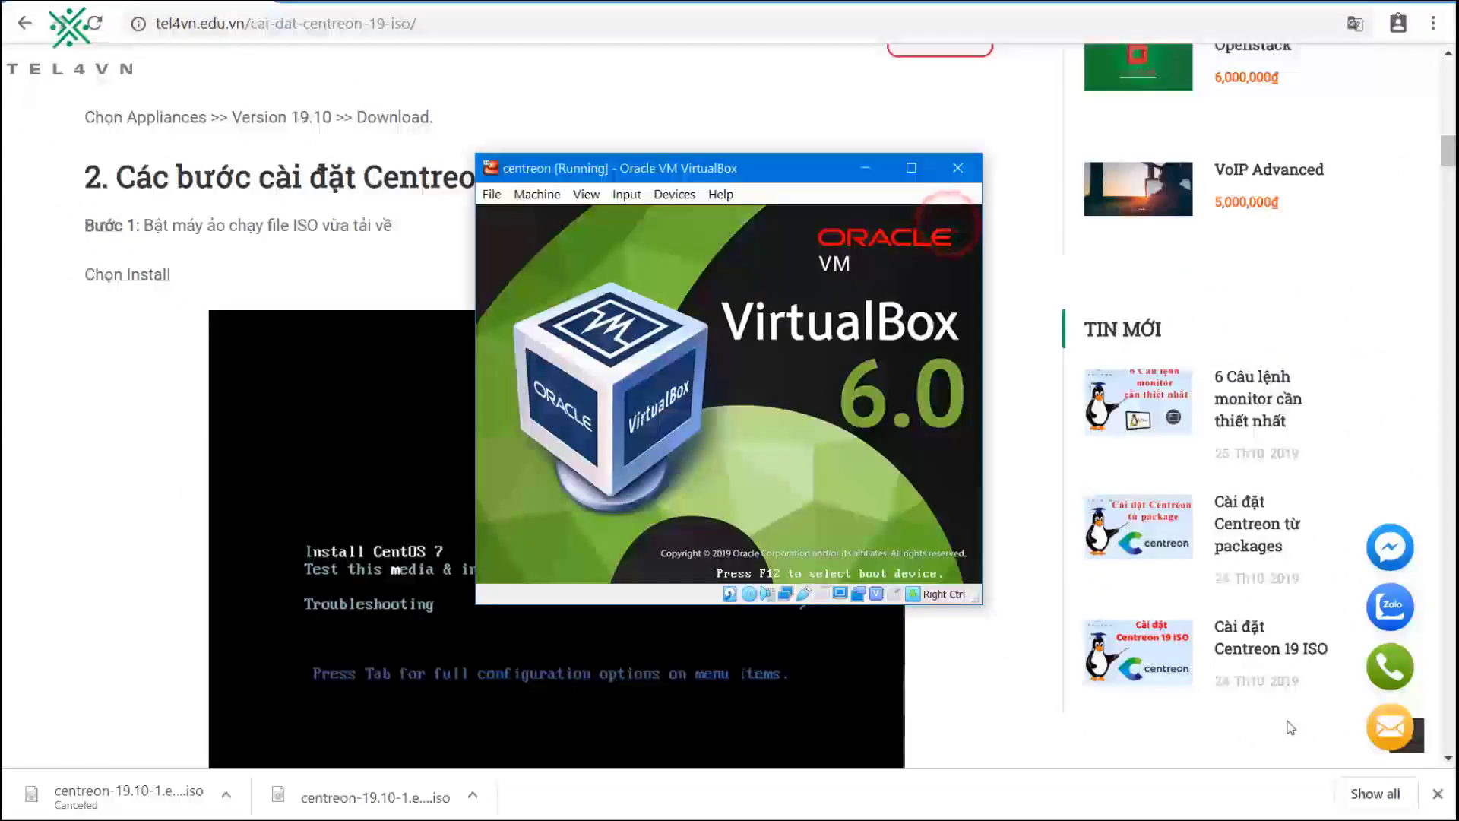
{"action": "left_click", "coordinate": [1437, 794]}
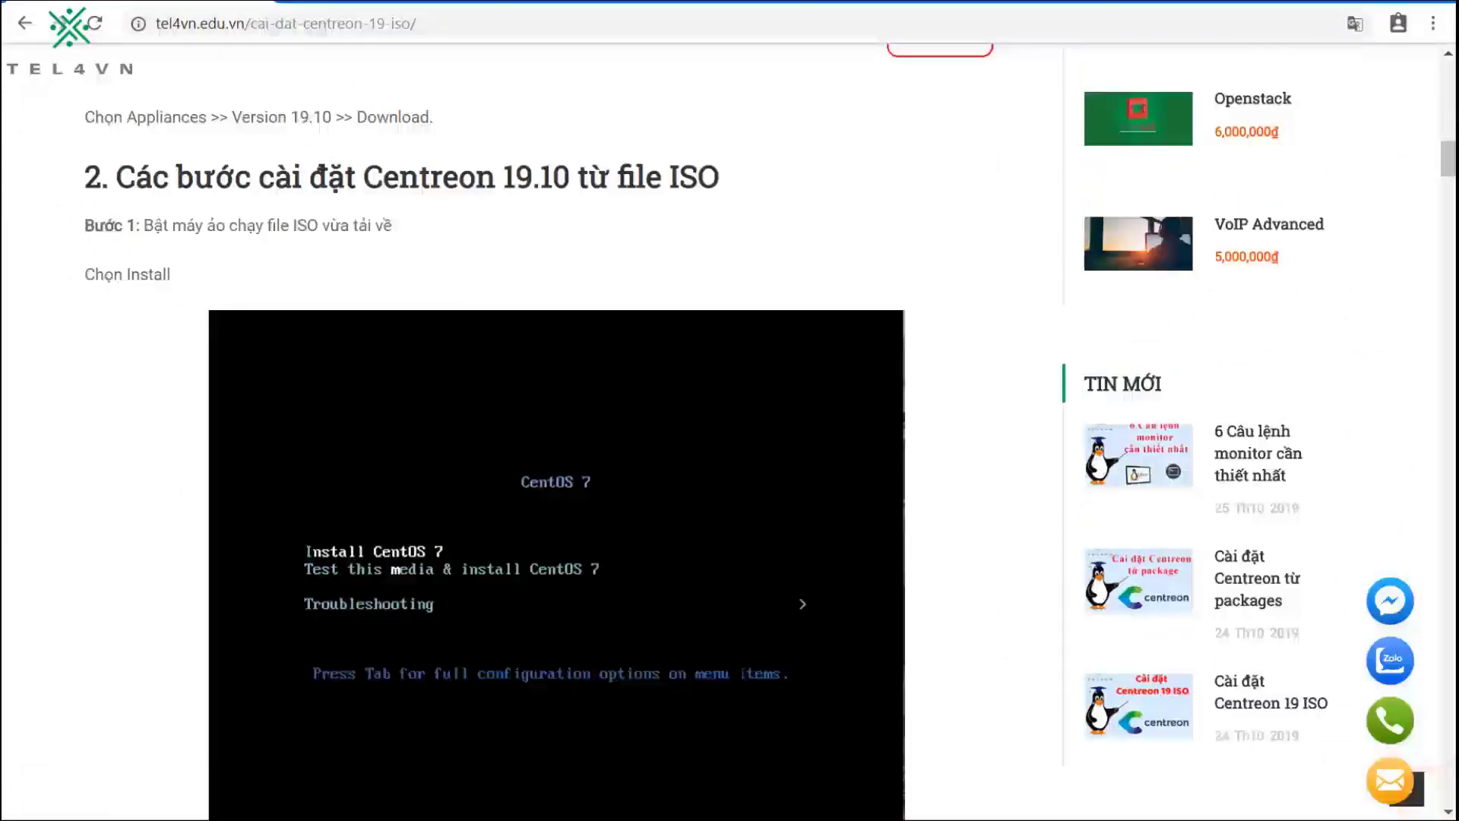
{"action": "key", "text": "alt+Tab"}
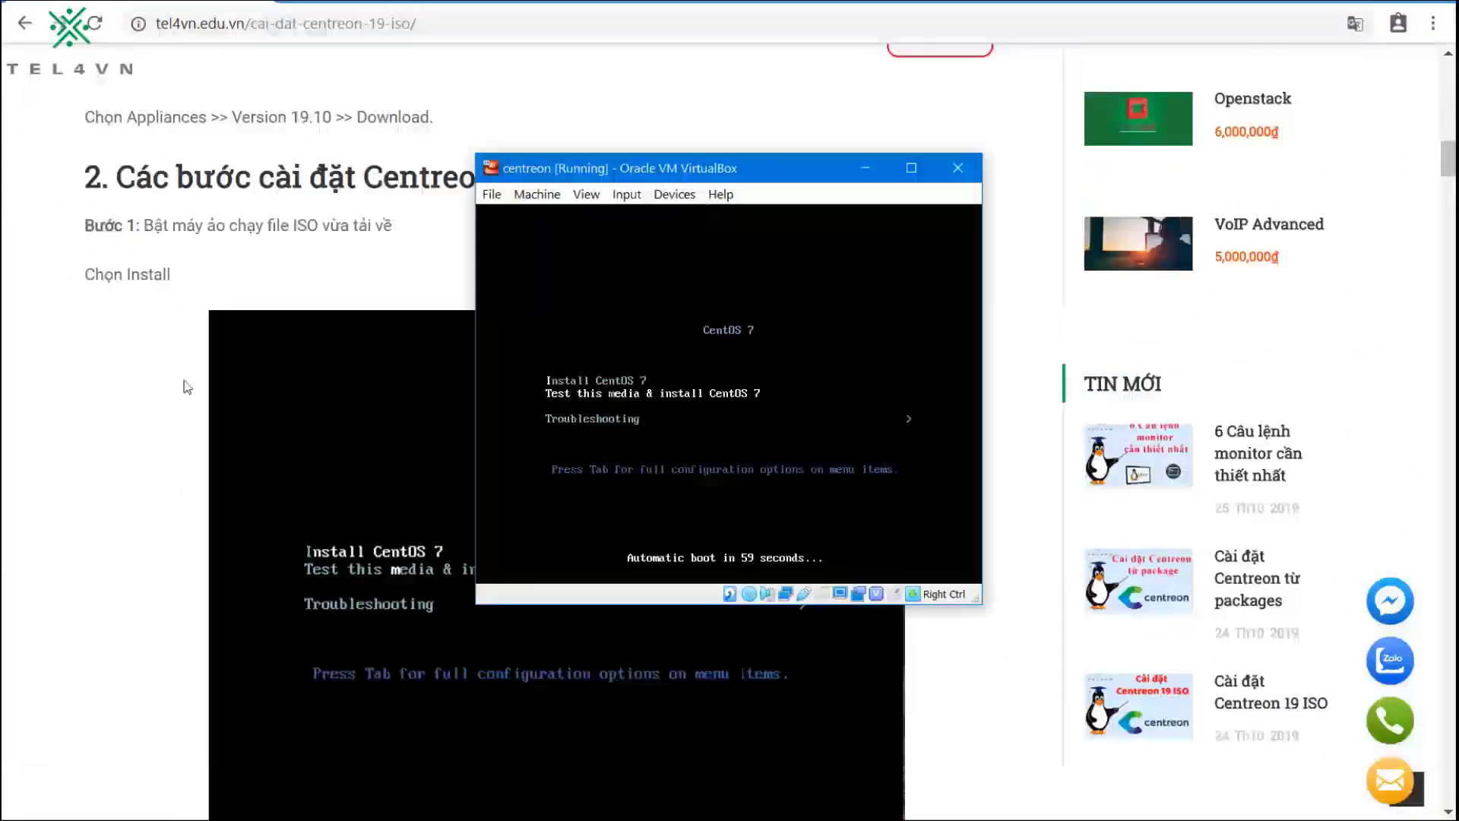
{"action": "scroll", "coordinate": [89, 436], "scroll_direction": "down", "scroll_amount": 3}
{"action": "scroll", "coordinate": [92, 439], "scroll_direction": "up", "scroll_amount": 2}
{"action": "scroll", "coordinate": [97, 443], "scroll_direction": "up", "scroll_amount": 3}
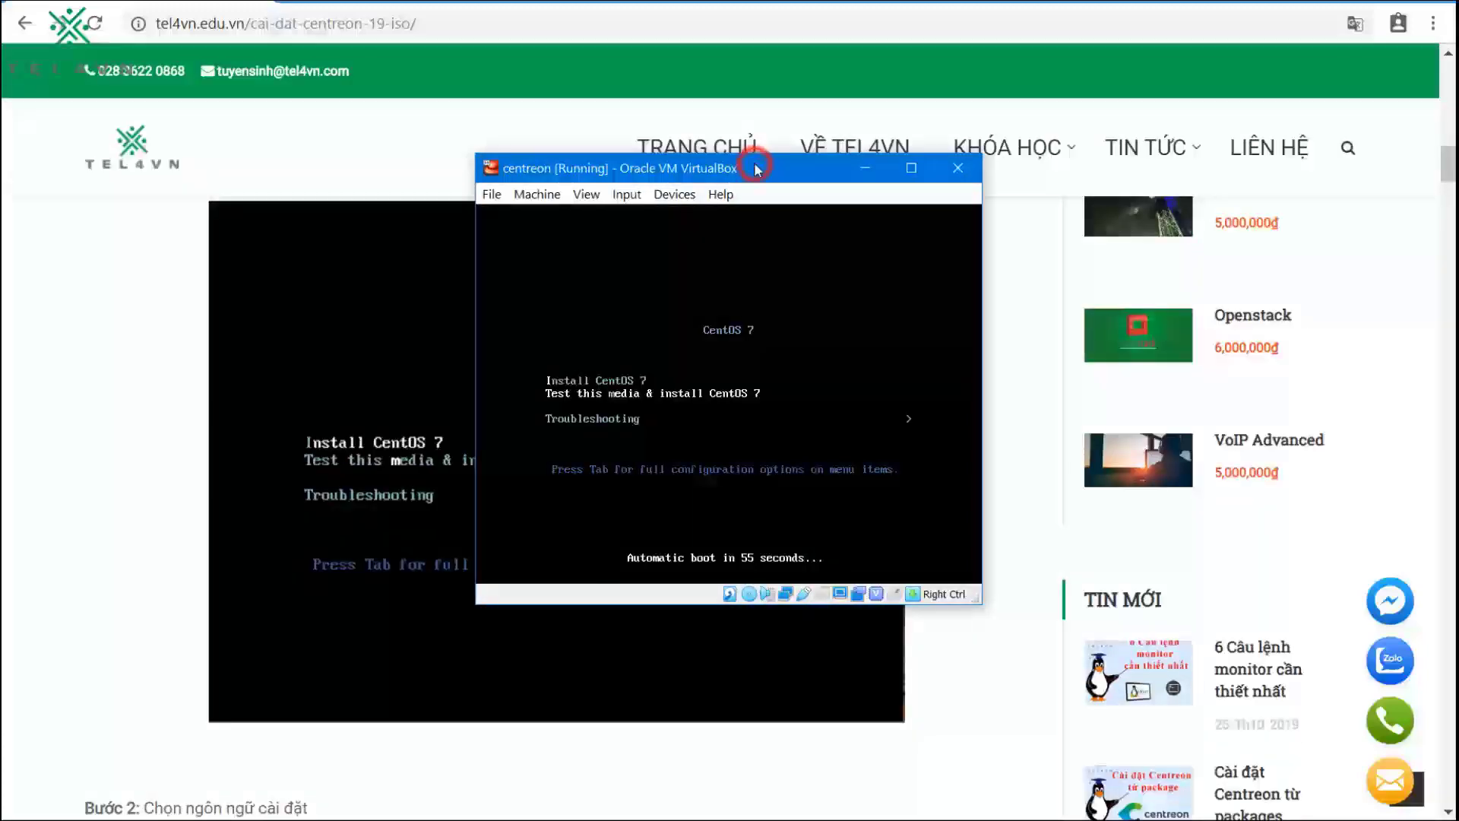
Step: Select Install CentOS 7 in the boot menu and start the installer
{"action": "key", "text": "Up"}
{"action": "key", "text": "Down"}
{"action": "key", "text": "Down"}
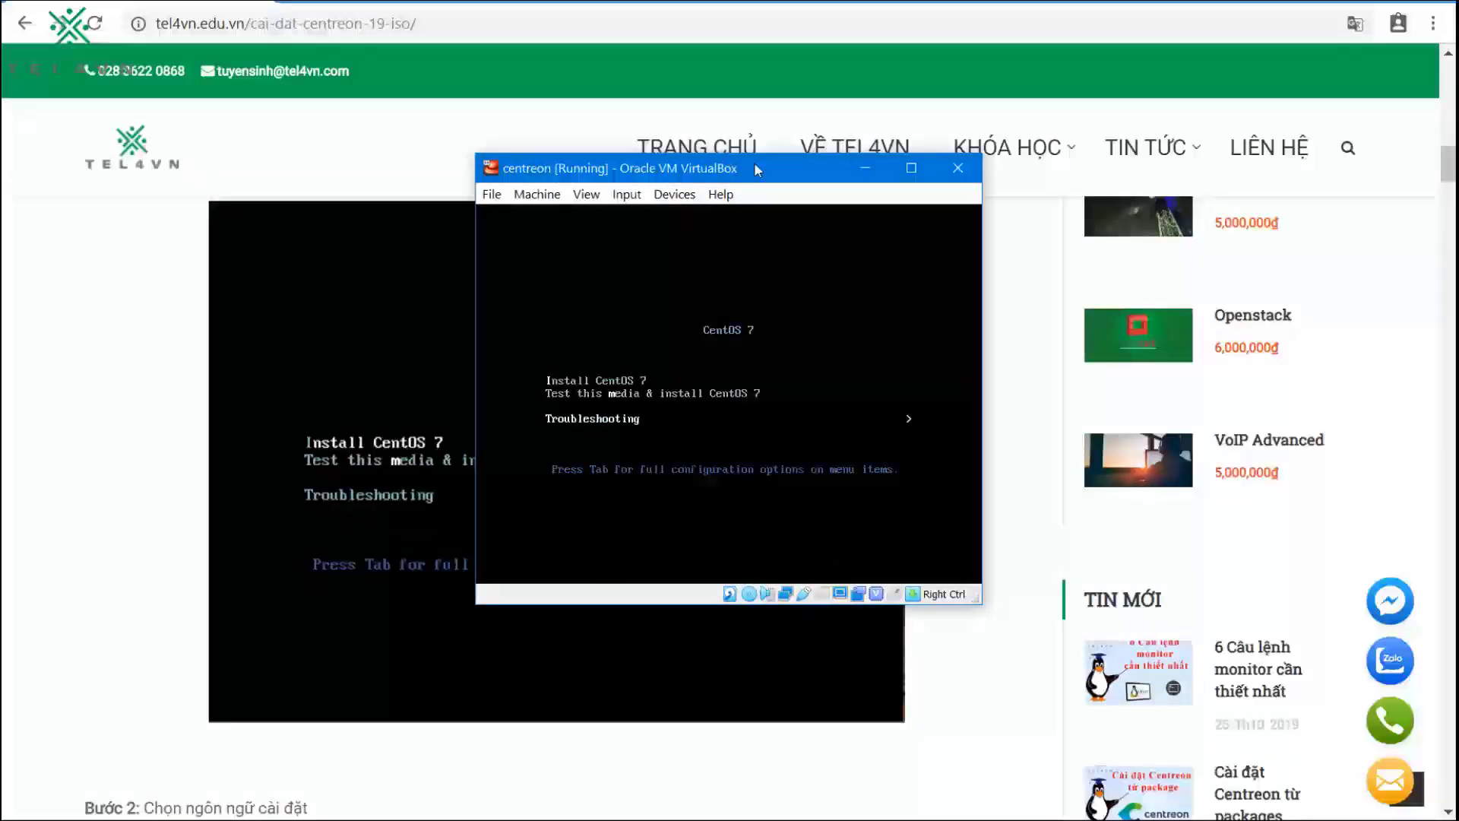
{"action": "key", "text": "Up"}
{"action": "key", "text": "Up"}
{"action": "key", "text": "Return"}
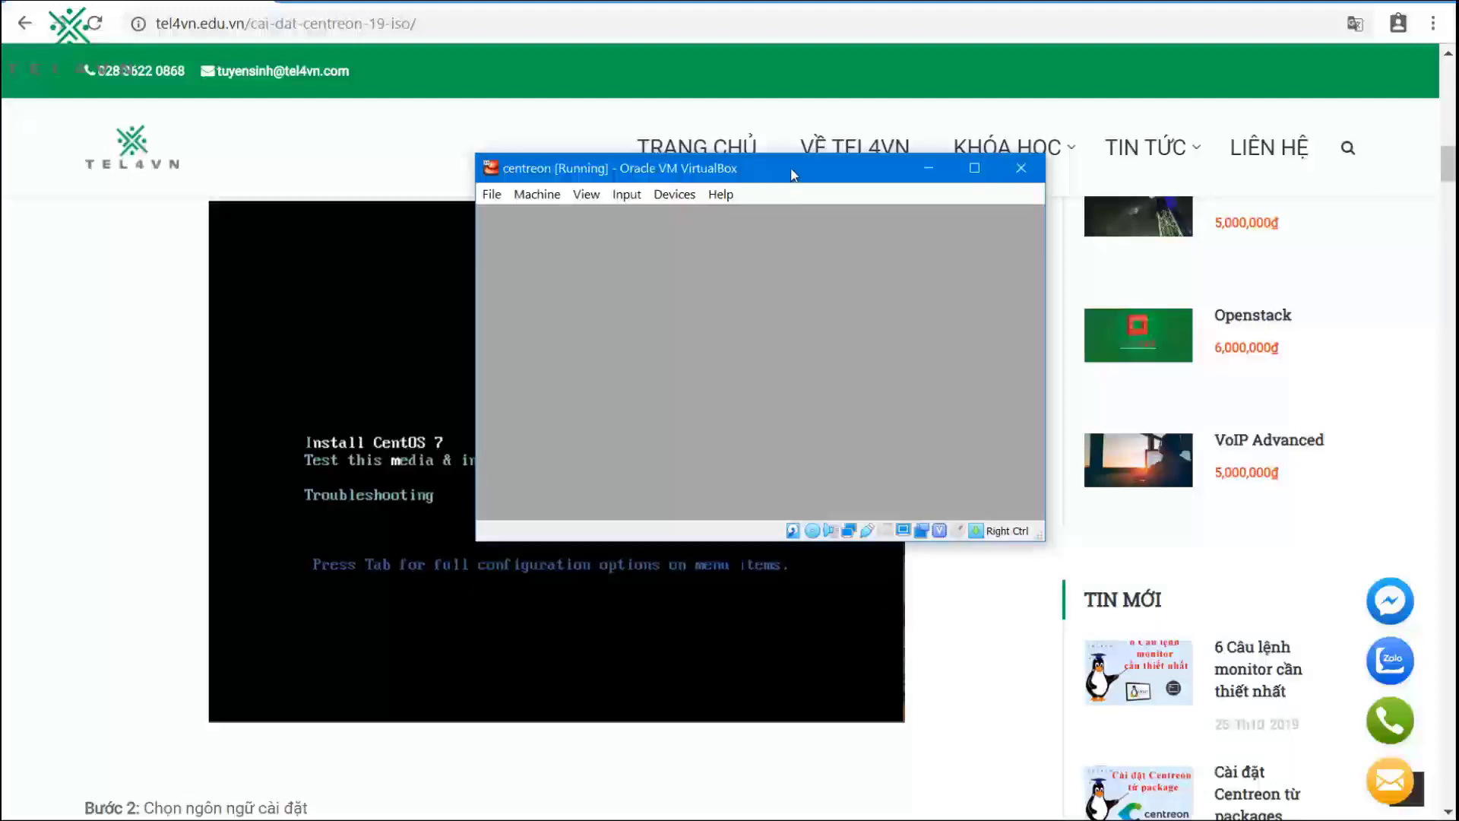
{"action": "scroll", "coordinate": [308, 407], "scroll_direction": "down", "scroll_amount": 7}
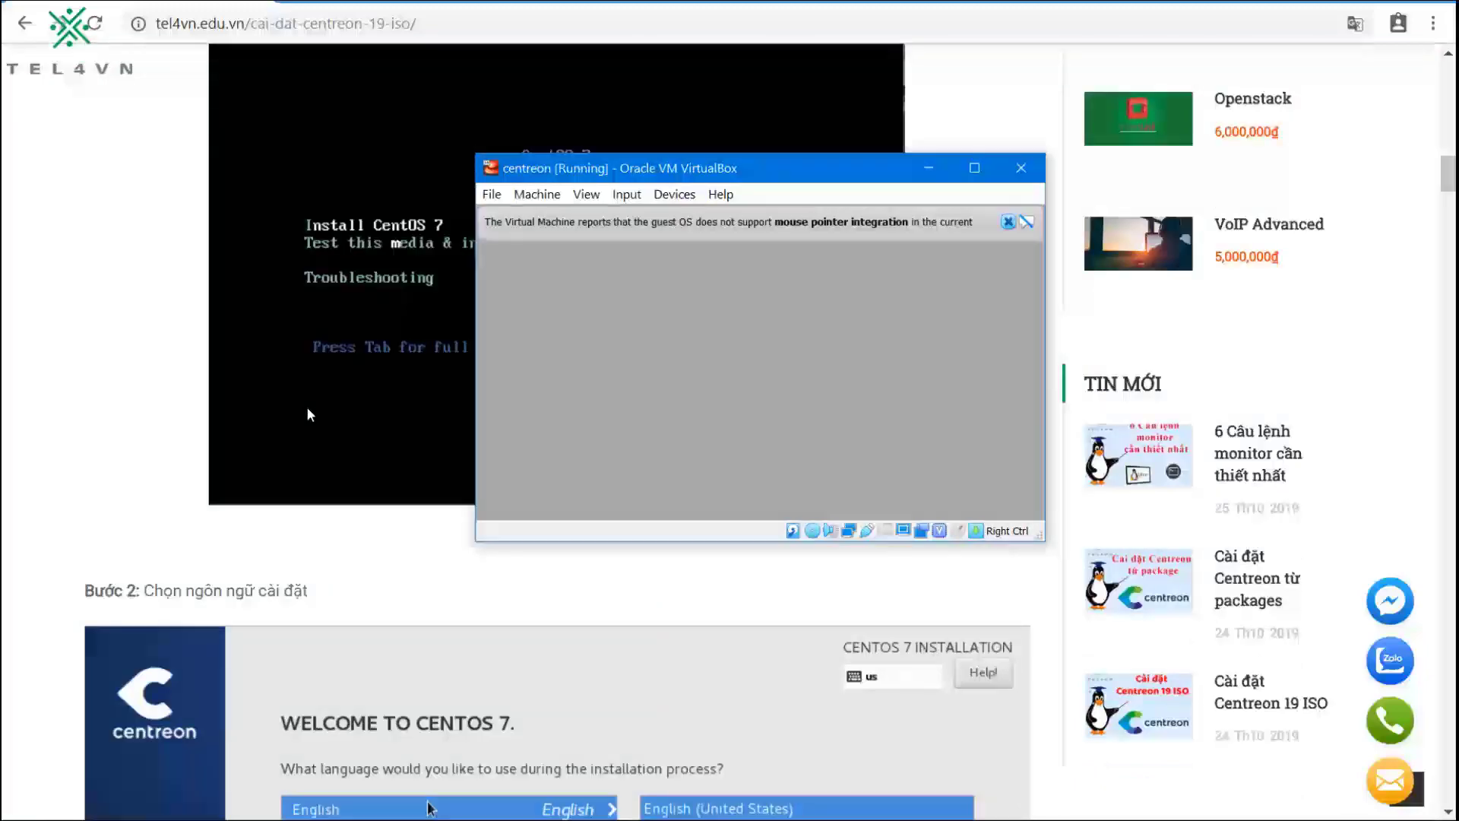
Step: Dismiss the mouse-integration notice, reposition the VM window, and wait for the English (United States) Welcome screen
{"action": "left_click", "coordinate": [1008, 221]}
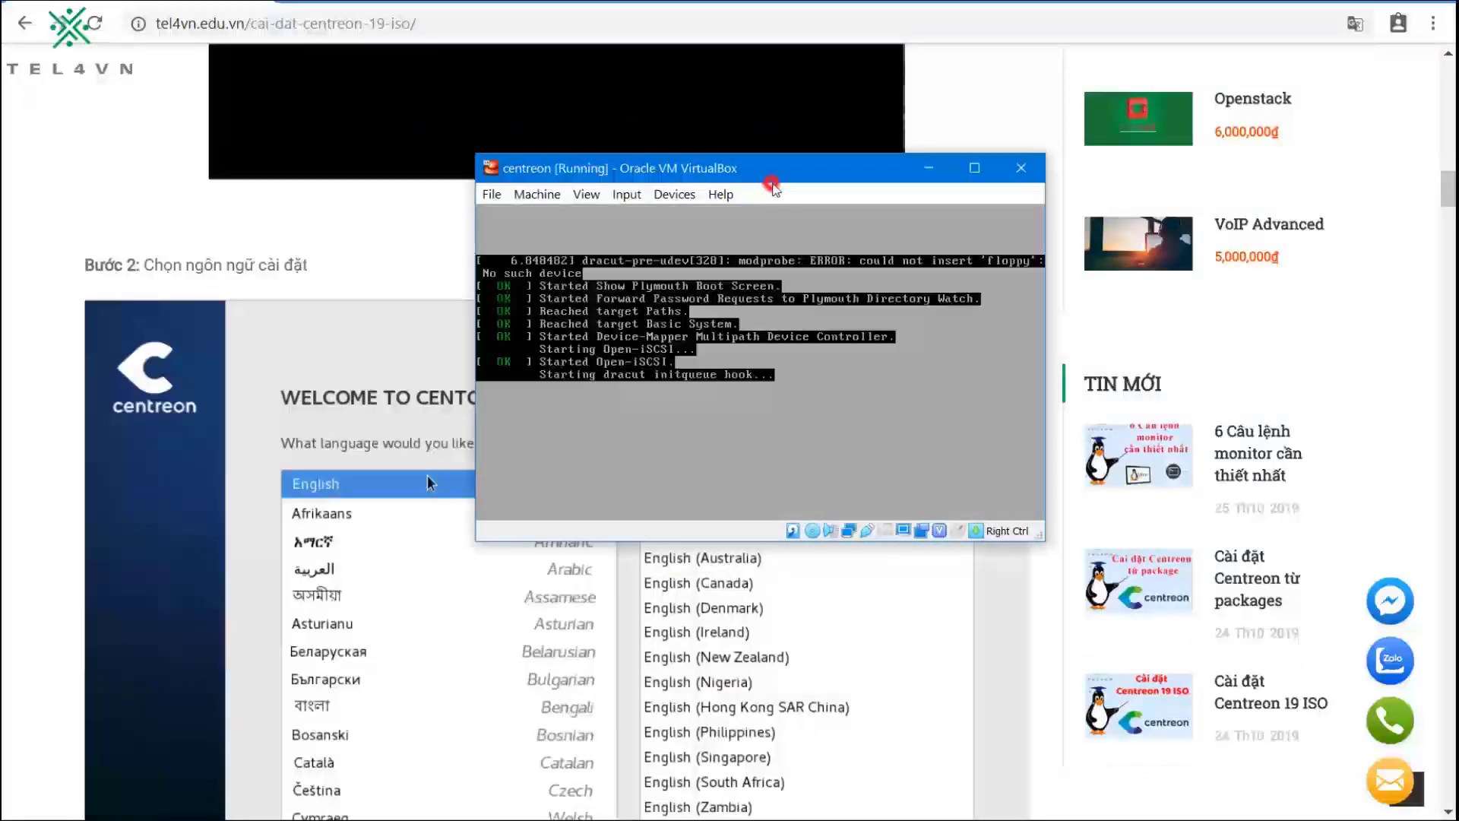
{"action": "left_click_drag", "start_coordinate": [908, 159], "coordinate": [1169, 84]}
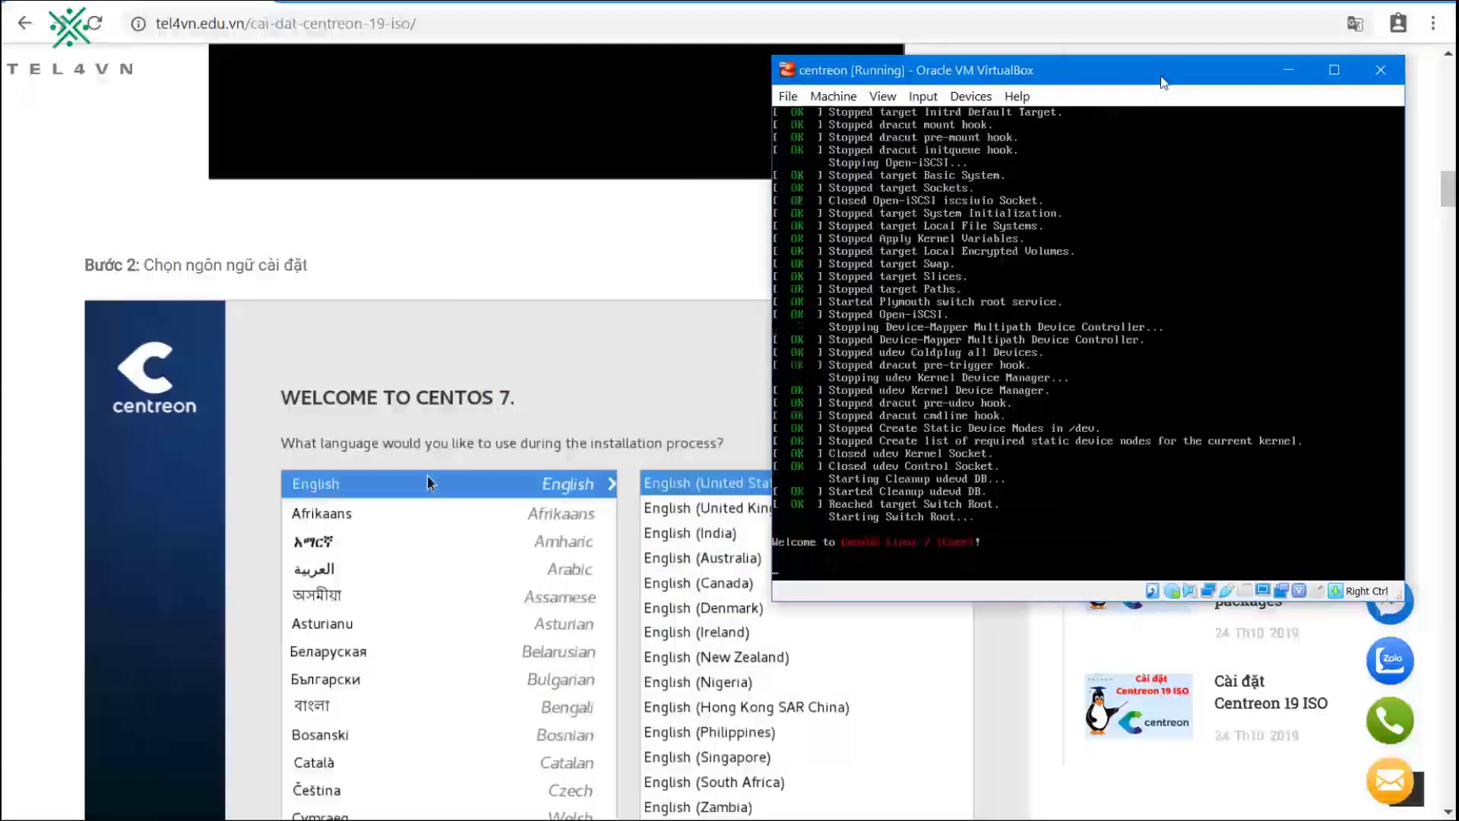
{"action": "scroll", "coordinate": [353, 435], "scroll_direction": "down", "scroll_amount": 1}
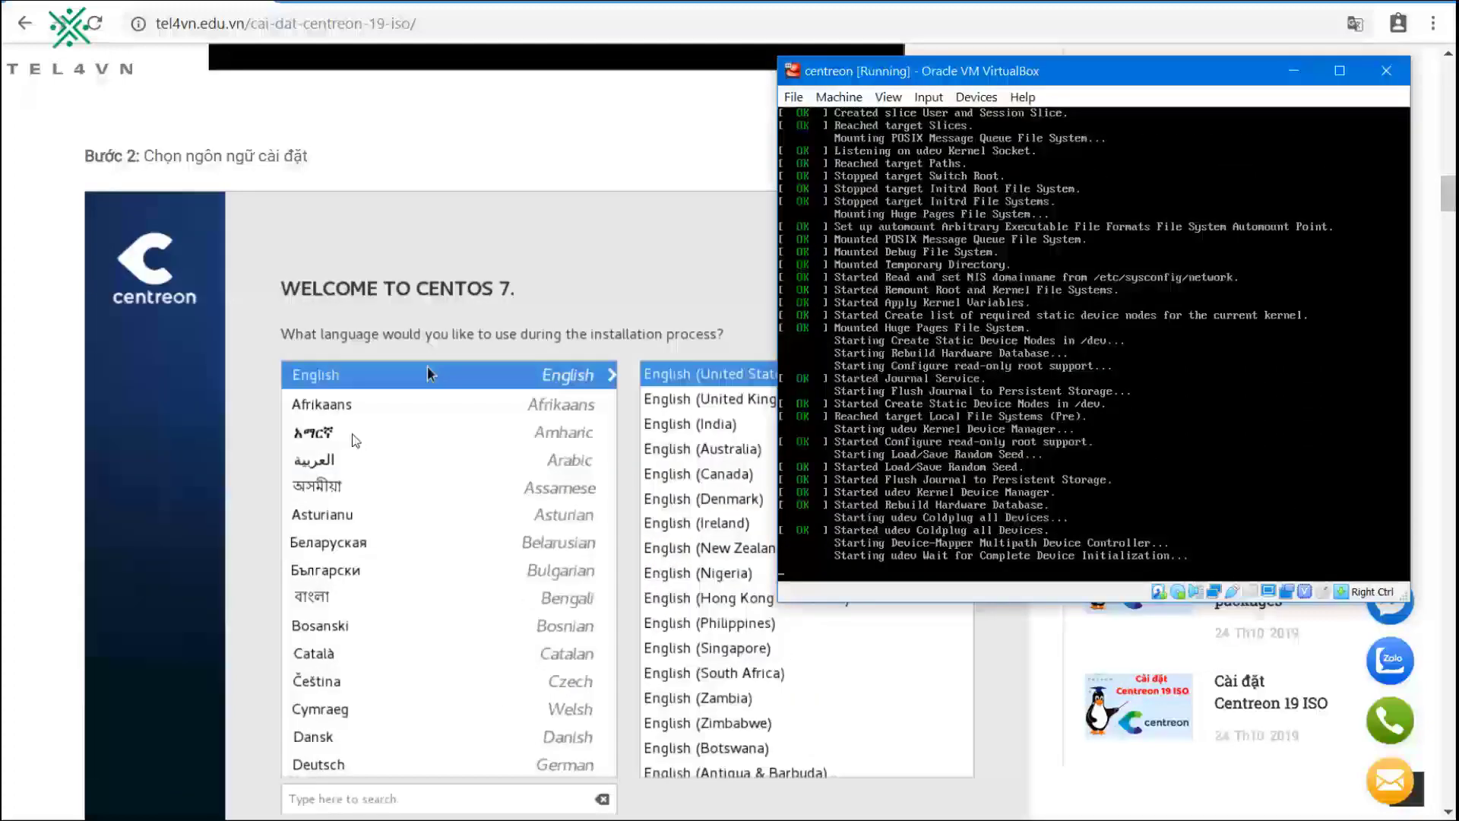
{"action": "scroll", "coordinate": [353, 434], "scroll_direction": "down", "scroll_amount": 1}
{"action": "scroll", "coordinate": [352, 435], "scroll_direction": "up", "scroll_amount": 1}
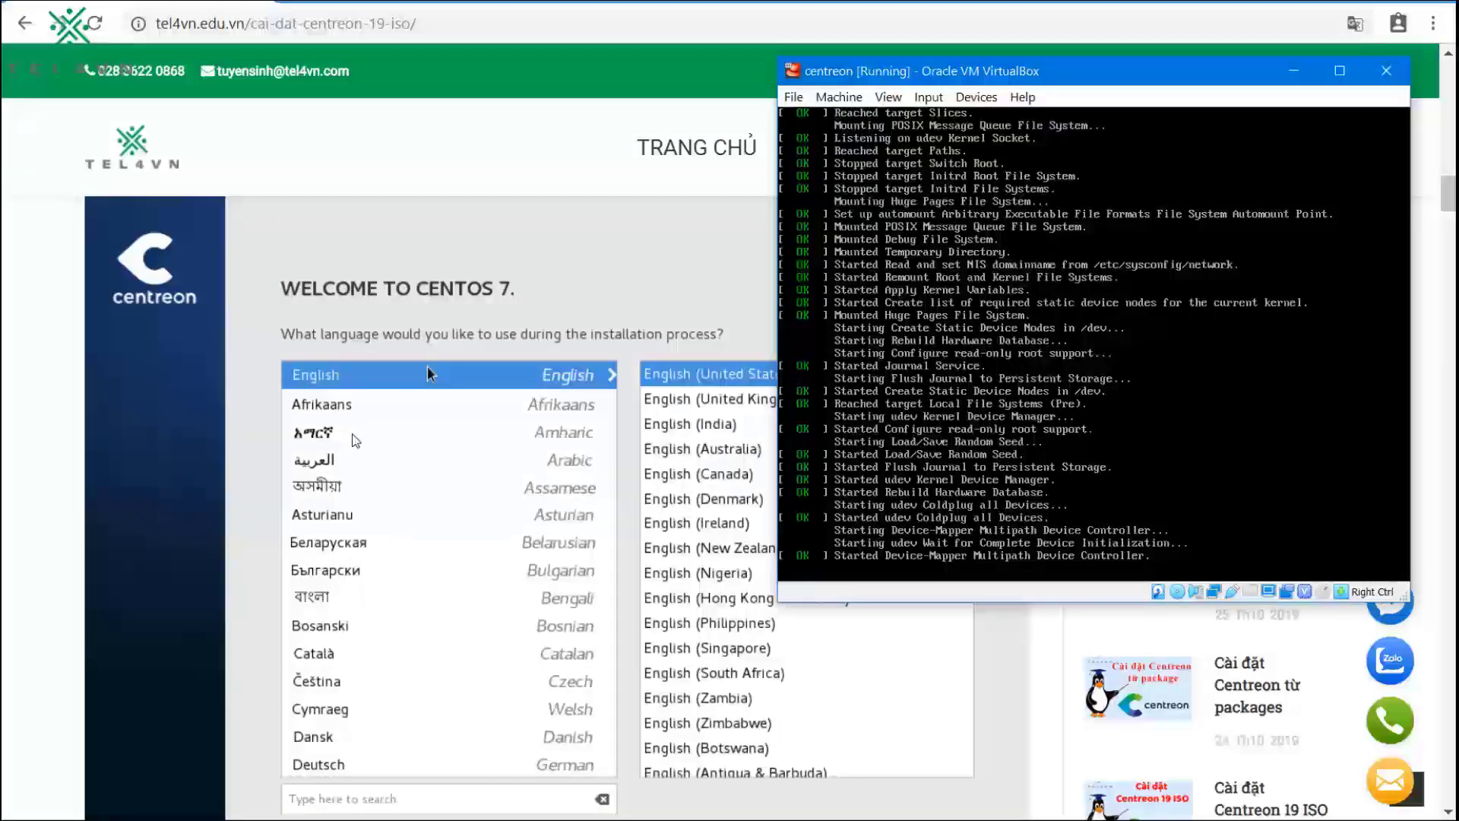
{"action": "scroll", "coordinate": [355, 440], "scroll_direction": "up", "scroll_amount": 1}
{"action": "scroll", "coordinate": [355, 439], "scroll_direction": "down", "scroll_amount": 2}
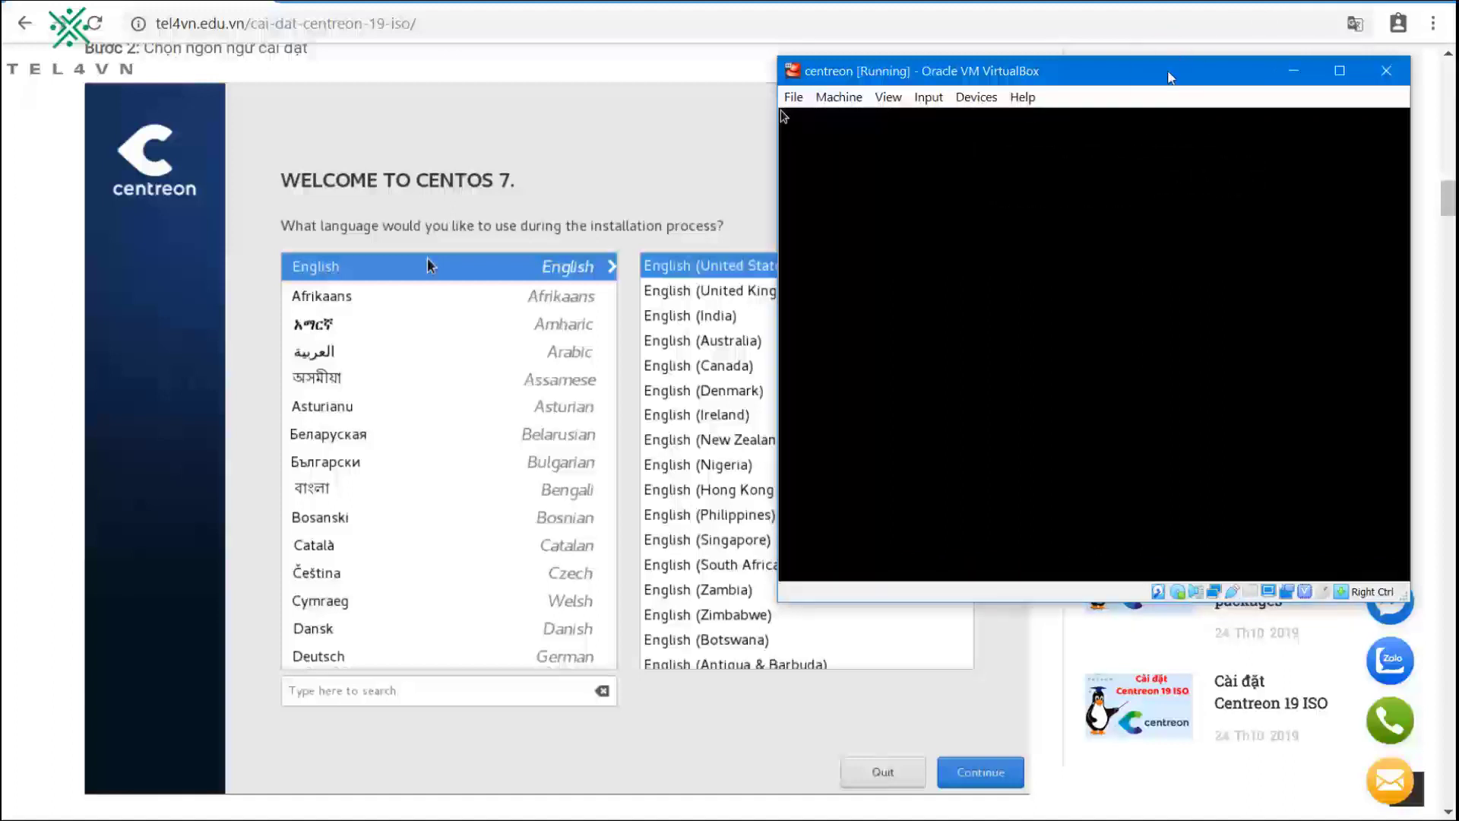
{"action": "left_click", "coordinate": [1085, 237]}
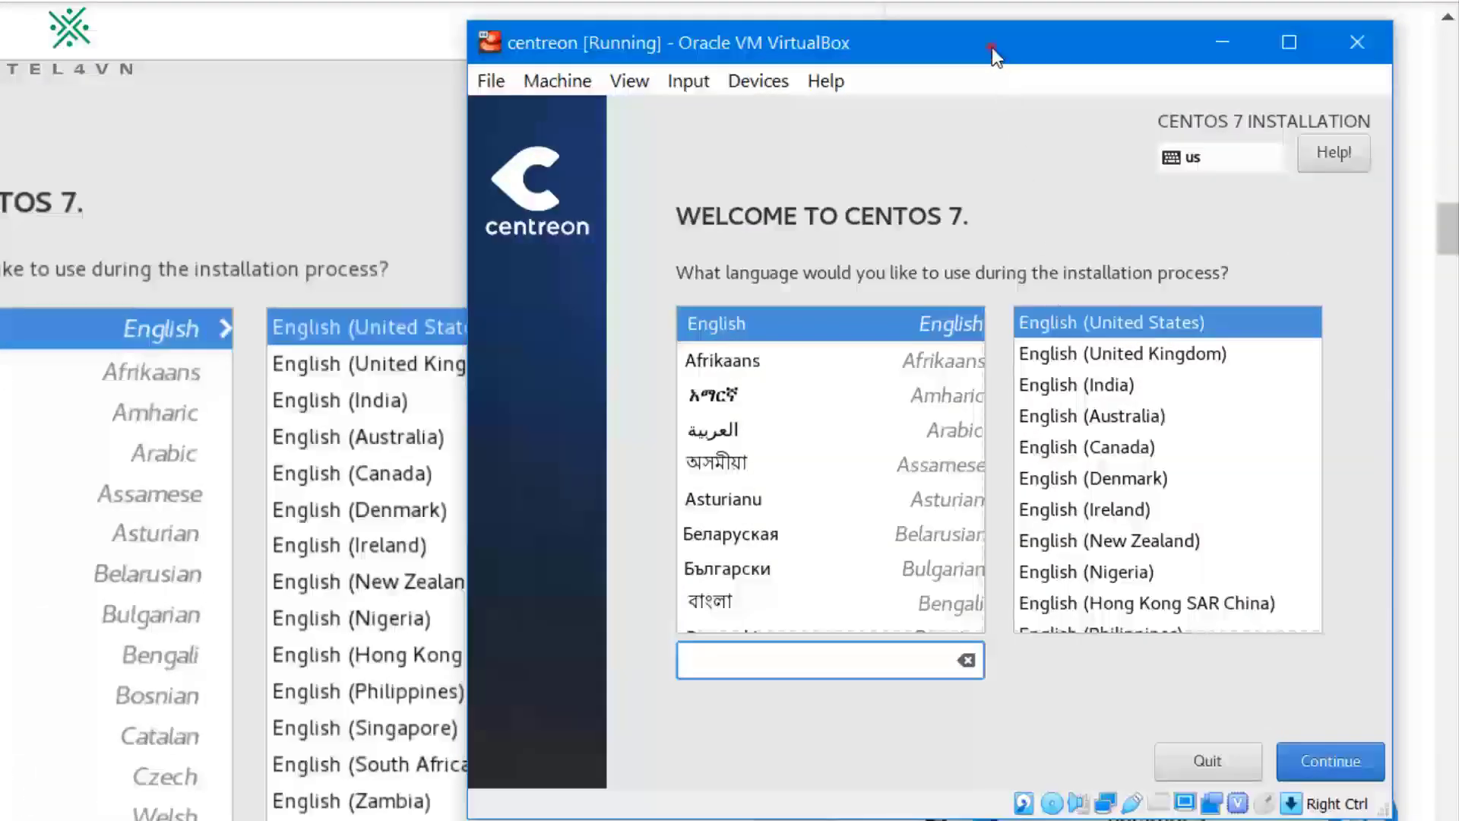
Step: Continue past the language screen and confirm Central with database as the installation type
{"action": "left_click", "coordinate": [992, 48]}
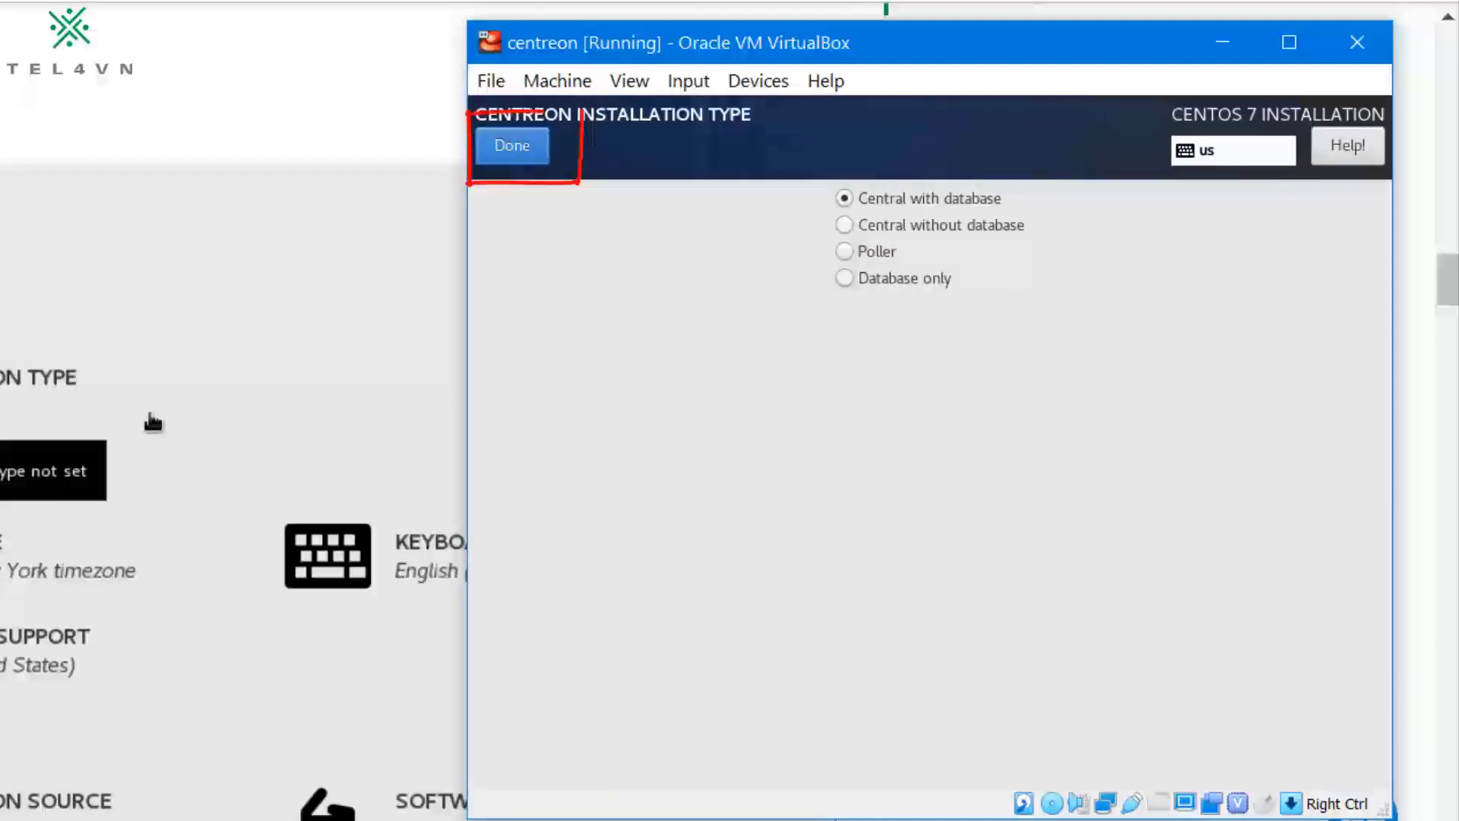
{"action": "left_click", "coordinate": [513, 146]}
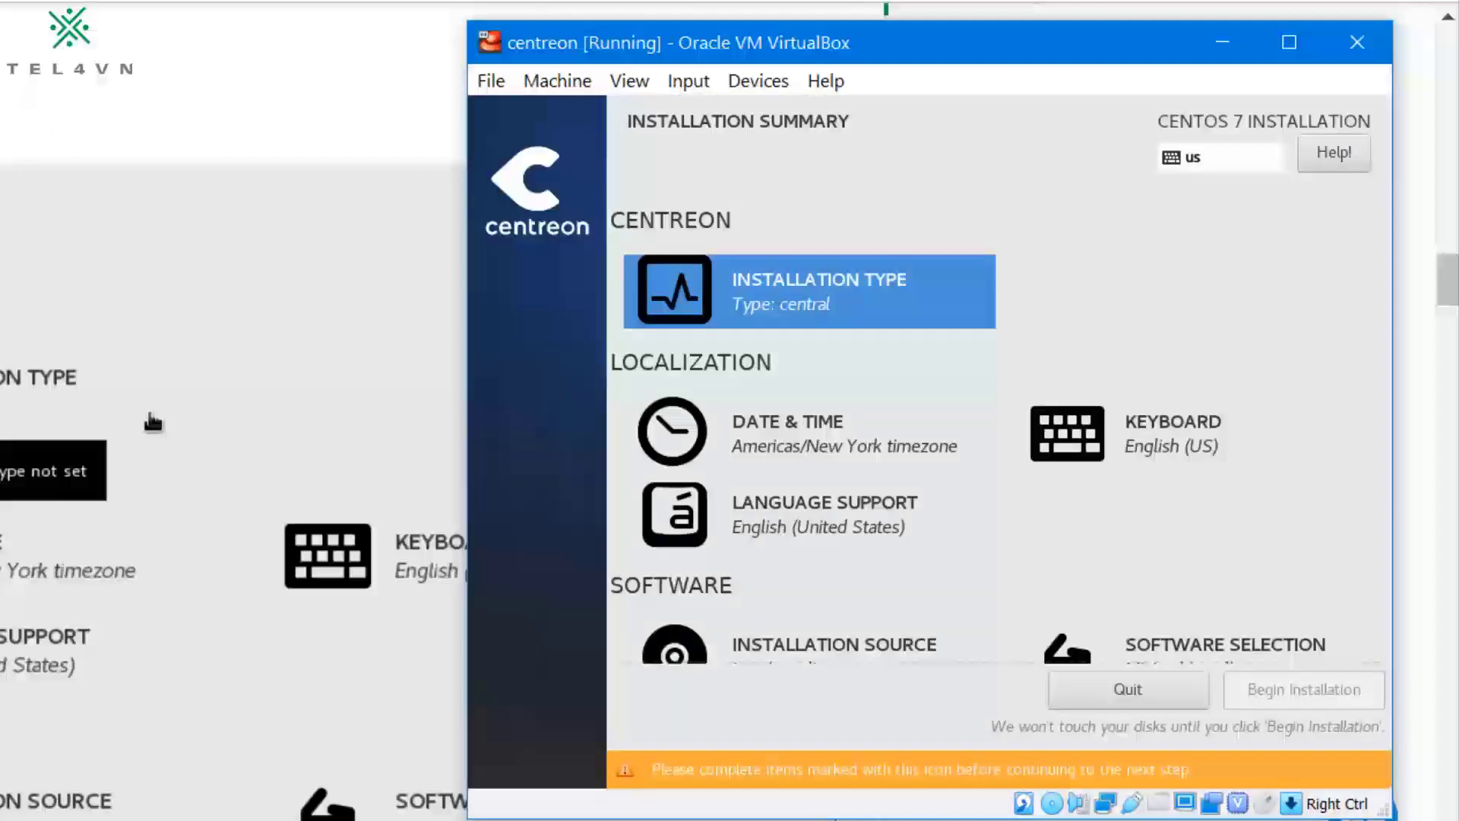
{"action": "left_click", "coordinate": [809, 435]}
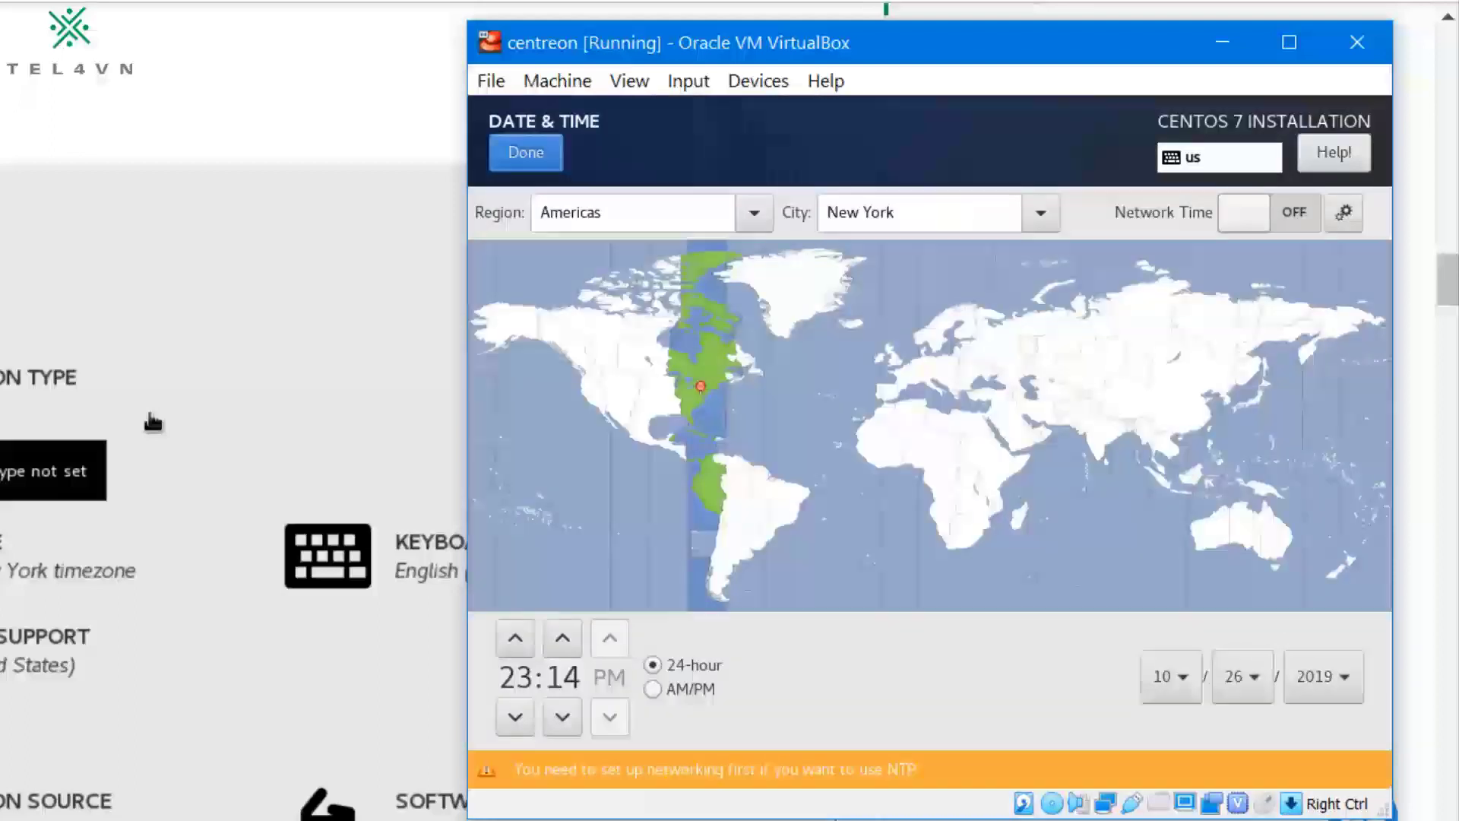
Step: Set the timezone to Region Asia and City Ho_Chi_Minh, then confirm with Alt+D
{"action": "key", "text": "Tab"}
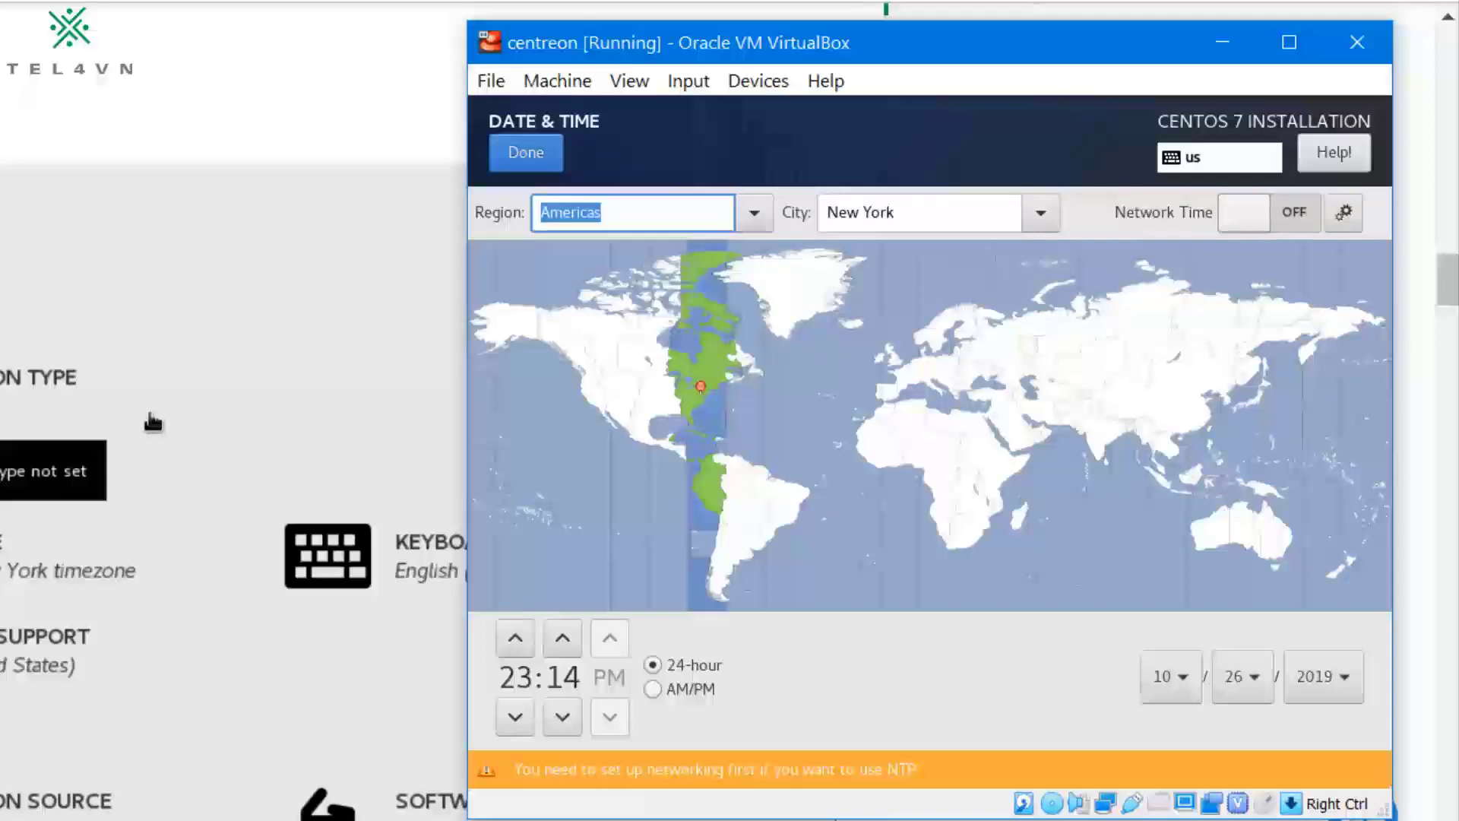
{"action": "type", "text": "a"}
{"action": "key", "text": "Down"}
{"action": "key", "text": "Down"}
{"action": "key", "text": "Down"}
{"action": "key", "text": "Down"}
{"action": "key", "text": "Down"}
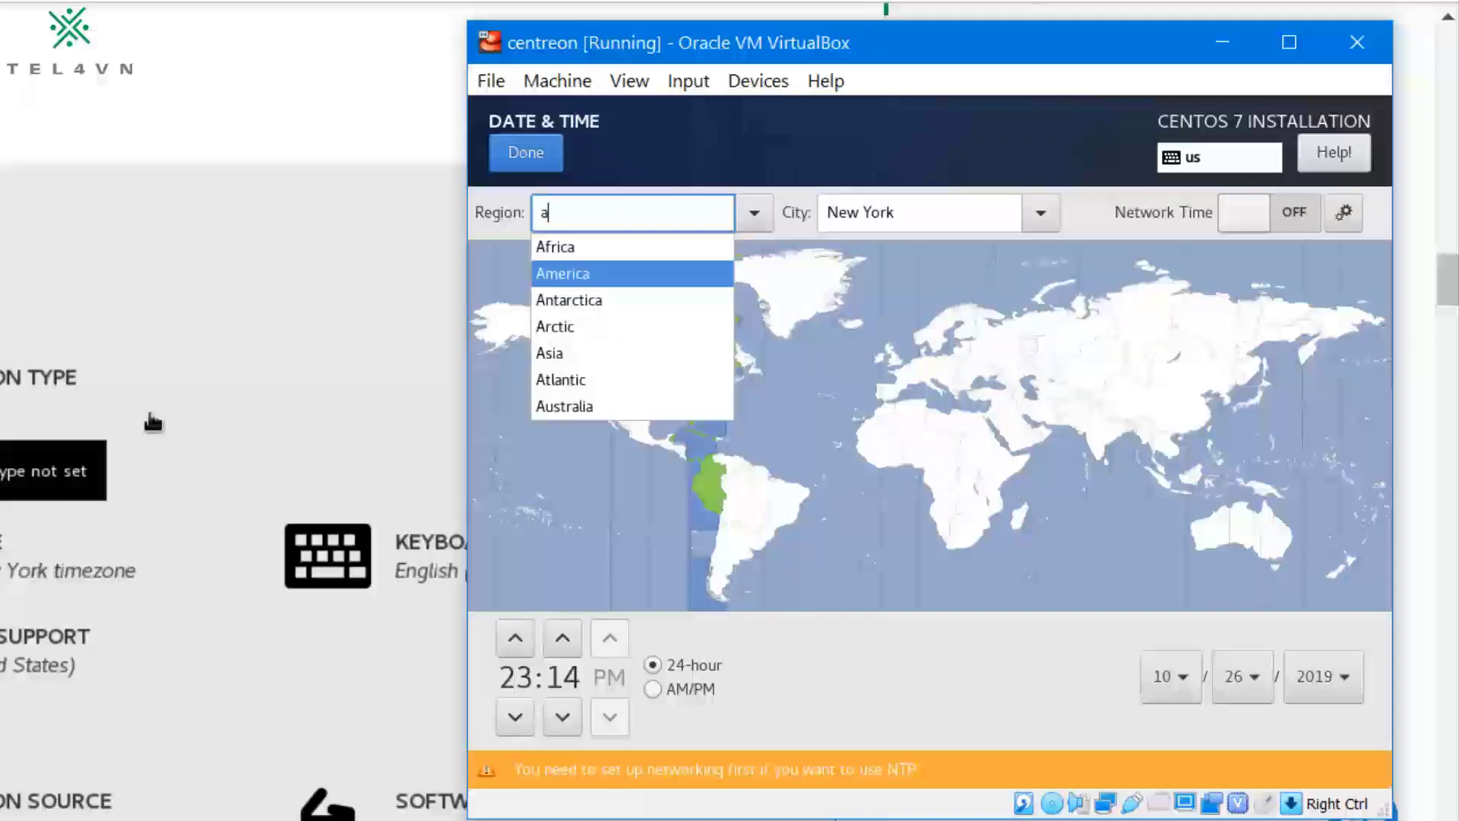
{"action": "key", "text": "Return"}
{"action": "key", "text": "Tab"}
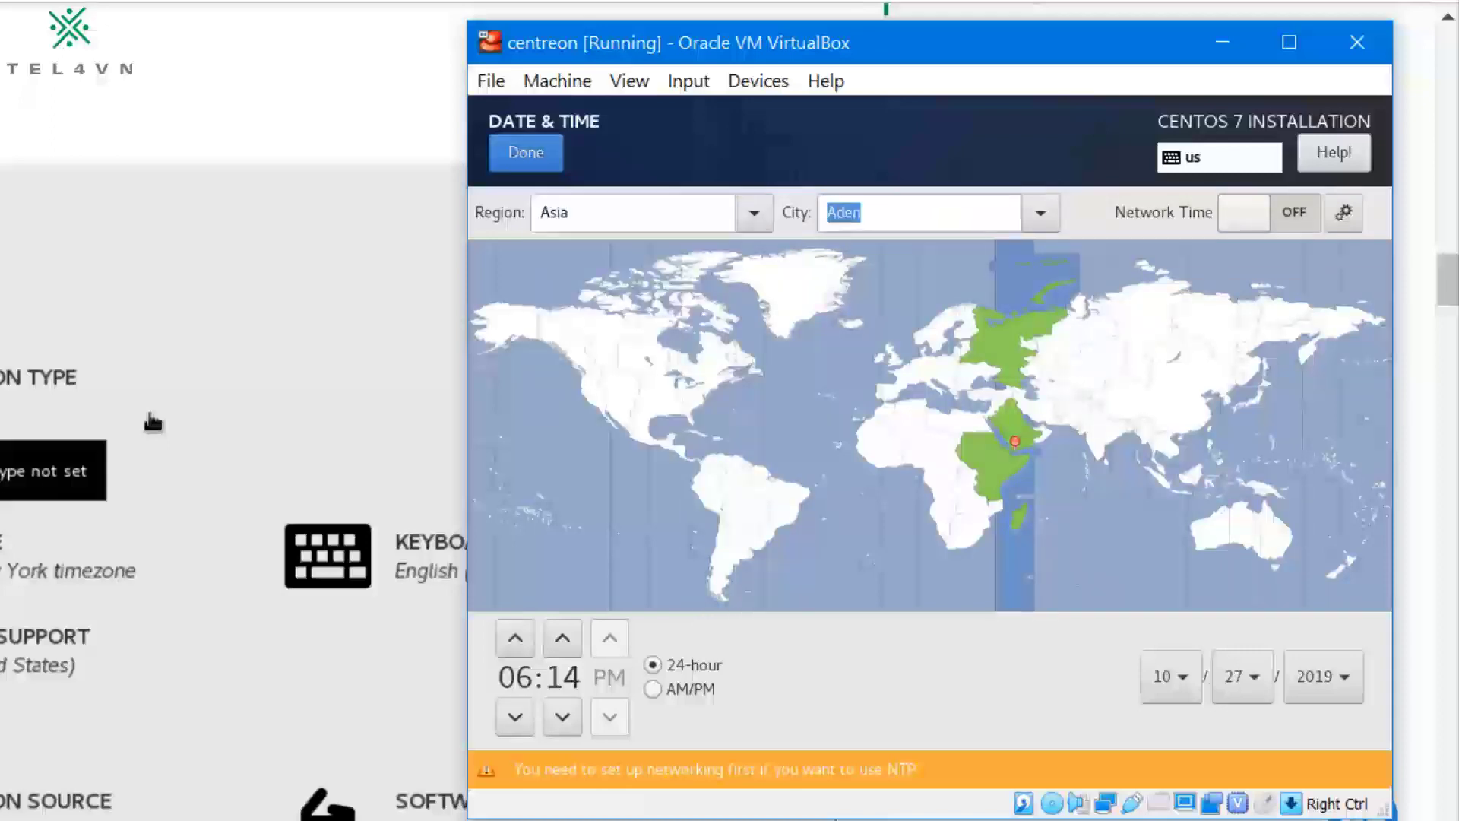
{"action": "type", "text": "ho"}
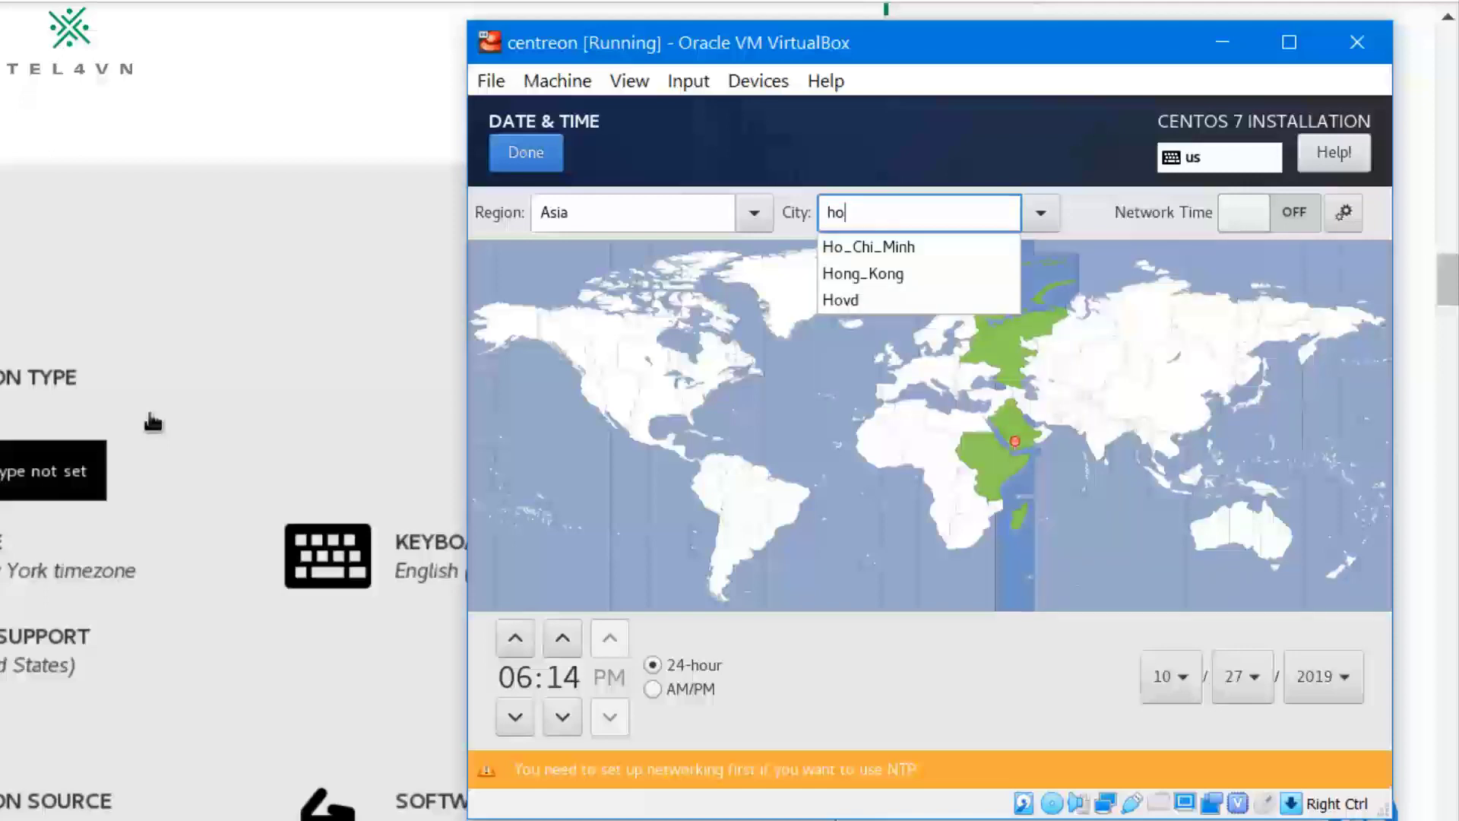
{"action": "key", "text": "Down"}
{"action": "key", "text": "Return"}
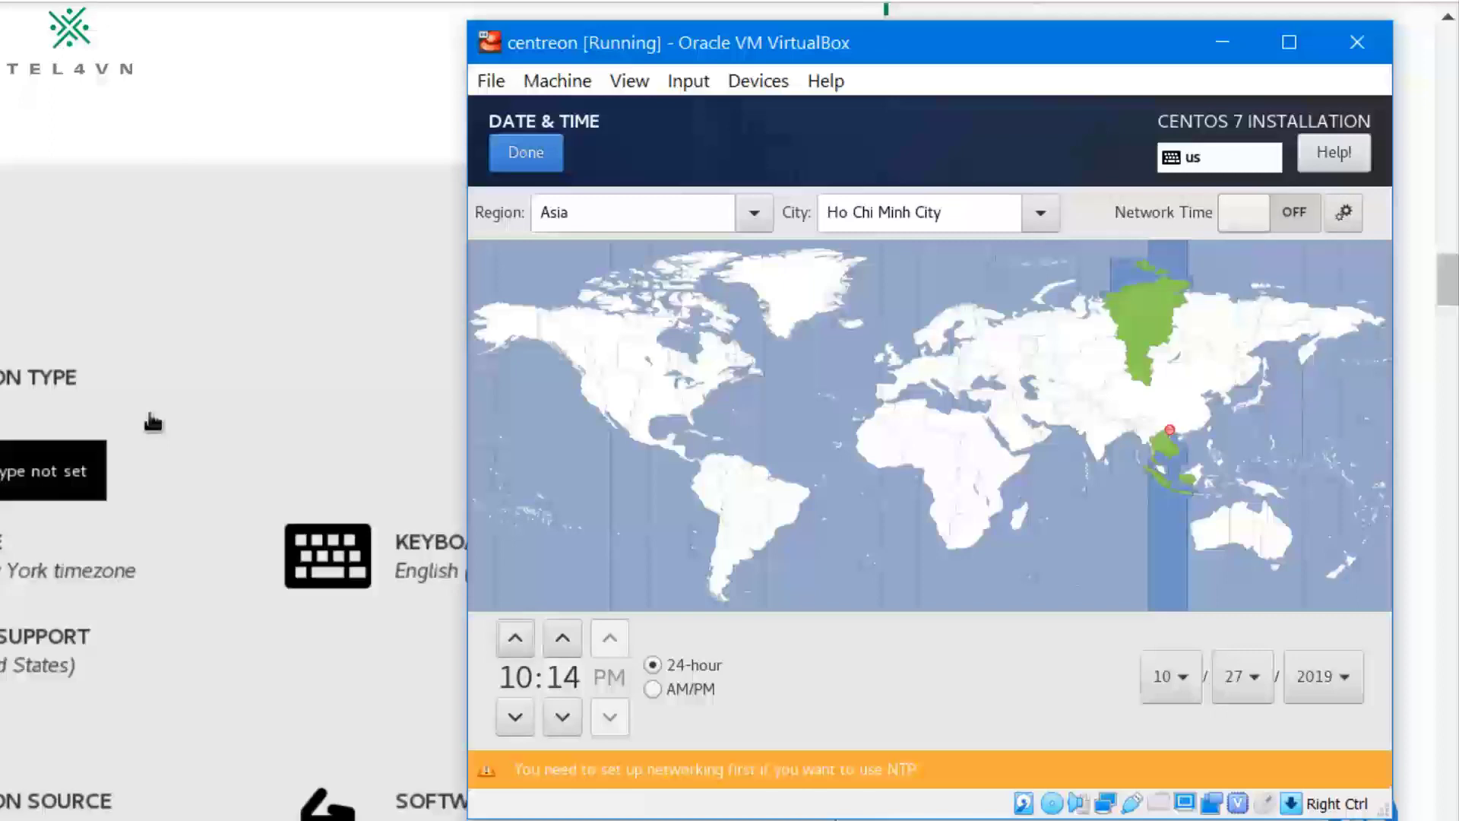
{"action": "key", "text": "alt"}
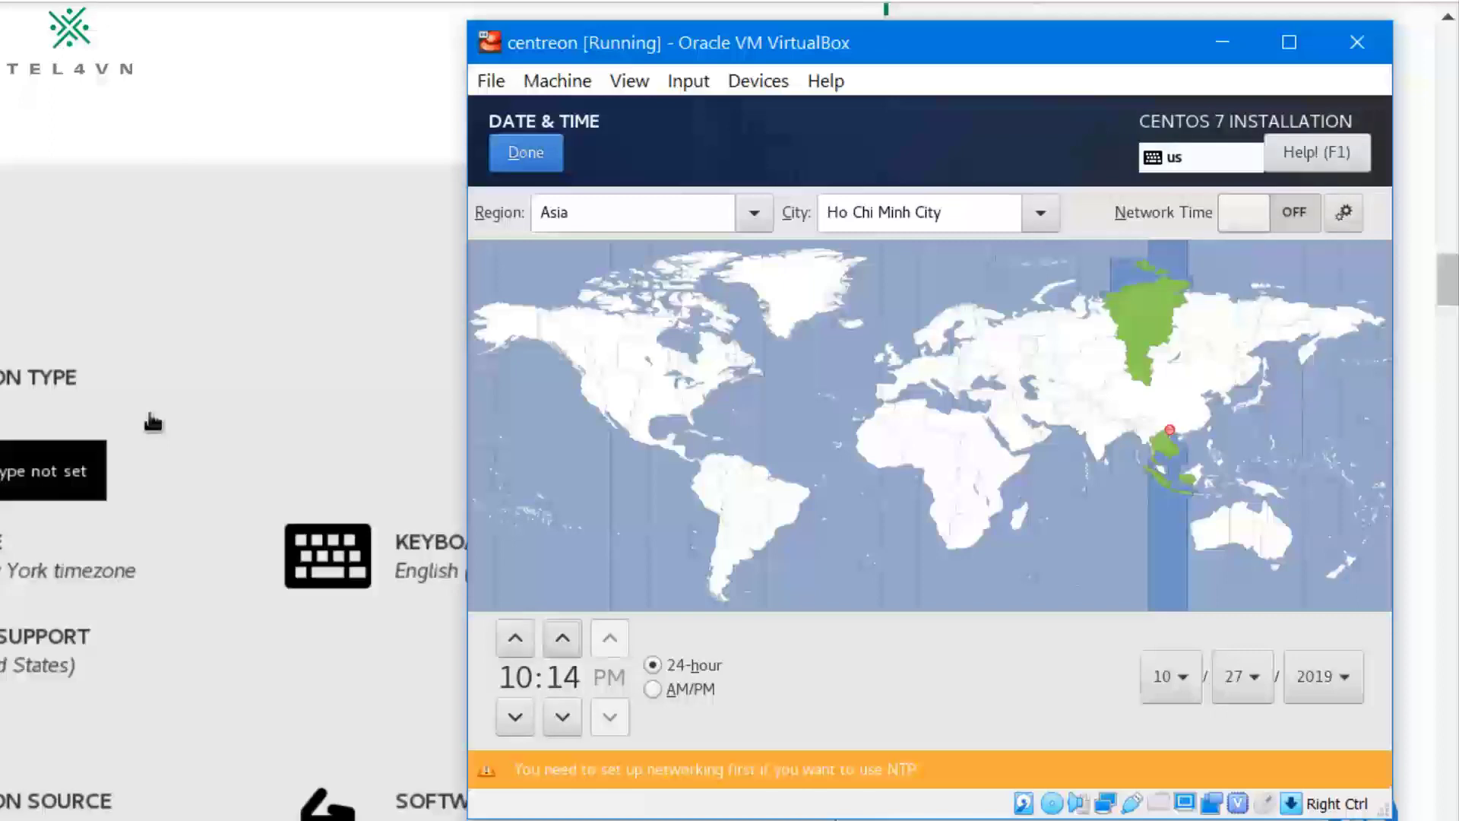
{"action": "key", "text": "alt+d"}
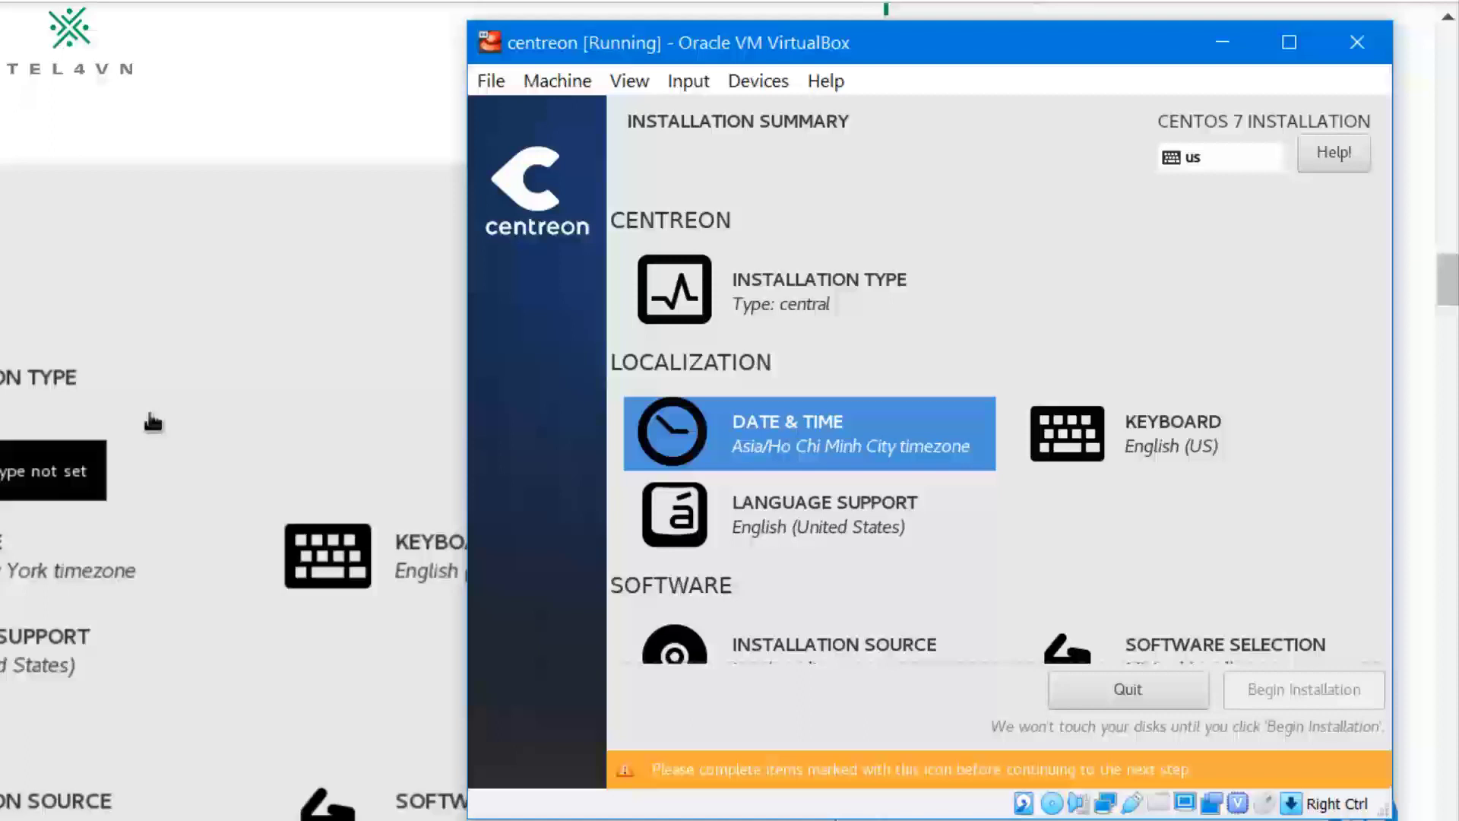
{"action": "key", "text": "Down"}
{"action": "key", "text": "Down"}
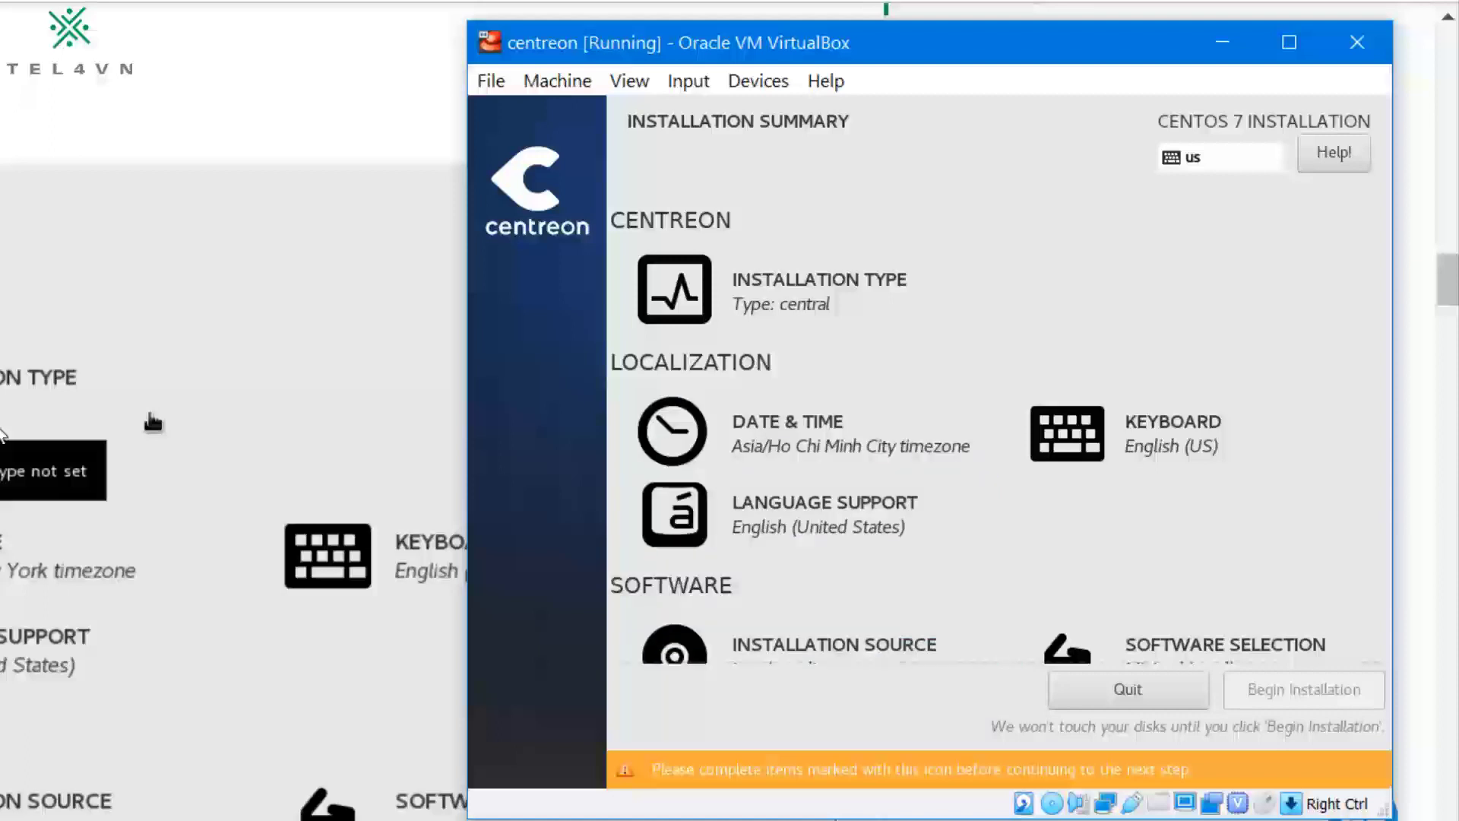
Step: Focus the VM screen and briefly check the tutorial page in the browser
{"action": "left_click", "coordinate": [951, 373]}
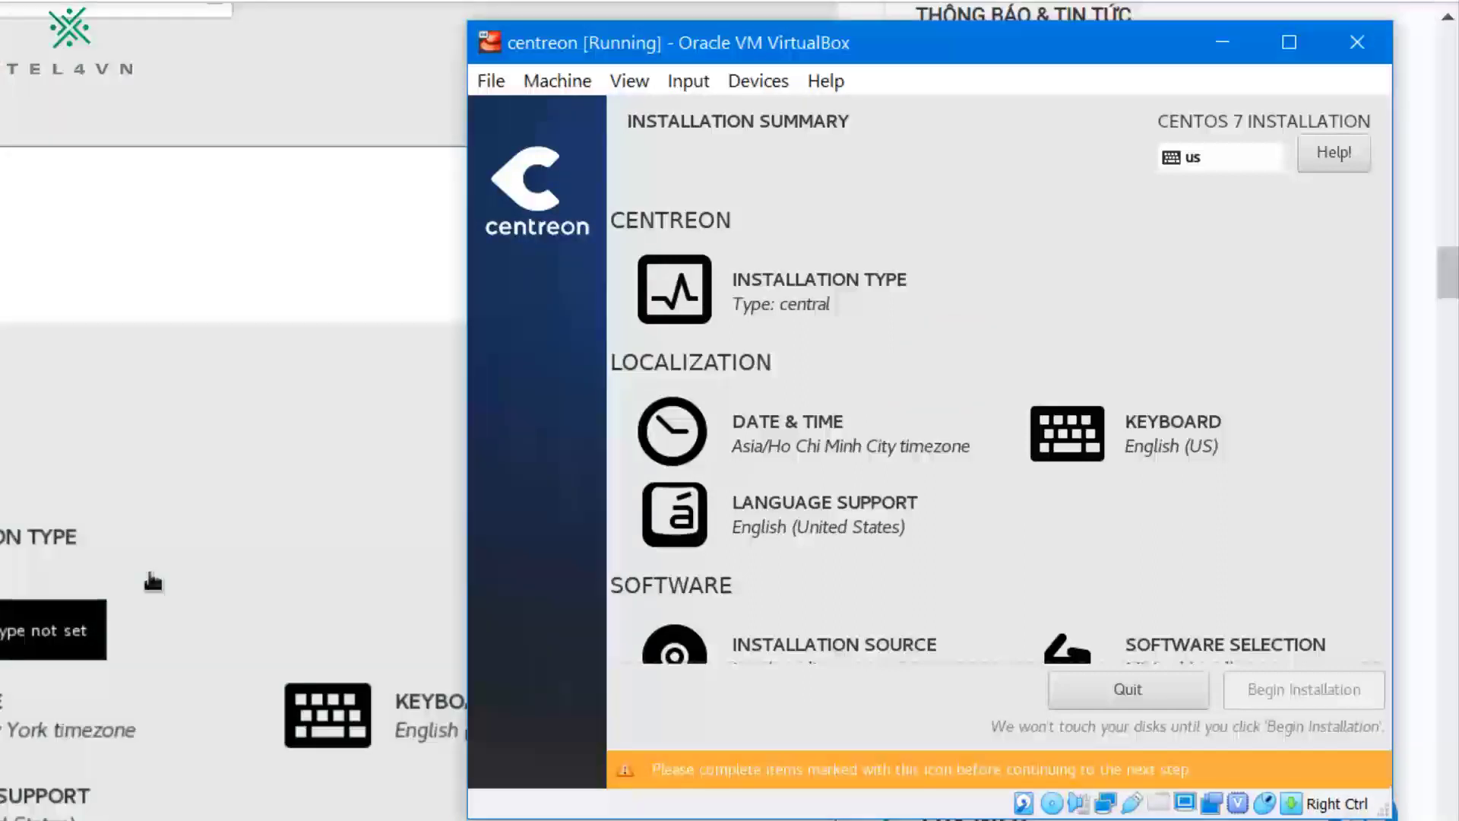
{"action": "scroll", "coordinate": [234, 410], "scroll_direction": "up", "scroll_amount": 1}
{"action": "scroll", "coordinate": [233, 410], "scroll_direction": "down", "scroll_amount": 5}
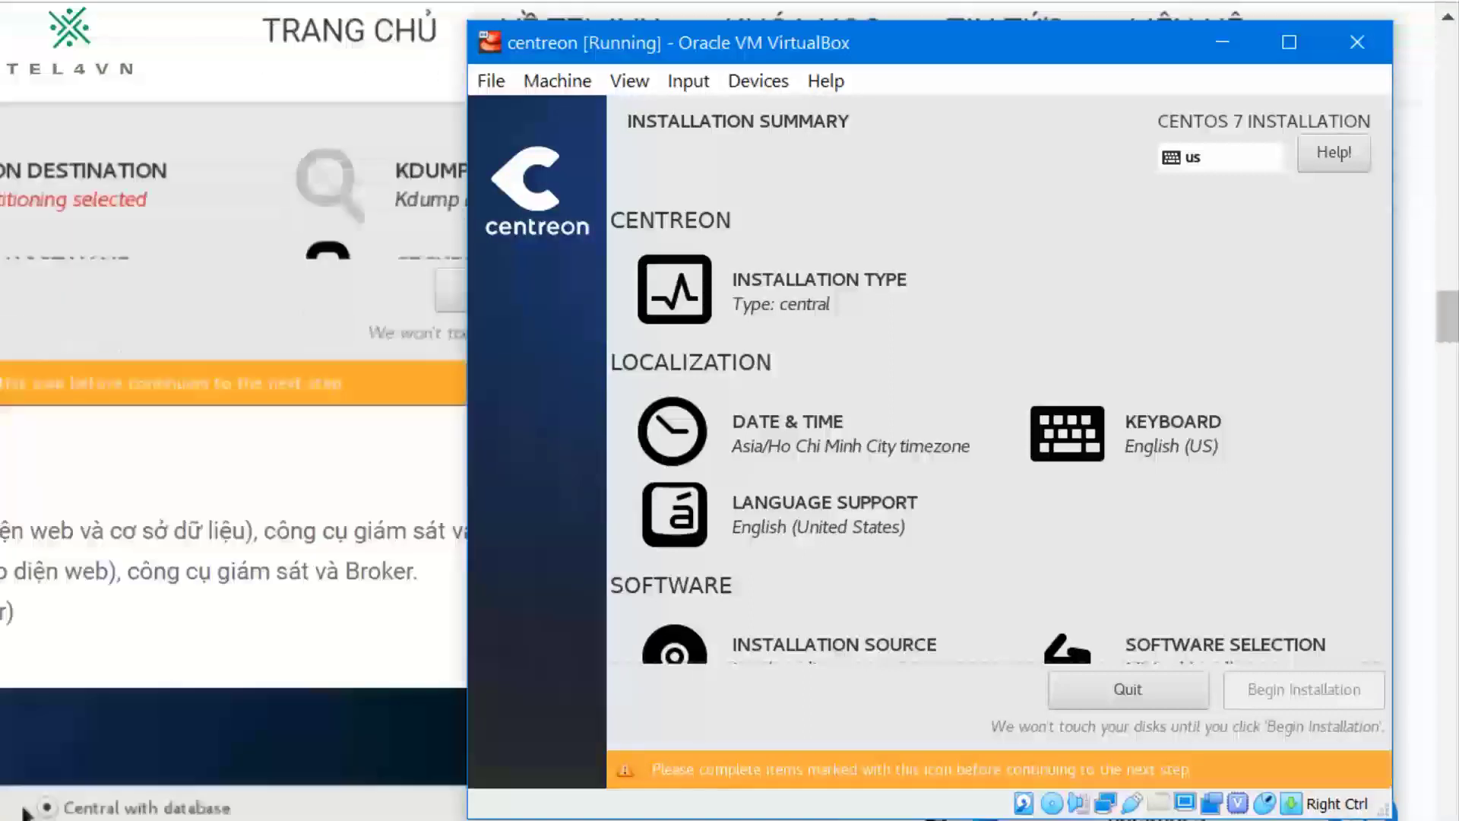
{"action": "scroll", "coordinate": [23, 493], "scroll_direction": "down", "scroll_amount": 10}
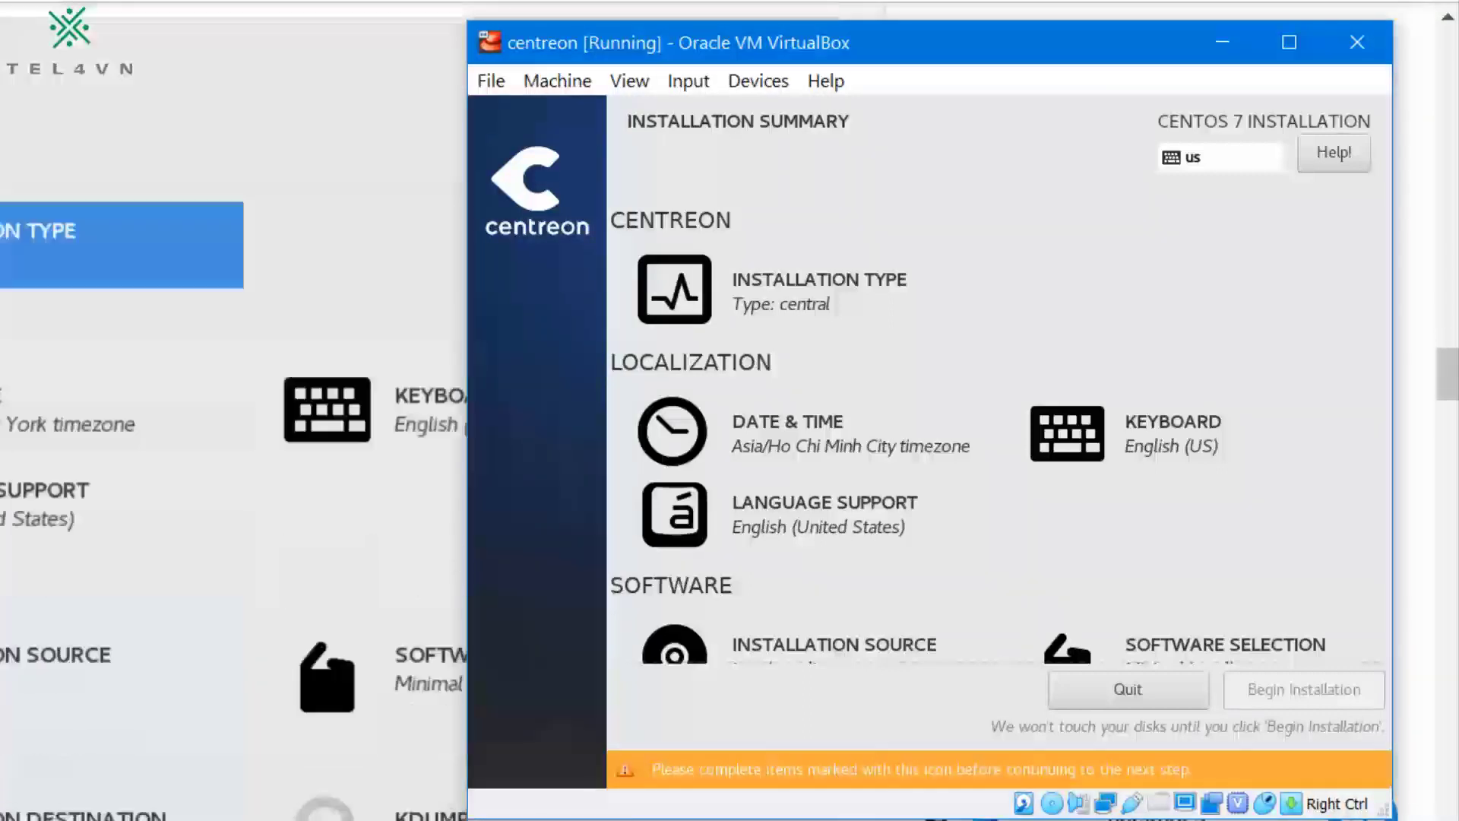
{"action": "scroll", "coordinate": [185, 677], "scroll_direction": "down", "scroll_amount": 2}
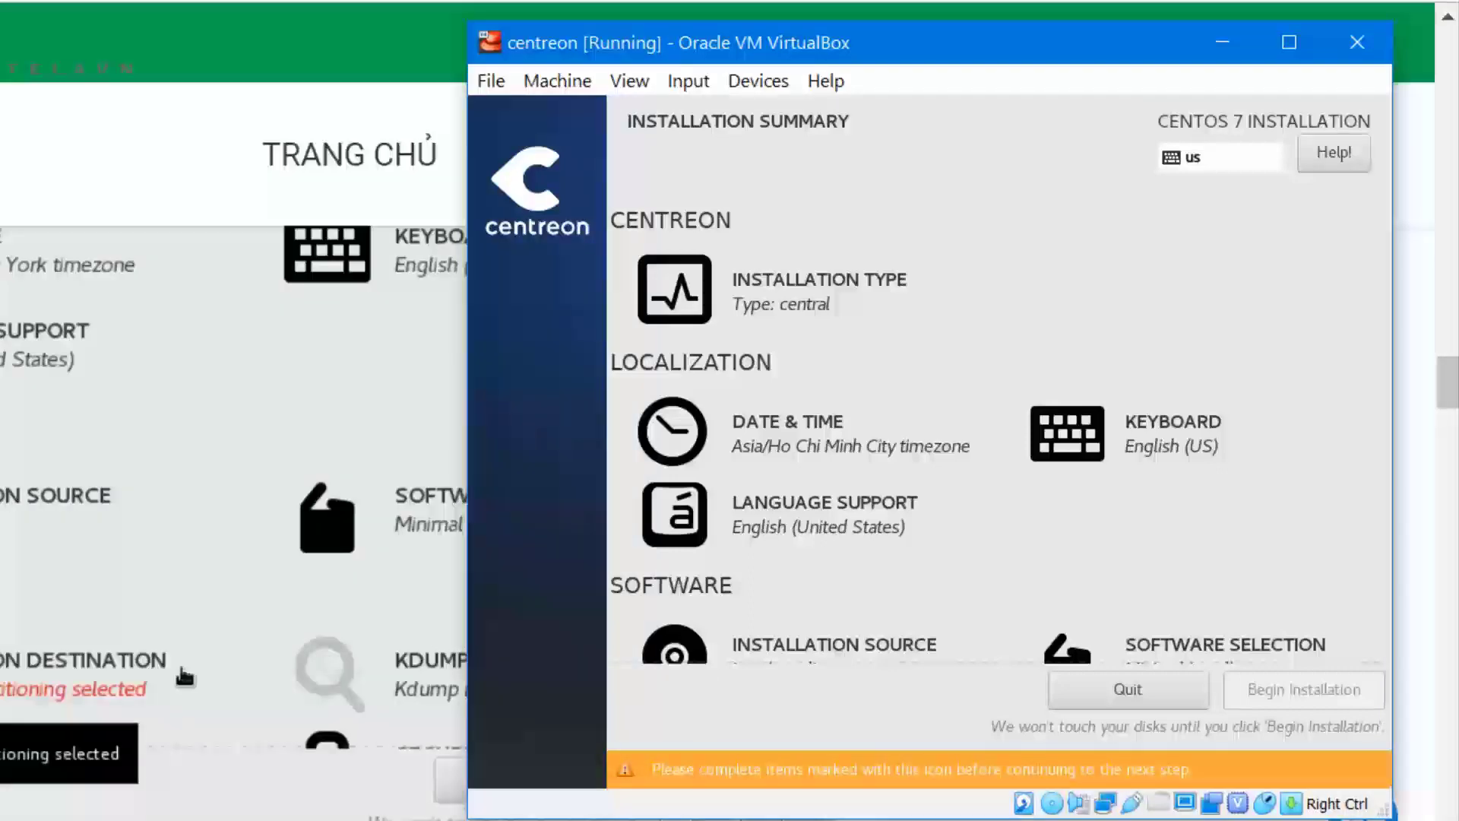
{"action": "key", "text": "alt+Tab"}
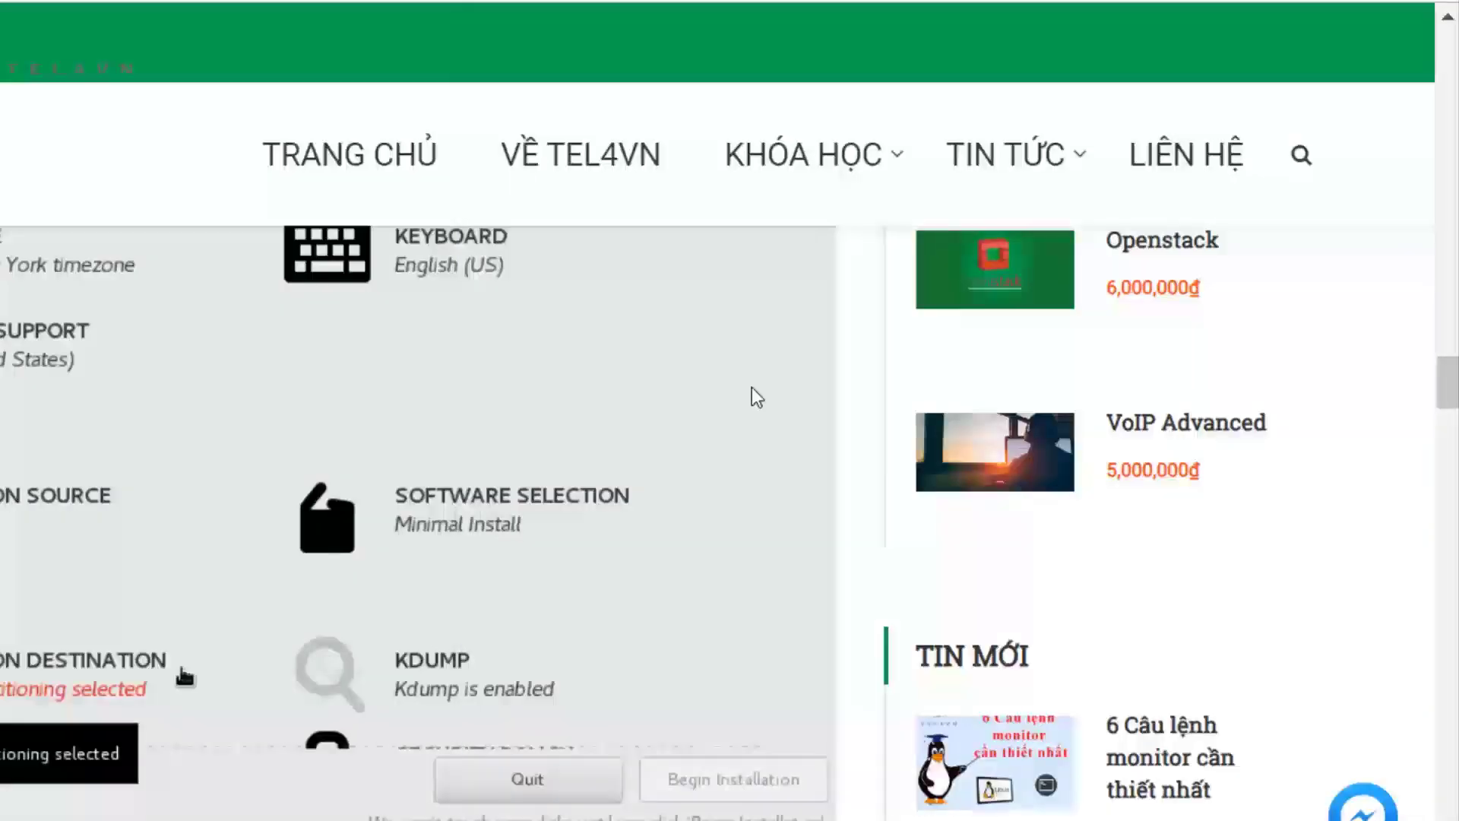
{"action": "key", "text": "alt+Tab"}
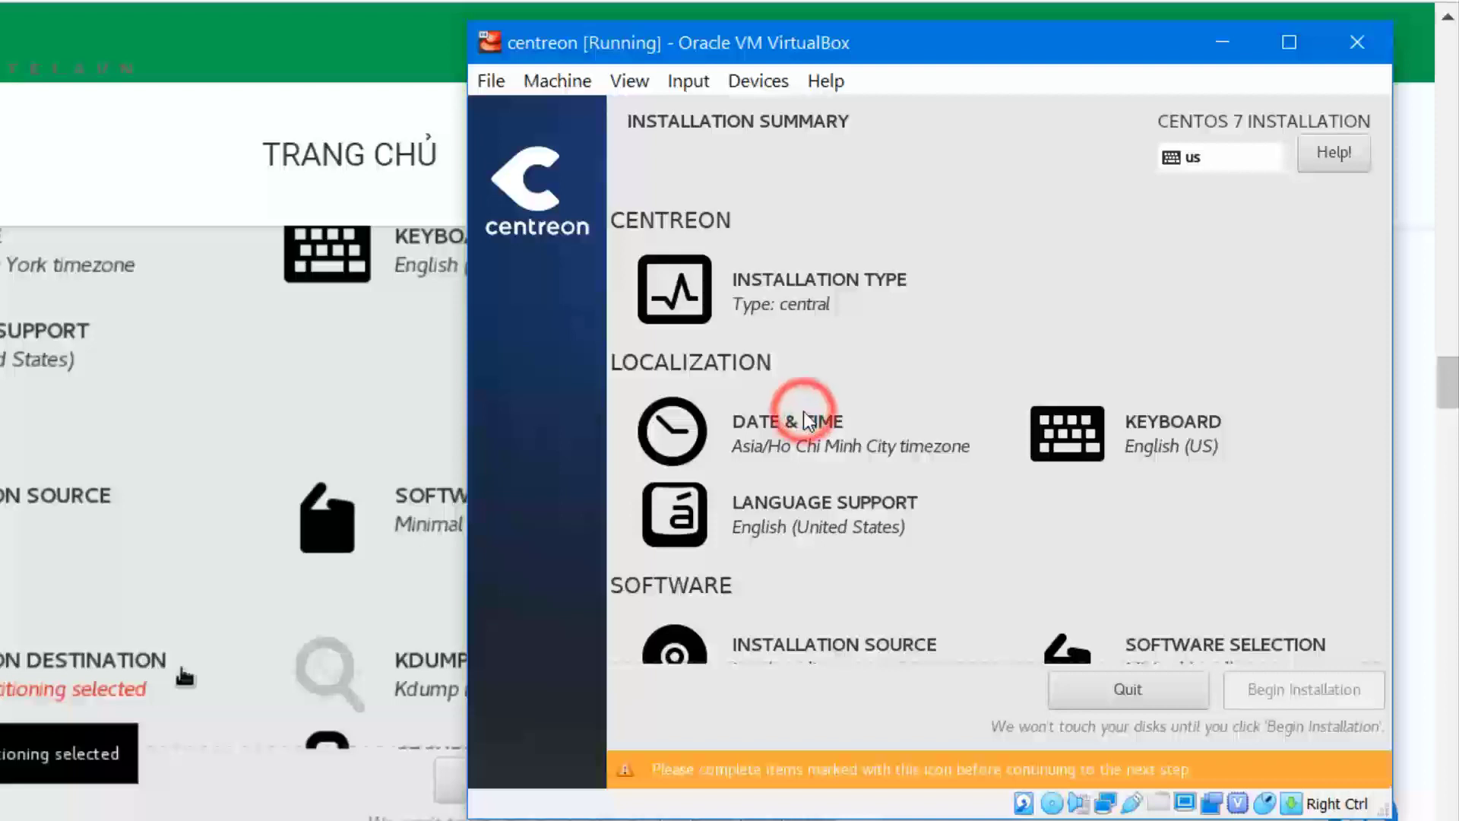
Step: Keep the auto-detected CentOS_7_x86_64 media as installation source and return to the summary
{"action": "key", "text": "Down"}
{"action": "key", "text": "Down"}
{"action": "key", "text": "Down"}
{"action": "key", "text": "Down"}
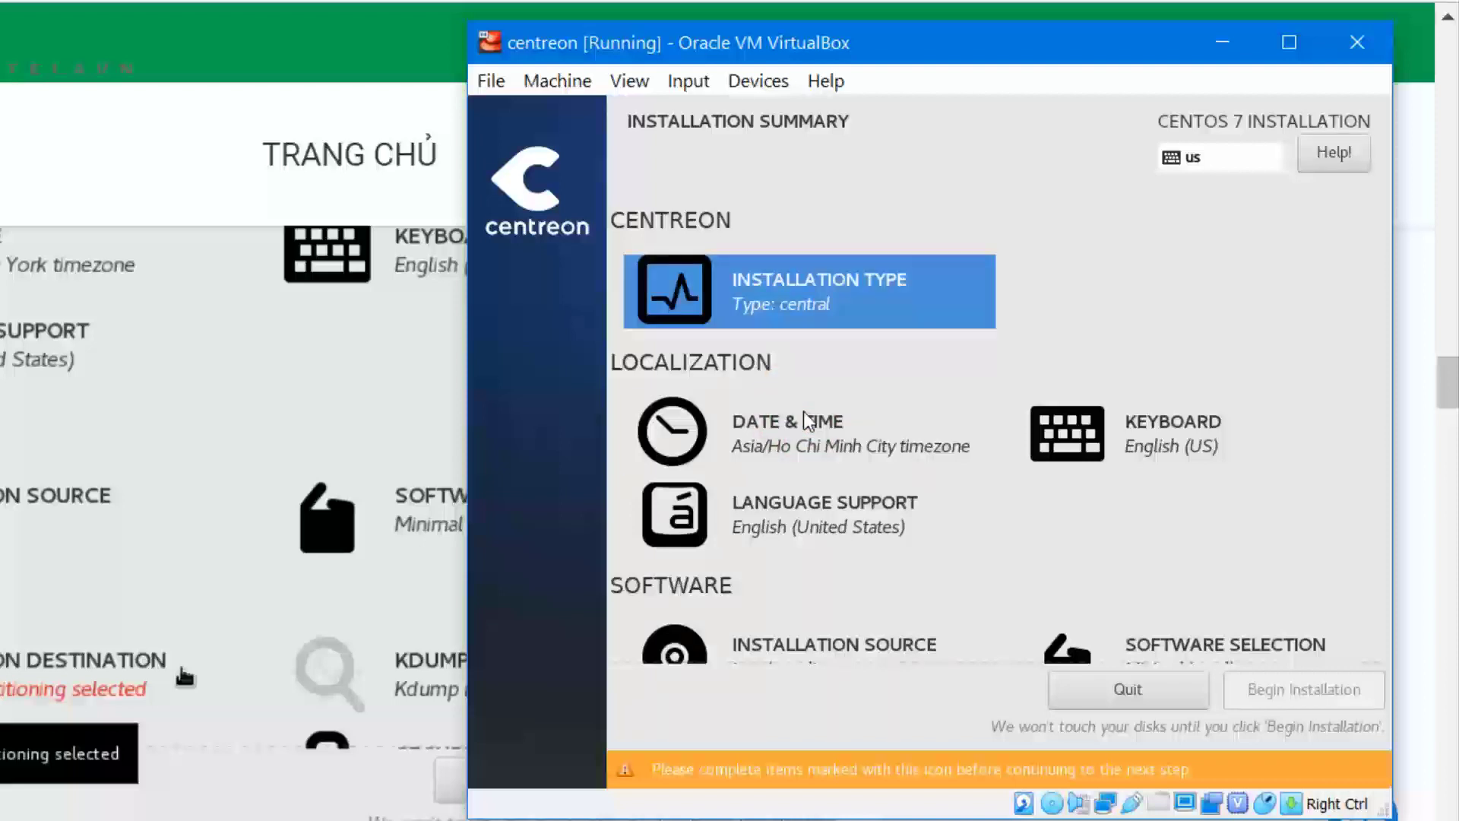
{"action": "key", "text": "Return"}
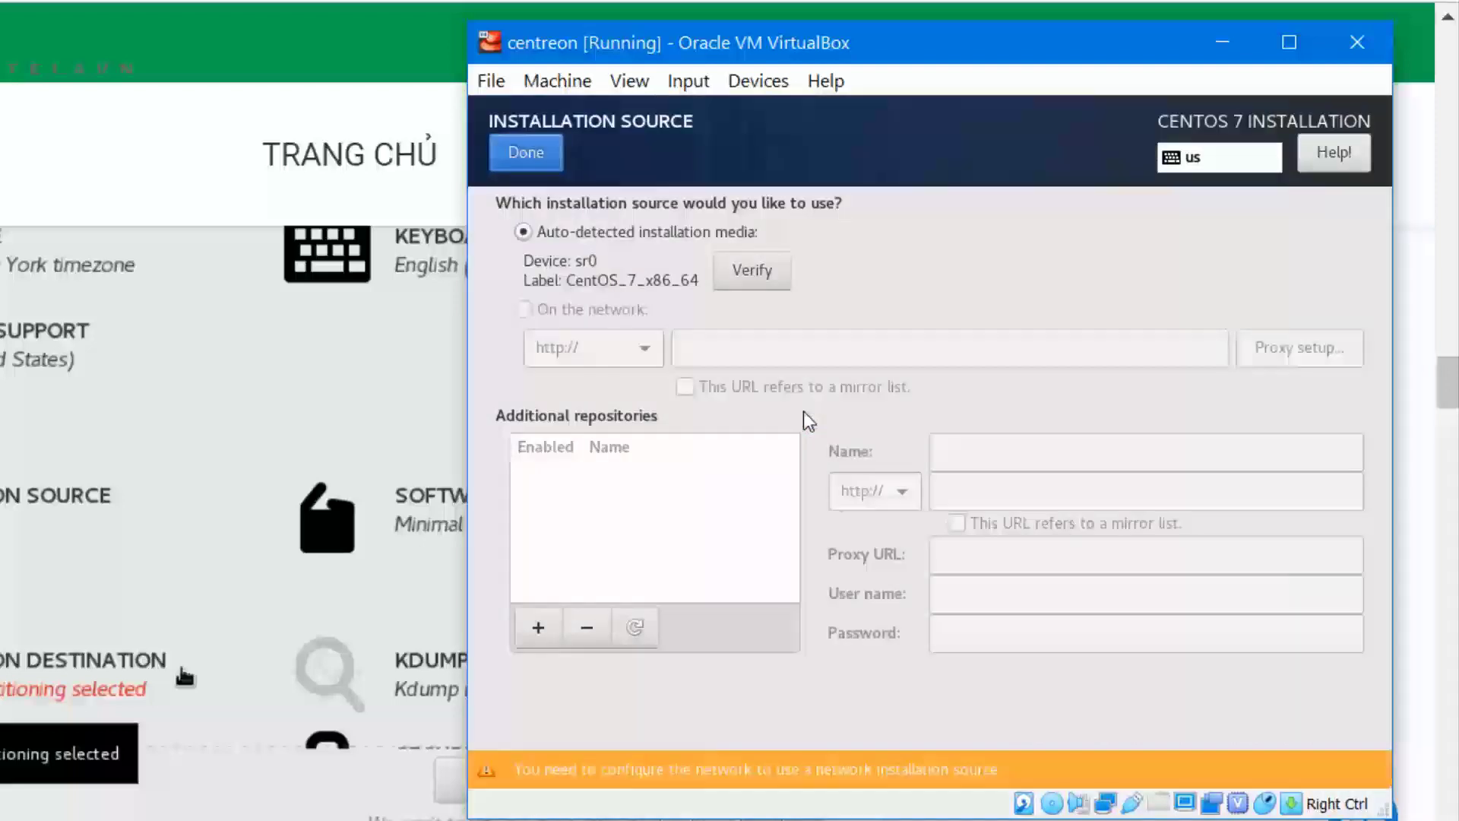
{"action": "key", "text": "alt+d"}
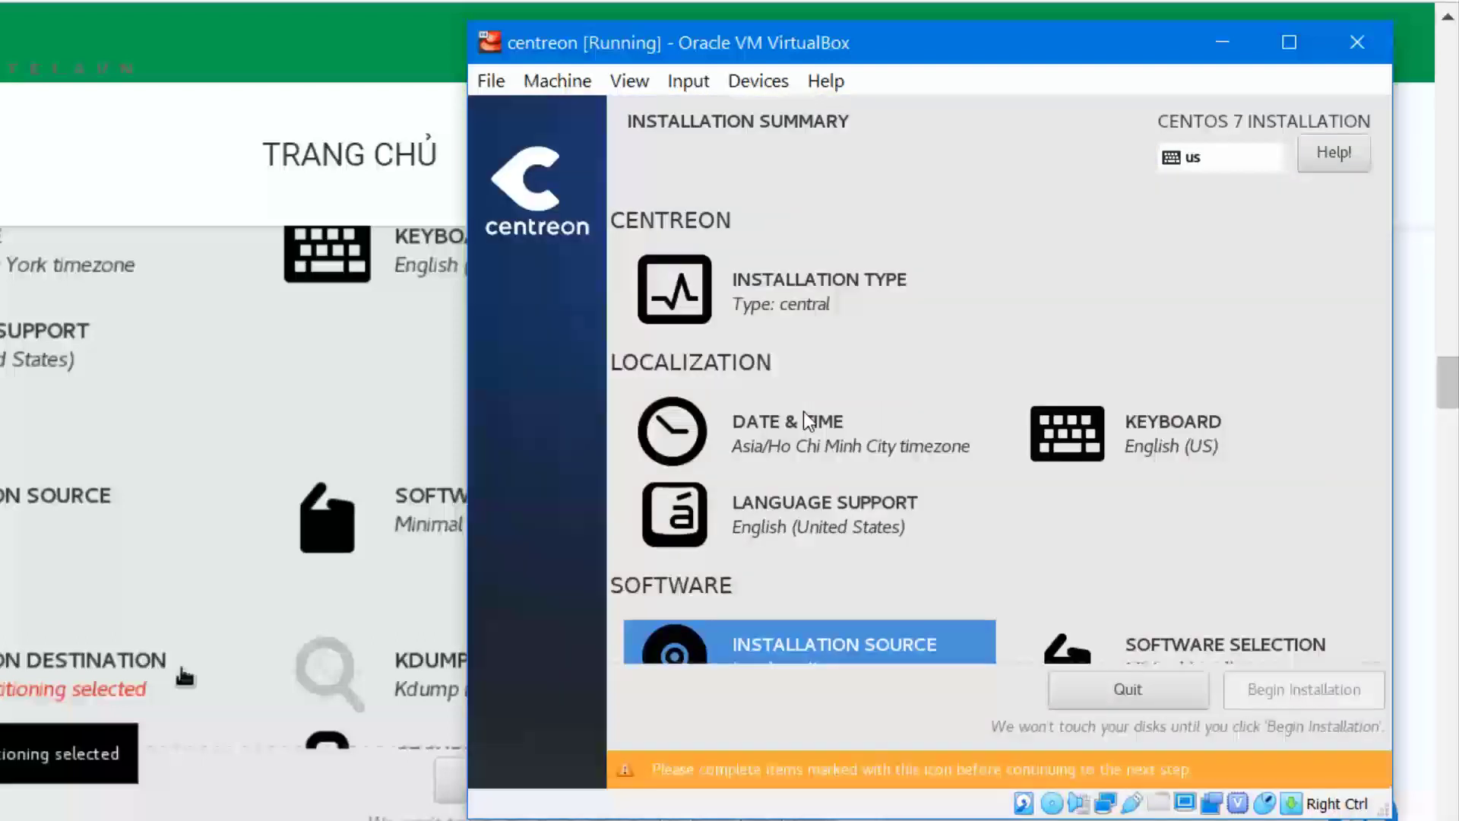
{"action": "key", "text": "Right"}
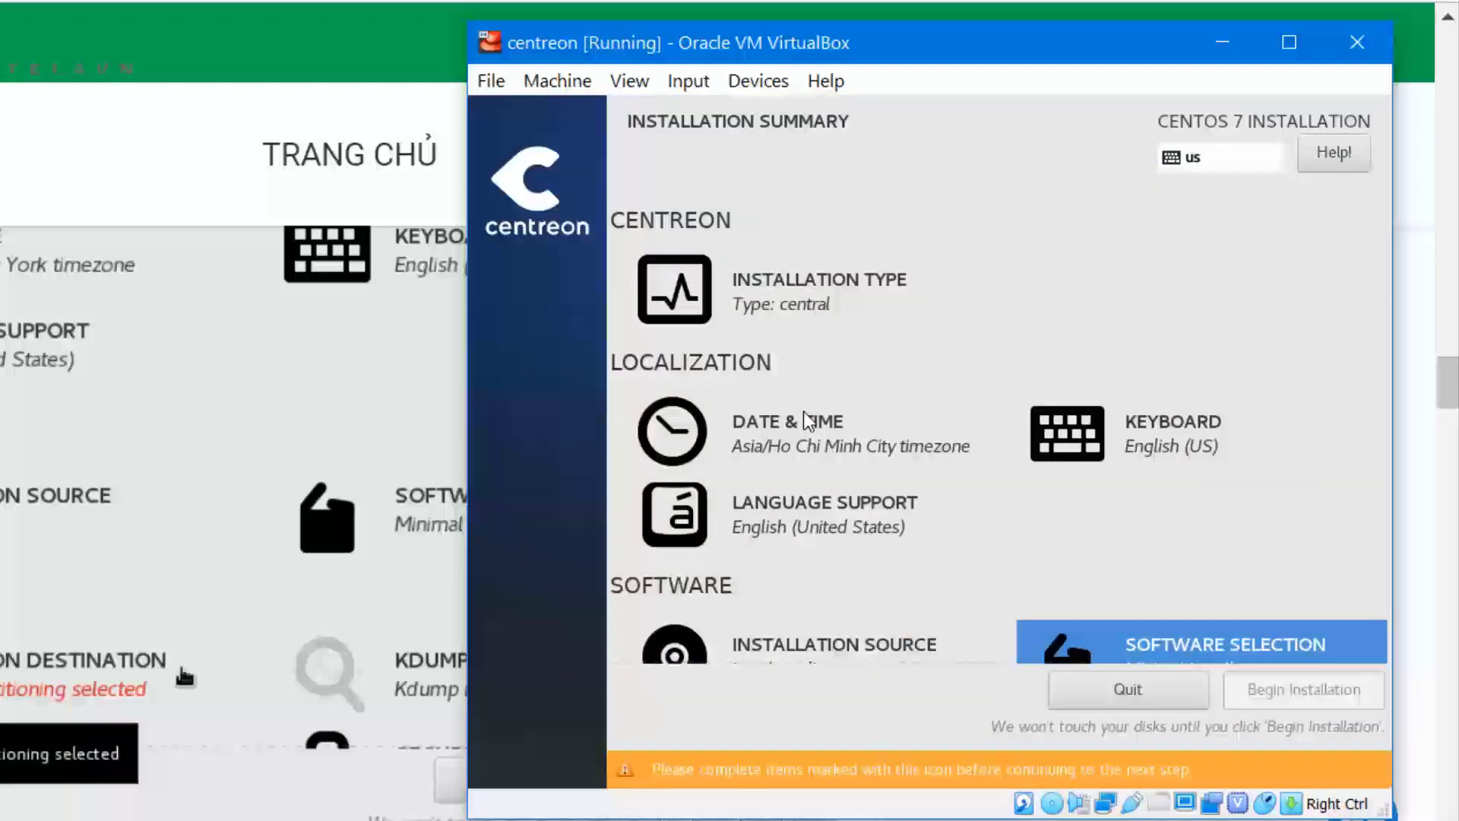
{"action": "key", "text": "Left"}
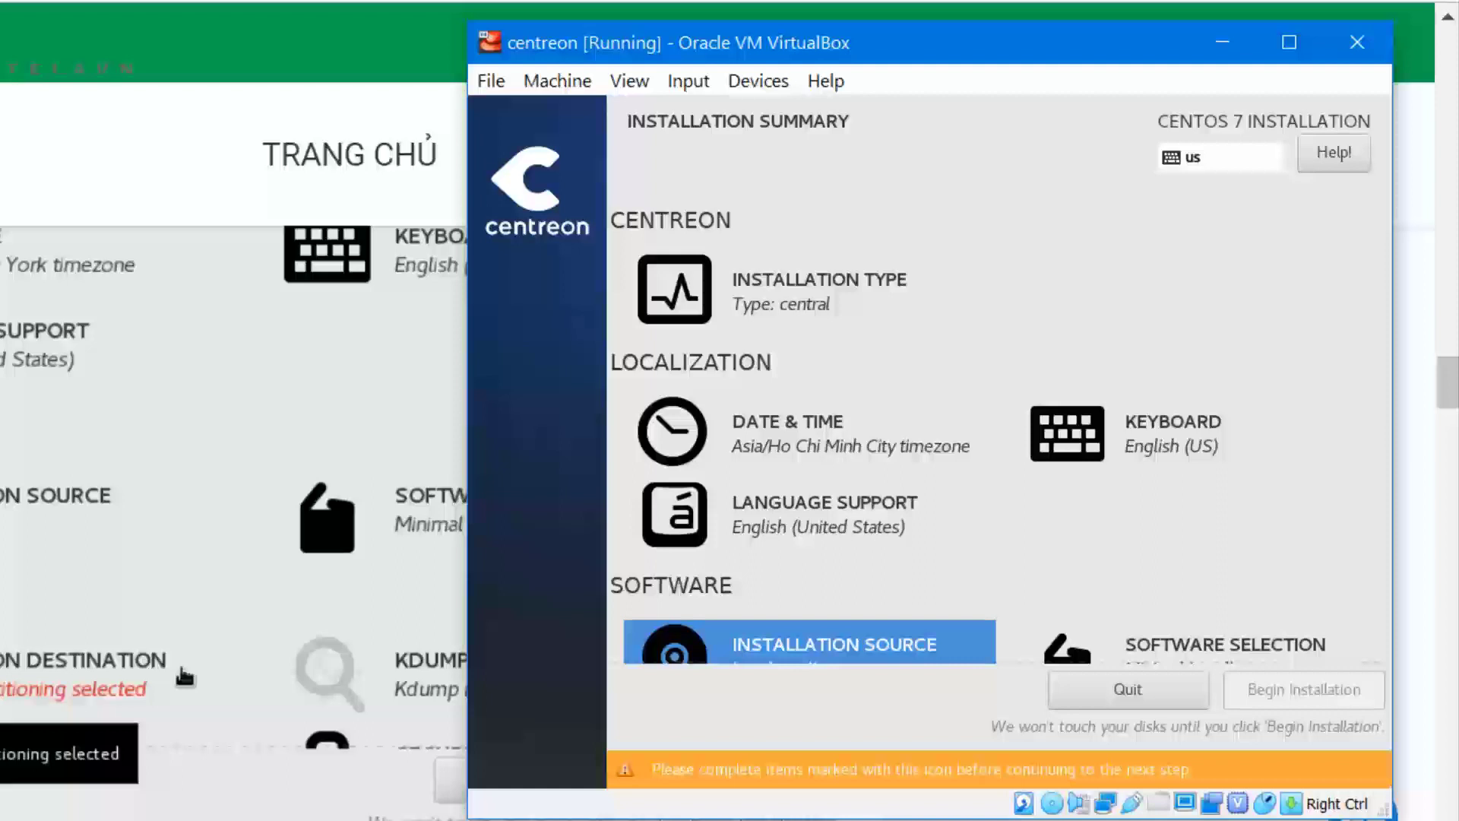
{"action": "scroll", "coordinate": [185, 676], "scroll_direction": "down", "scroll_amount": 10}
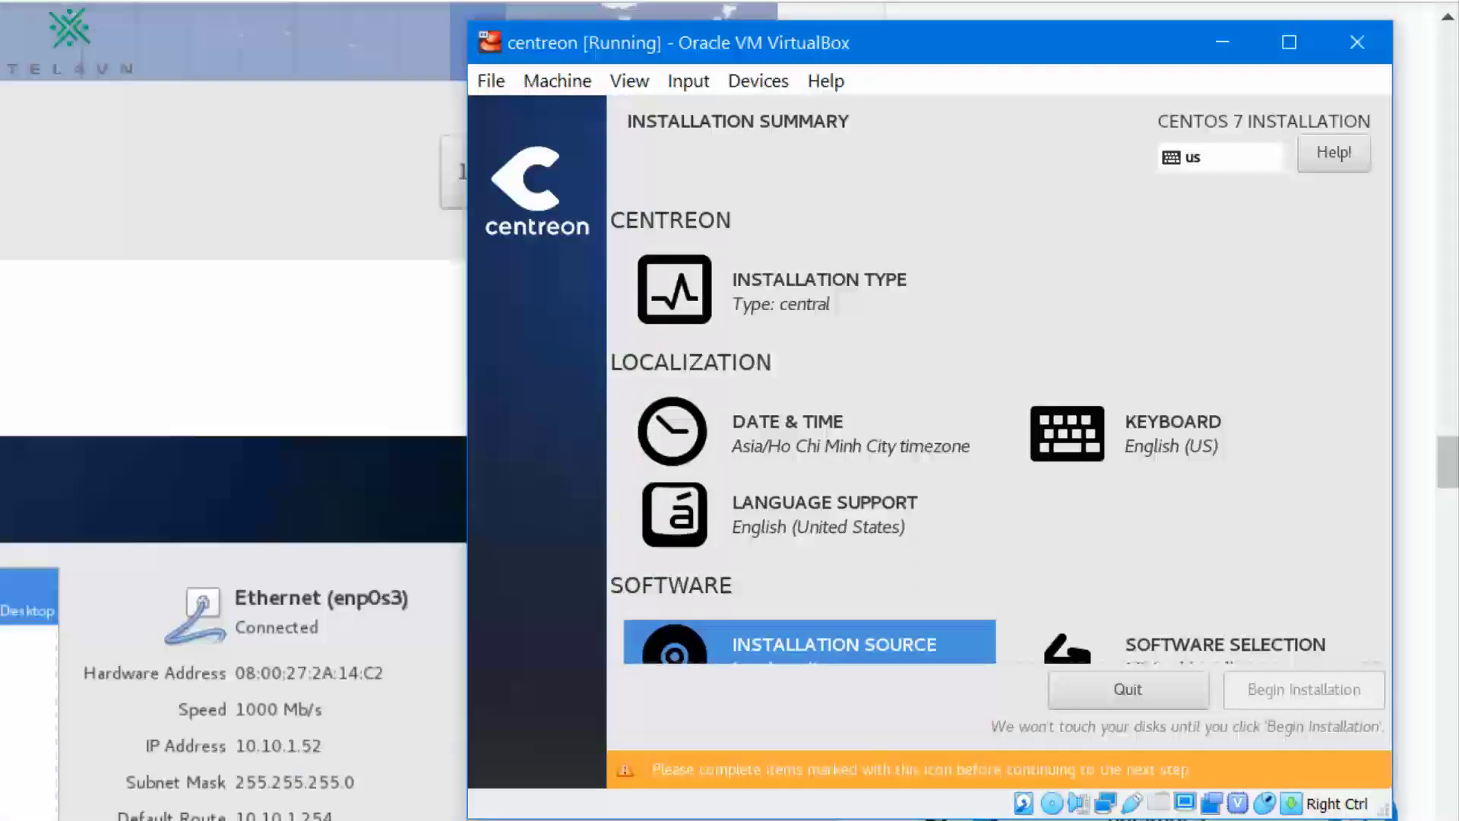
{"action": "scroll", "coordinate": [228, 438], "scroll_direction": "down", "scroll_amount": 4}
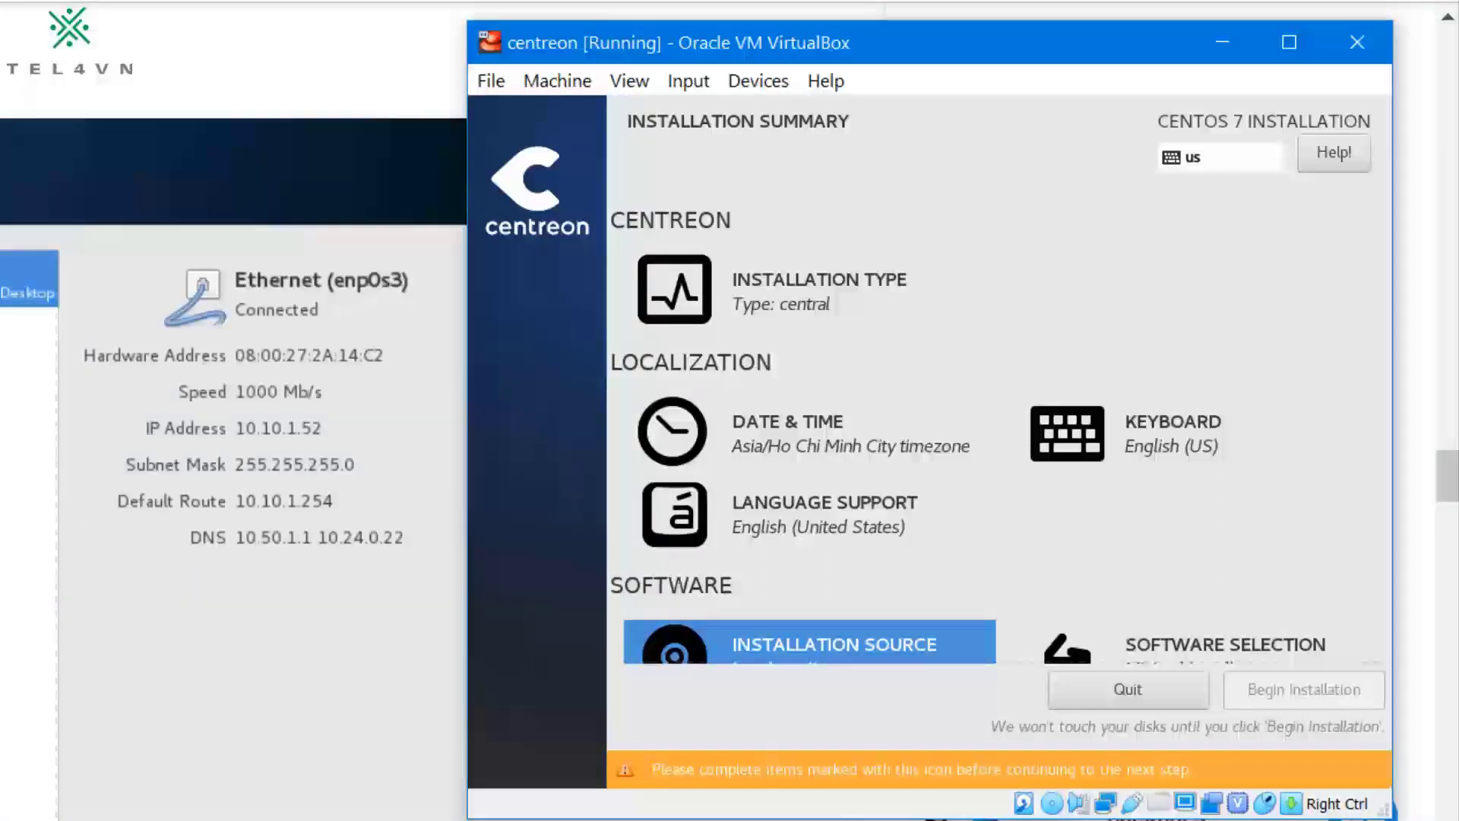
{"action": "scroll", "coordinate": [228, 438], "scroll_direction": "down", "scroll_amount": 6}
{"action": "scroll", "coordinate": [228, 438], "scroll_direction": "down", "scroll_amount": 3}
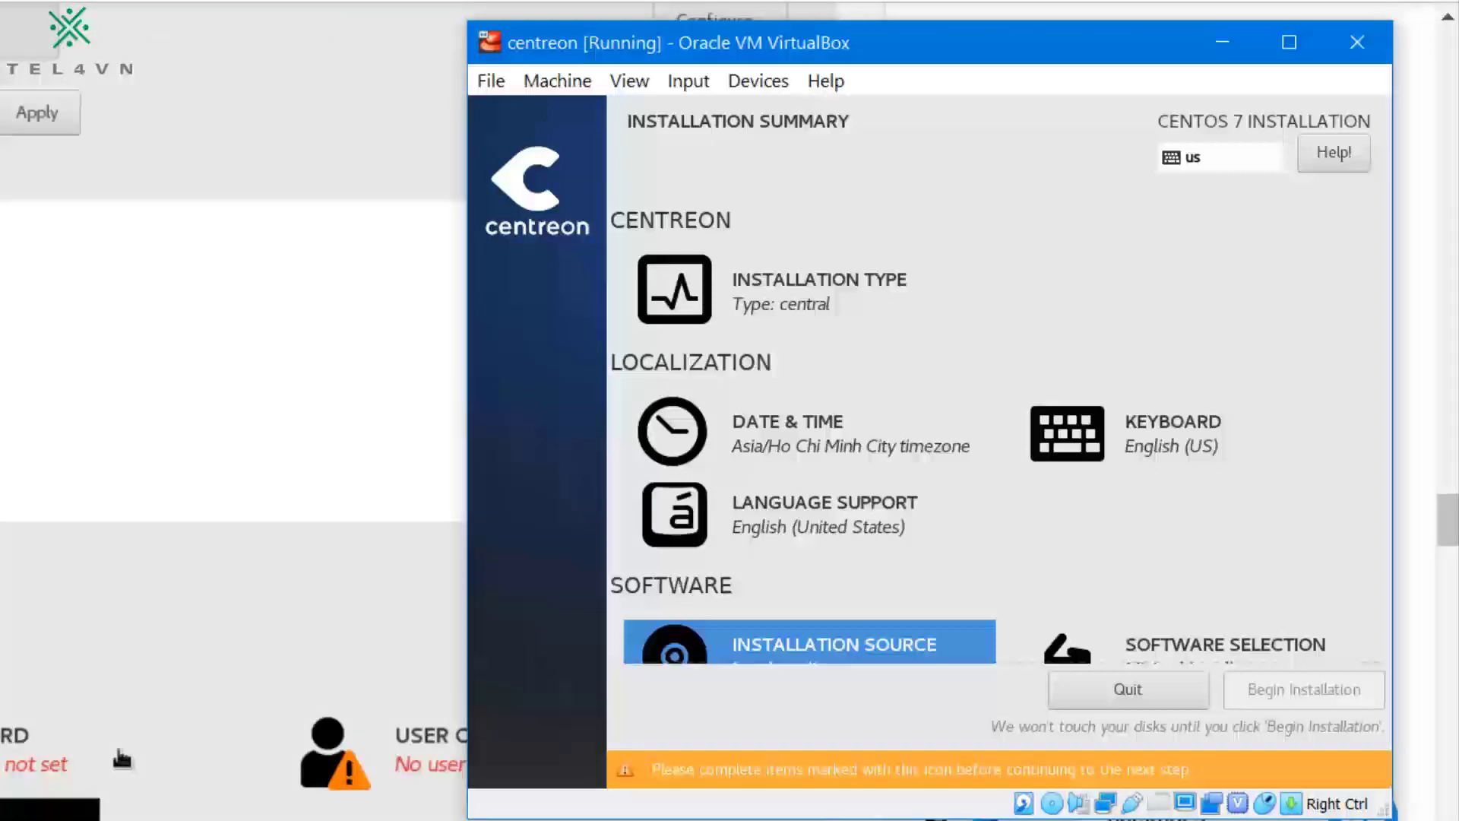
{"action": "scroll", "coordinate": [228, 438], "scroll_direction": "up", "scroll_amount": 8}
{"action": "key", "text": "Down"}
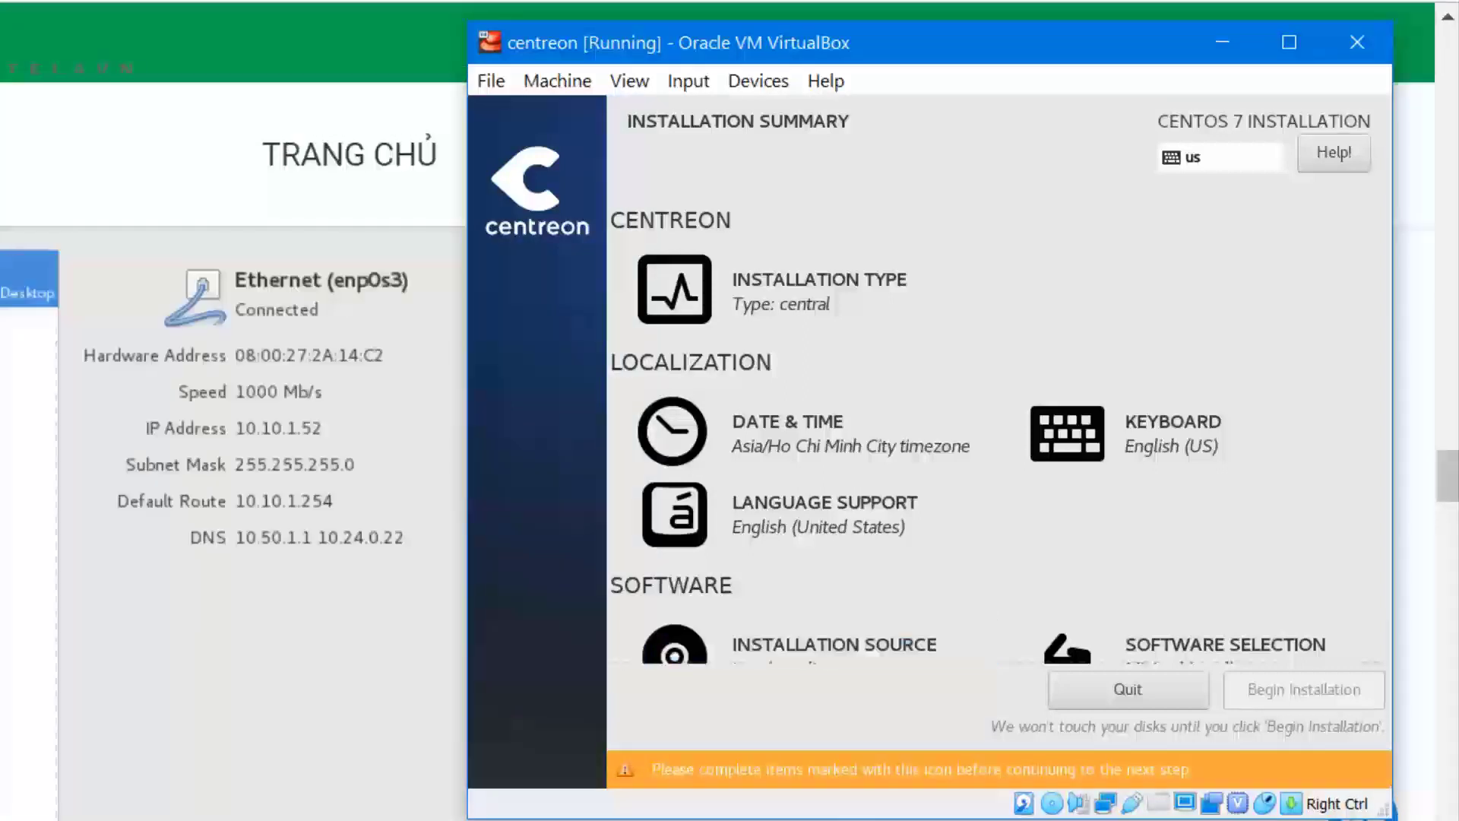
{"action": "key", "text": "Return"}
Step: Accept the default installation destination and switch on the Ethernet (enp0s3) connection
{"action": "left_click", "coordinate": [526, 153]}
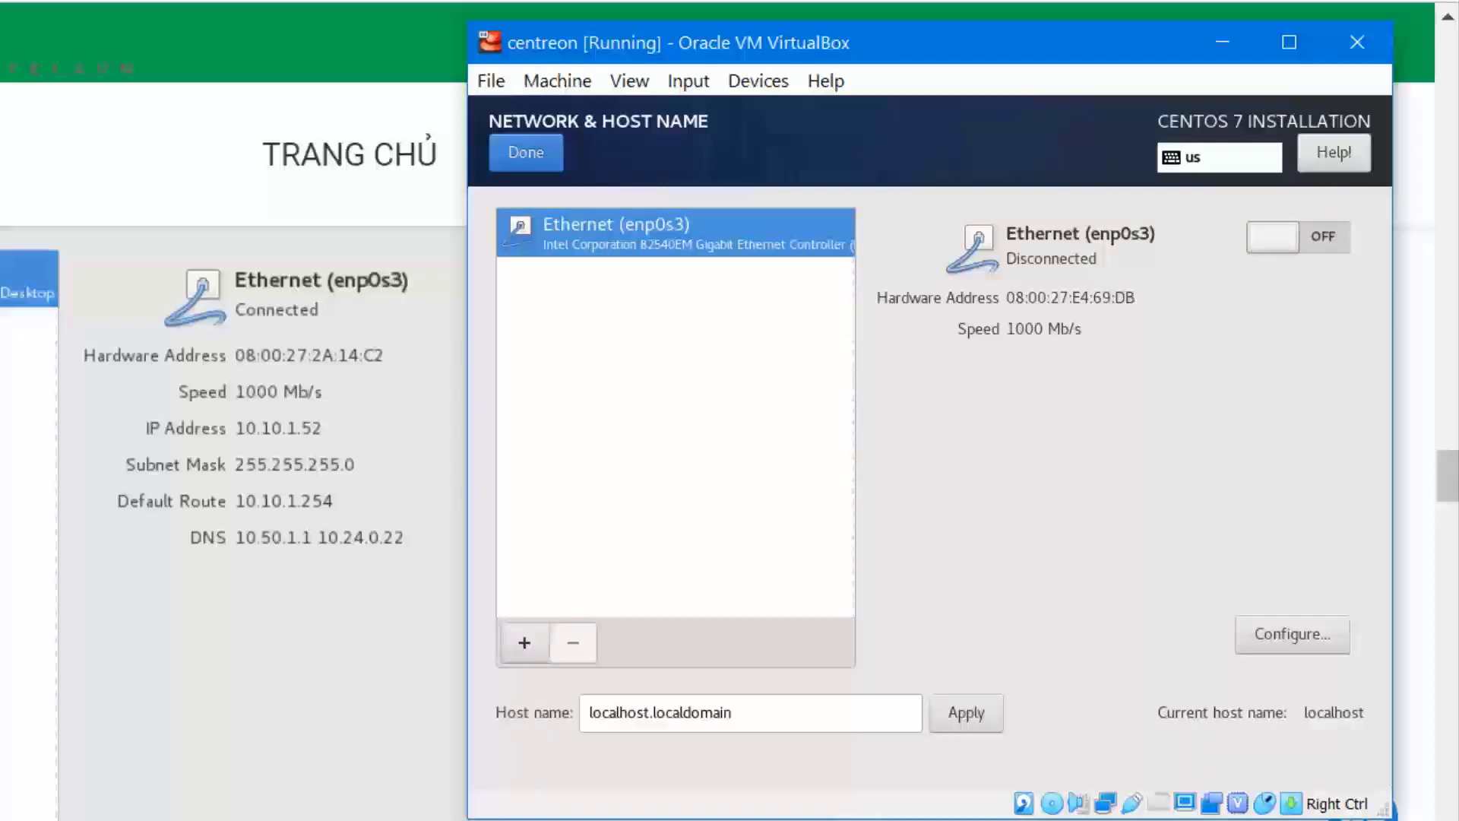
{"action": "left_click", "coordinate": [1299, 237]}
{"action": "key", "text": "alt"}
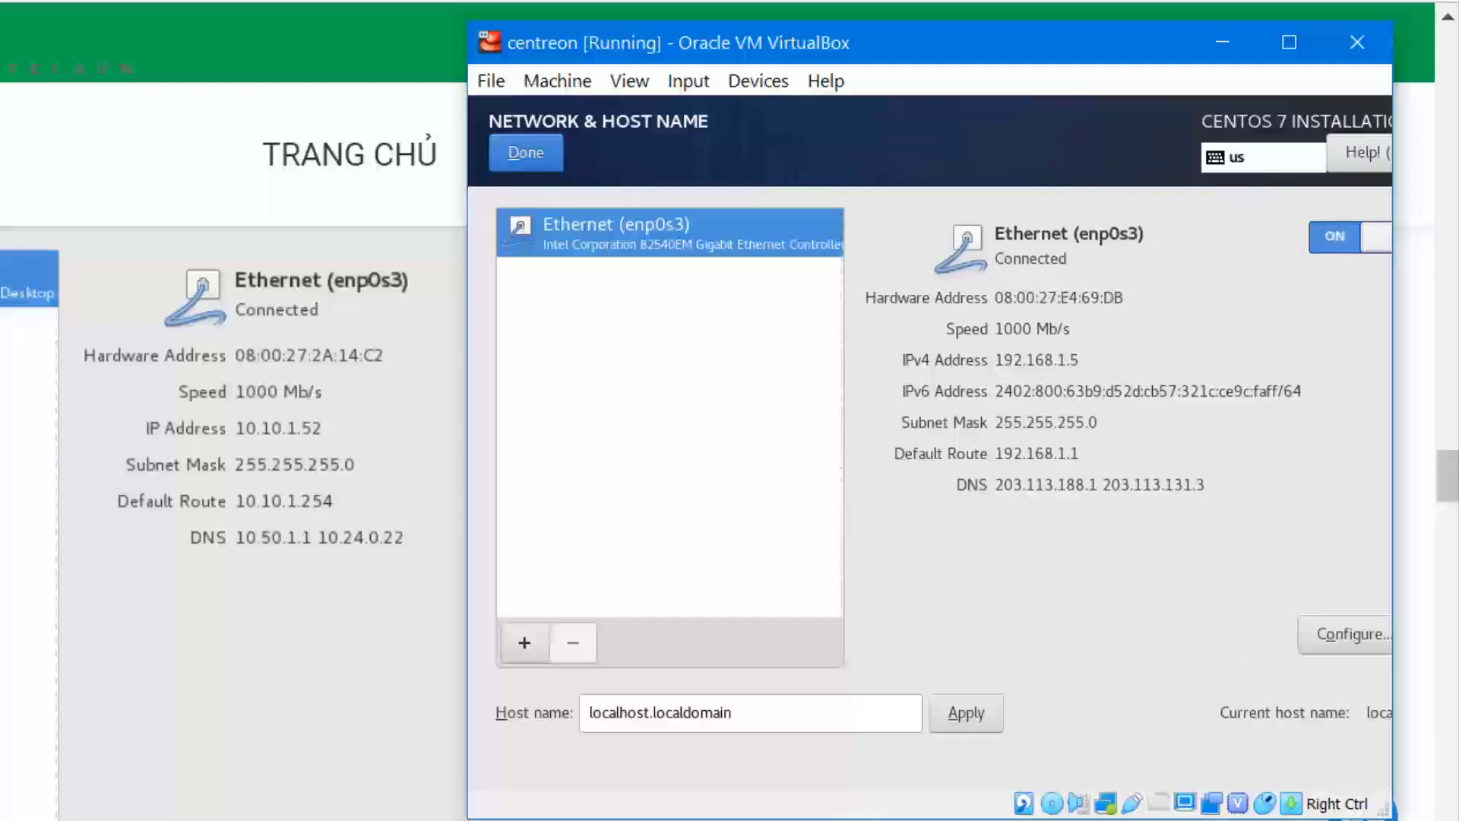
{"action": "key", "text": "alt+d"}
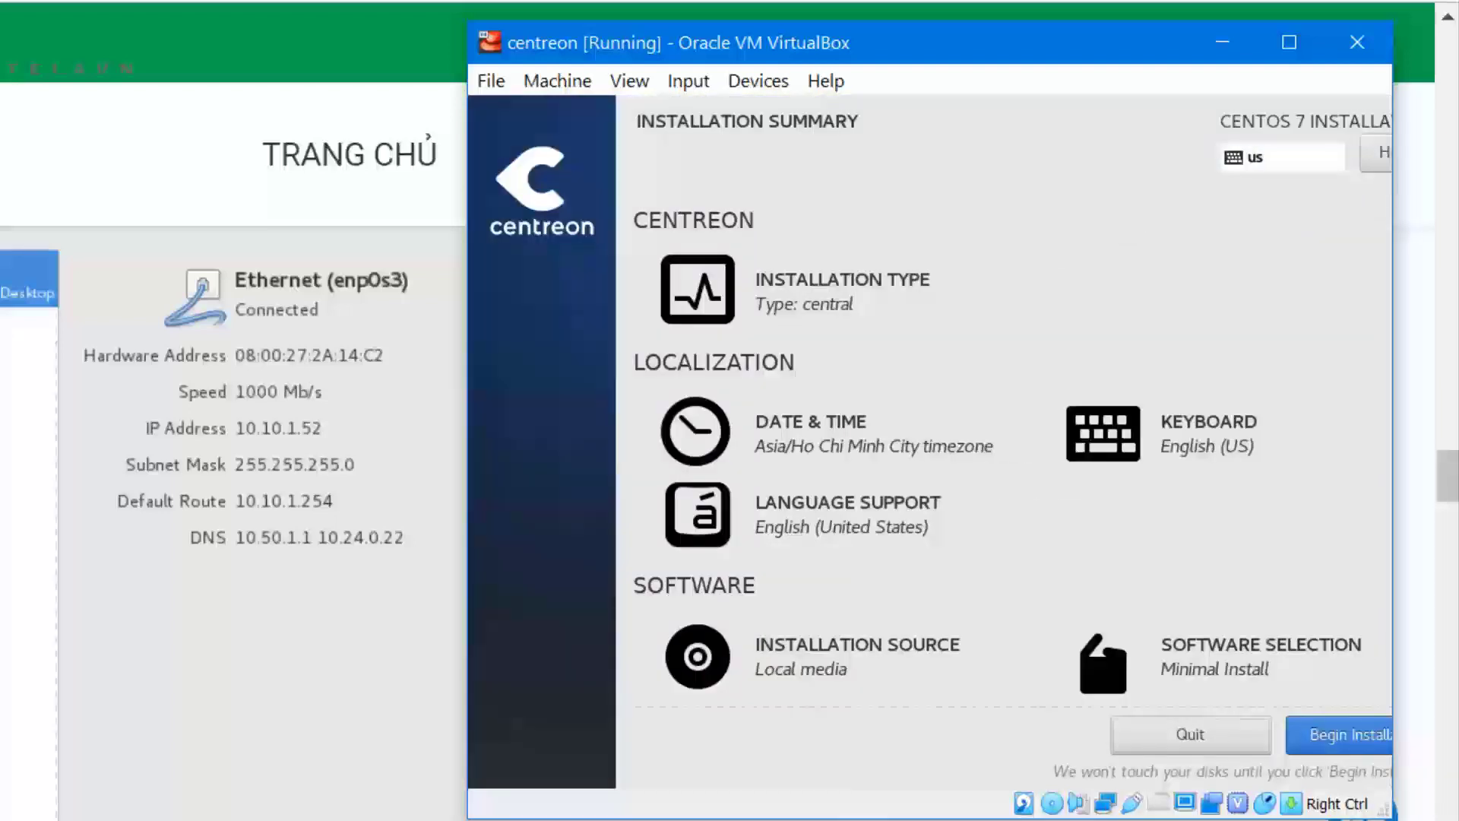
Step: Begin the installation, then enter and confirm the root password
{"action": "key", "text": "alt+b"}
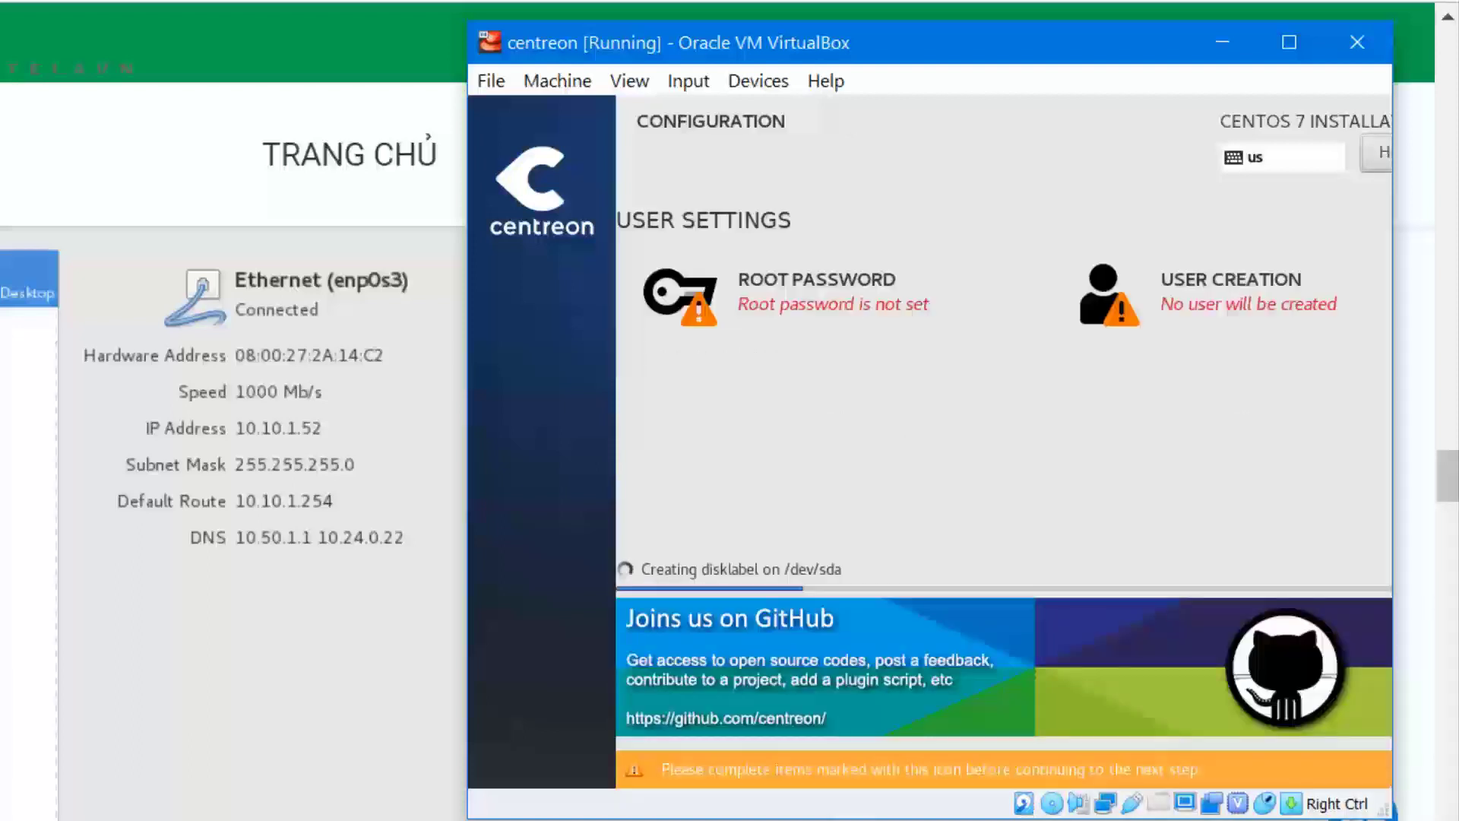
{"action": "left_click", "coordinate": [790, 294]}
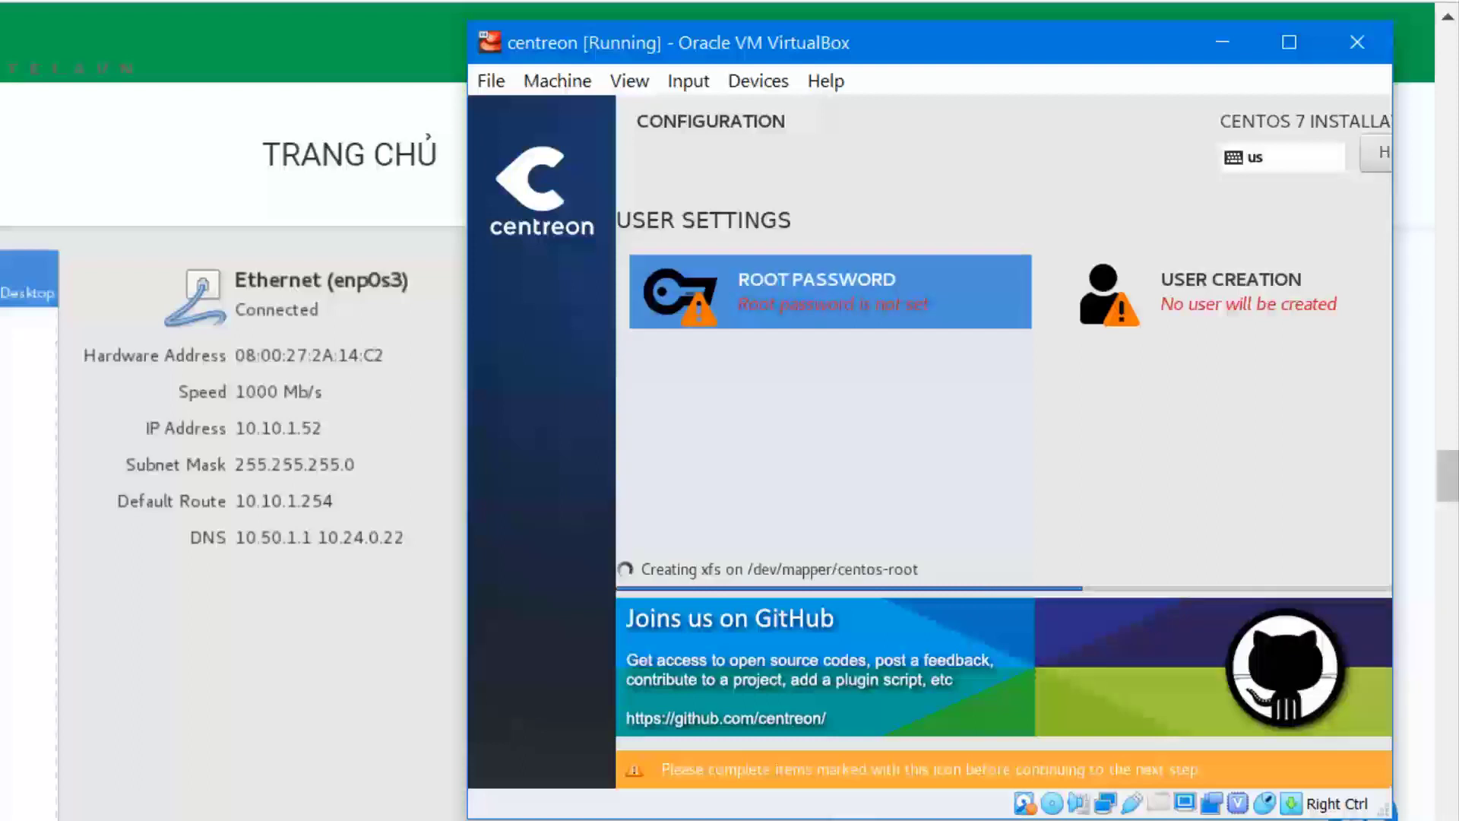
{"action": "type", "text": "•••••"}
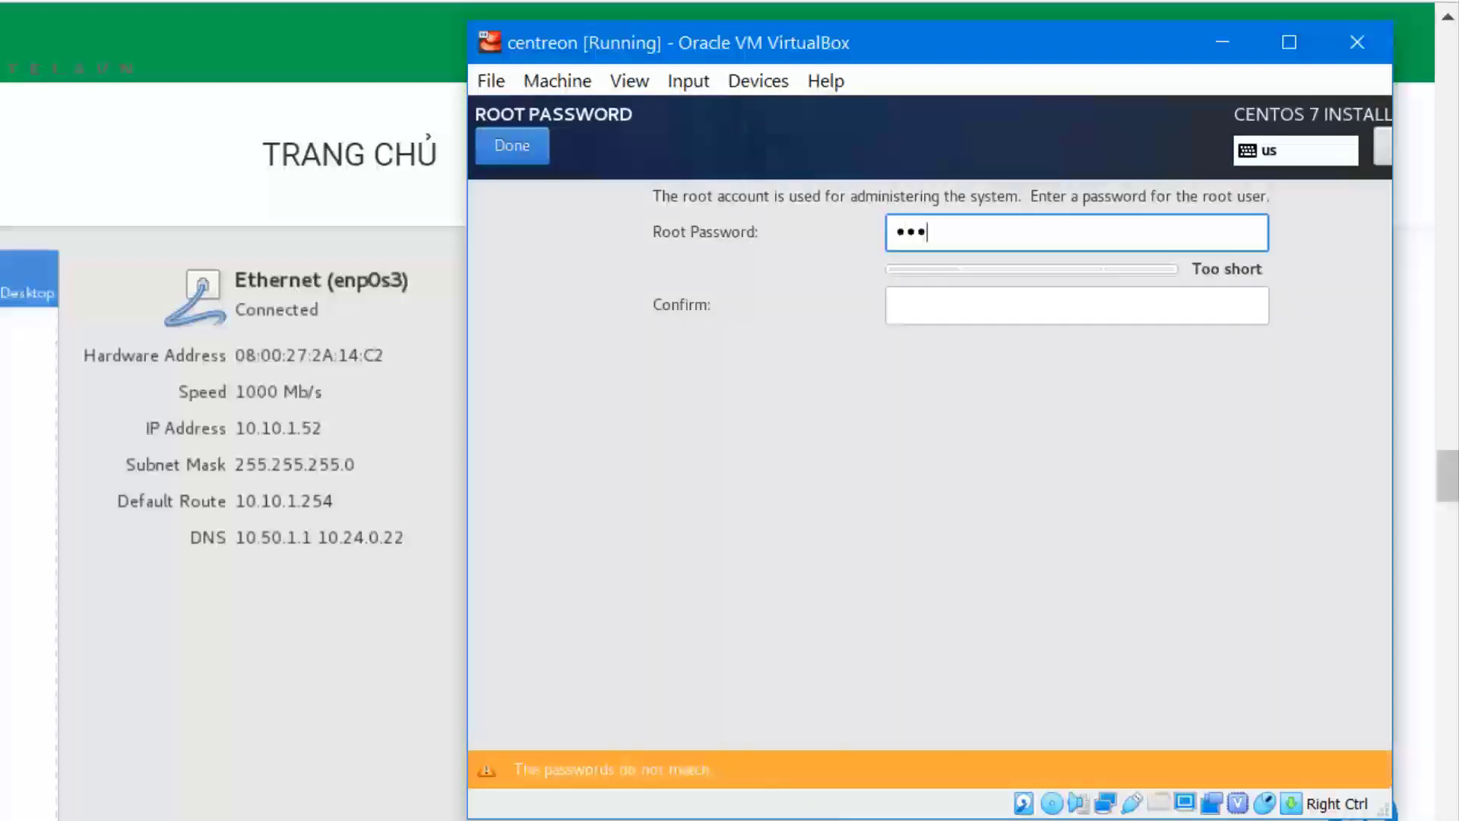
{"action": "type", "text": "•••"}
{"action": "key", "text": "BackSpace"}
{"action": "key", "text": "BackSpace"}
{"action": "key", "text": "BackSpace"}
{"action": "key", "text": "BackSpace"}
{"action": "key", "text": "BackSpace"}
{"action": "key", "text": "BackSpace"}
{"action": "key", "text": "BackSpace"}
{"action": "key", "text": "BackSpace"}
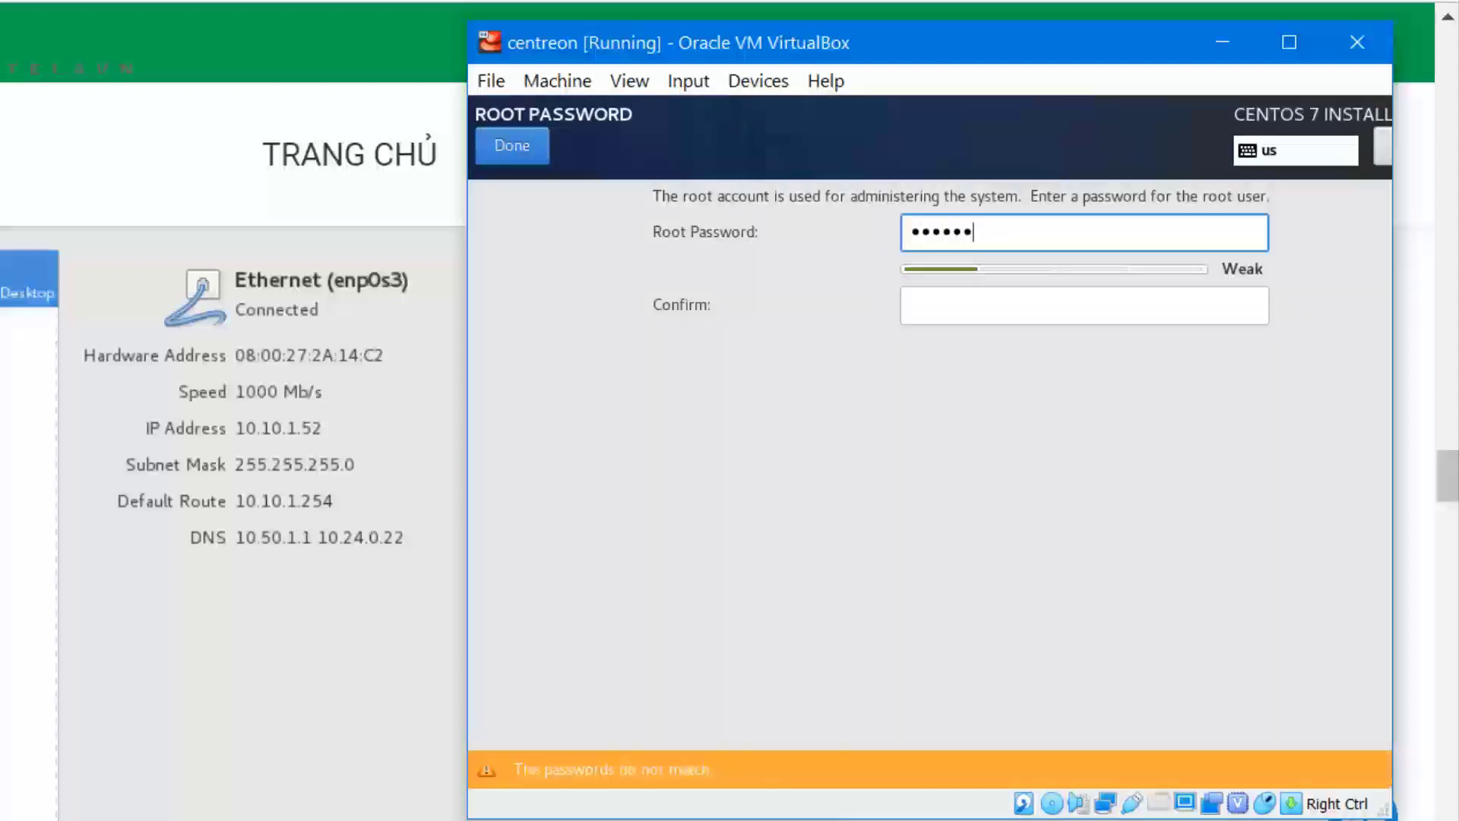
{"action": "type", "text": "•••••••"}
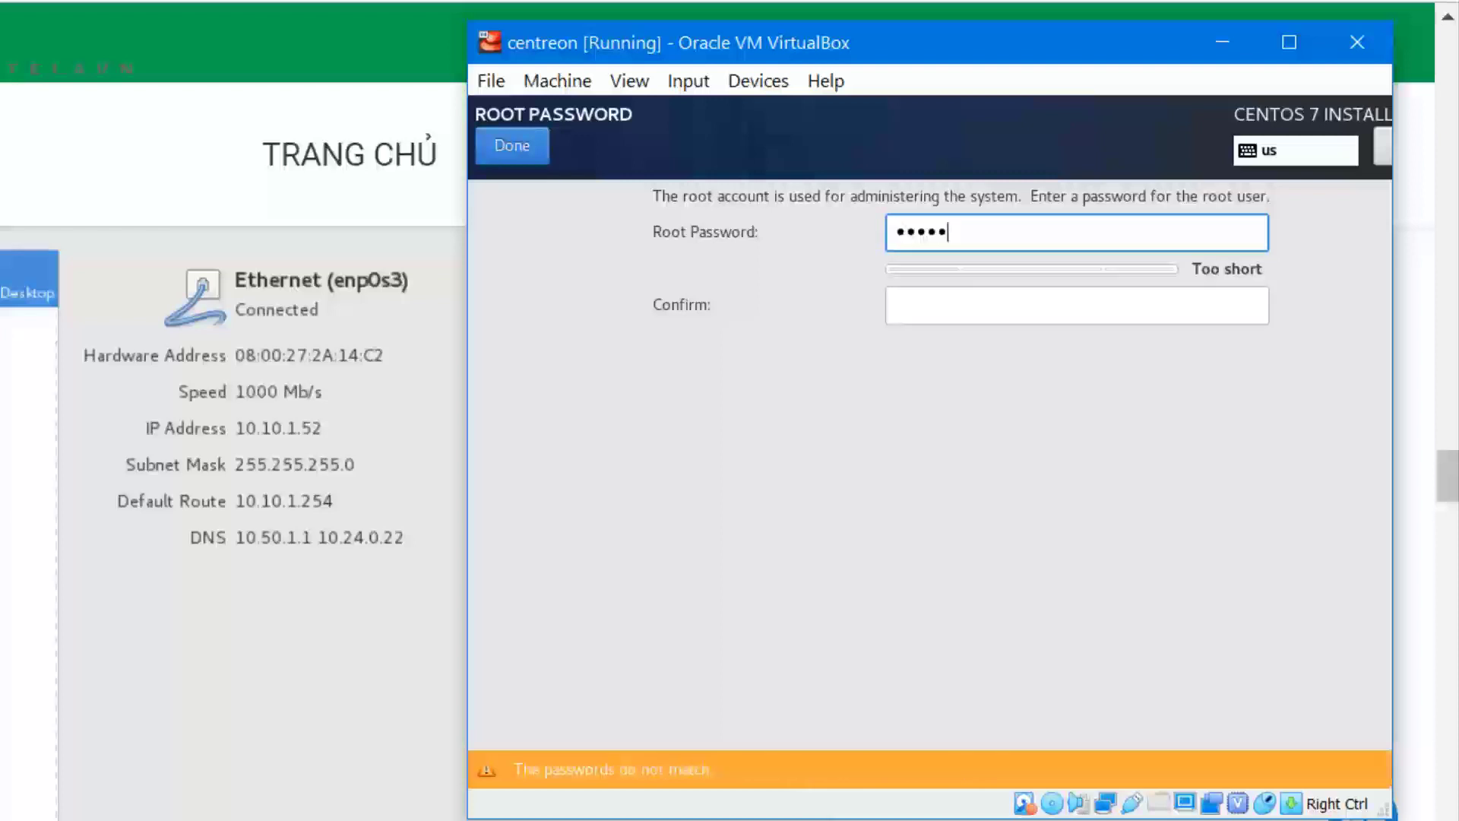
{"action": "key", "text": "Tab"}
{"action": "type", "text": "•••••••"}
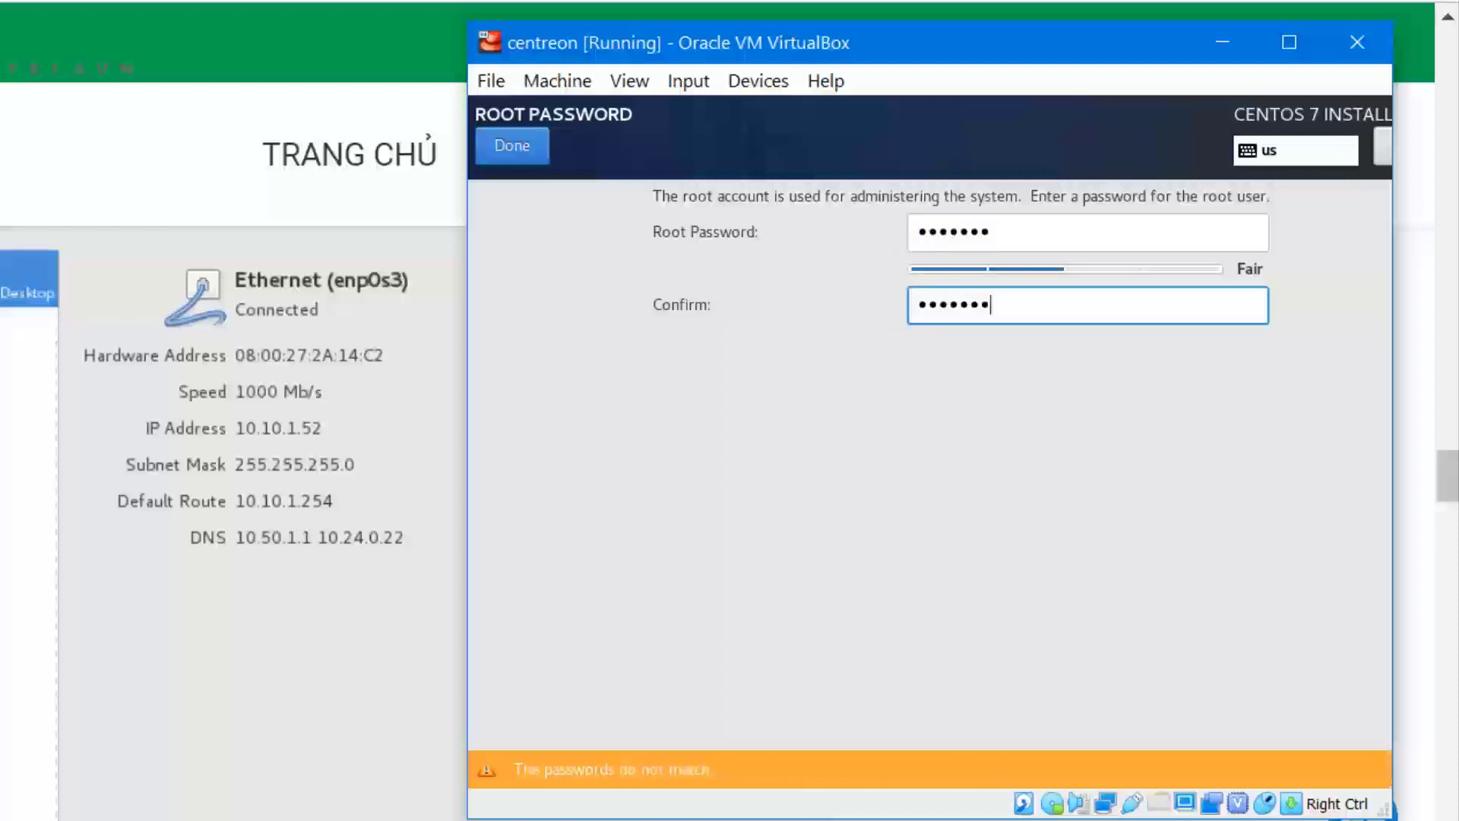
{"action": "key", "text": "BackSpace"}
{"action": "key", "text": "BackSpace"}
{"action": "key", "text": "BackSpace"}
{"action": "key", "text": "BackSpace"}
{"action": "key", "text": "BackSpace"}
{"action": "key", "text": "BackSpace"}
{"action": "key", "text": "BackSpace"}
{"action": "type", "text": "•••••••"}
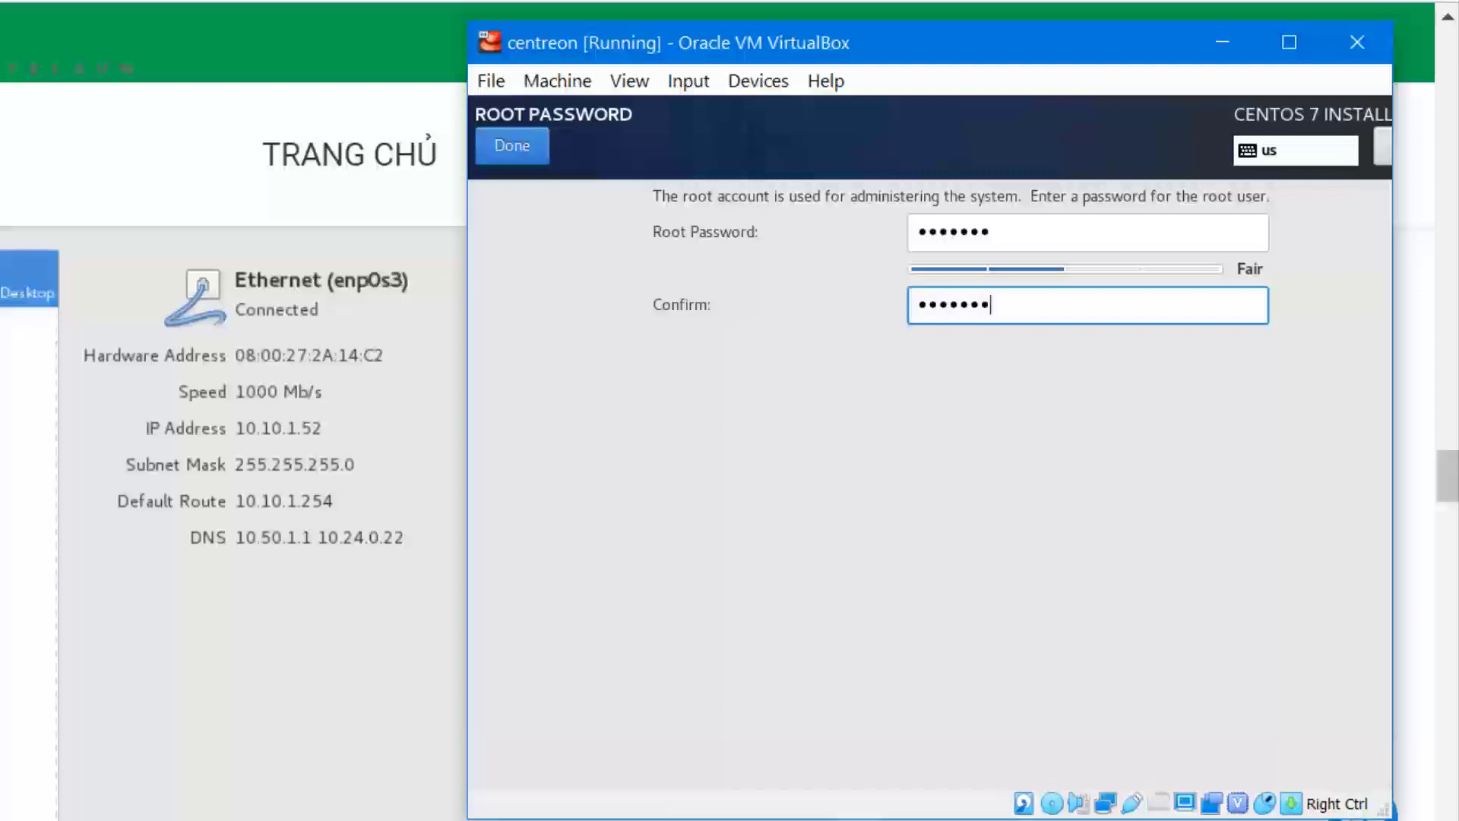
{"action": "key", "text": "Return"}
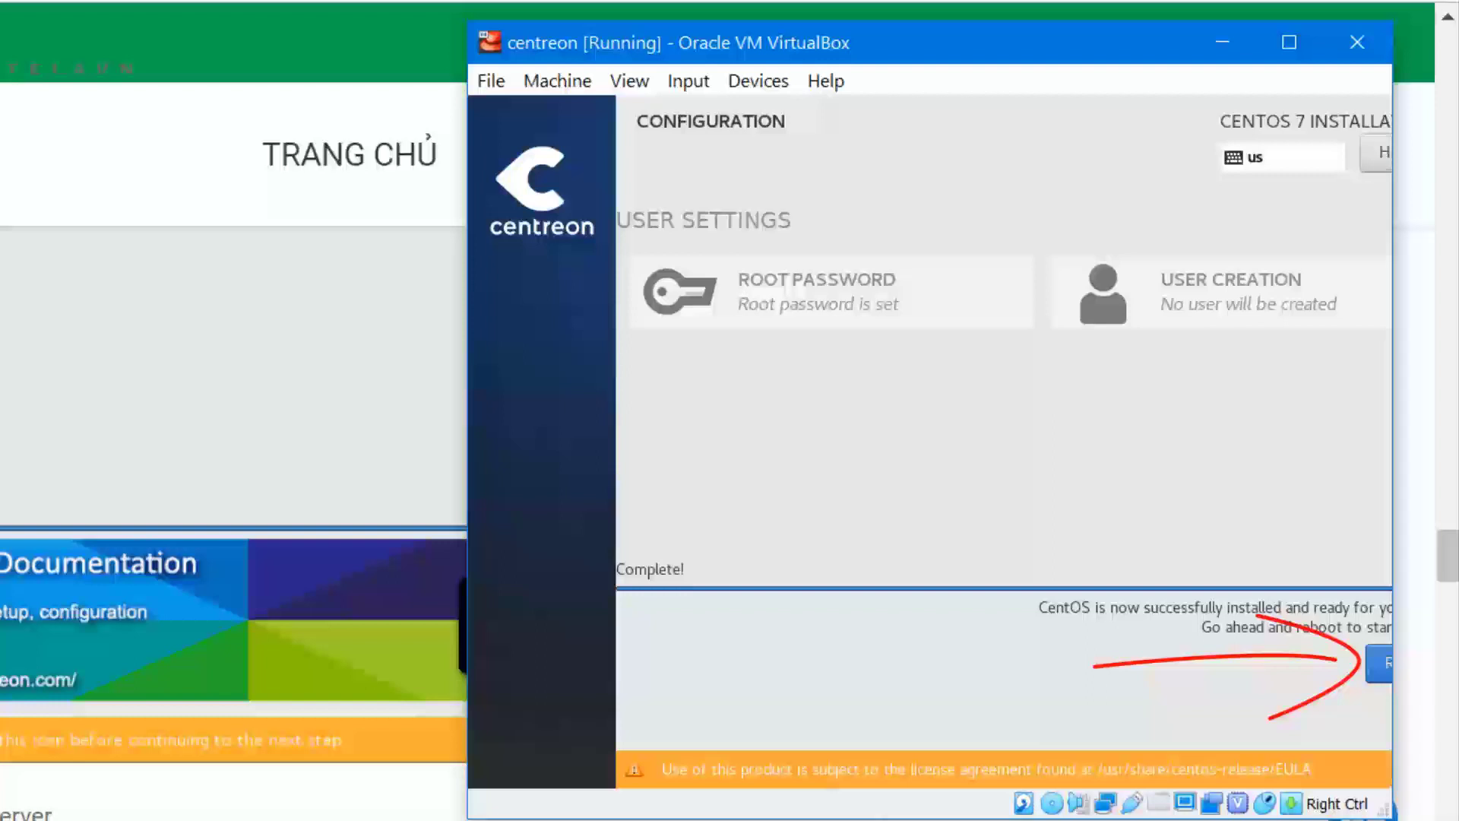
Step: Reboot the new CentOS server and log in as root at the VM console
{"action": "left_click", "coordinate": [1379, 662]}
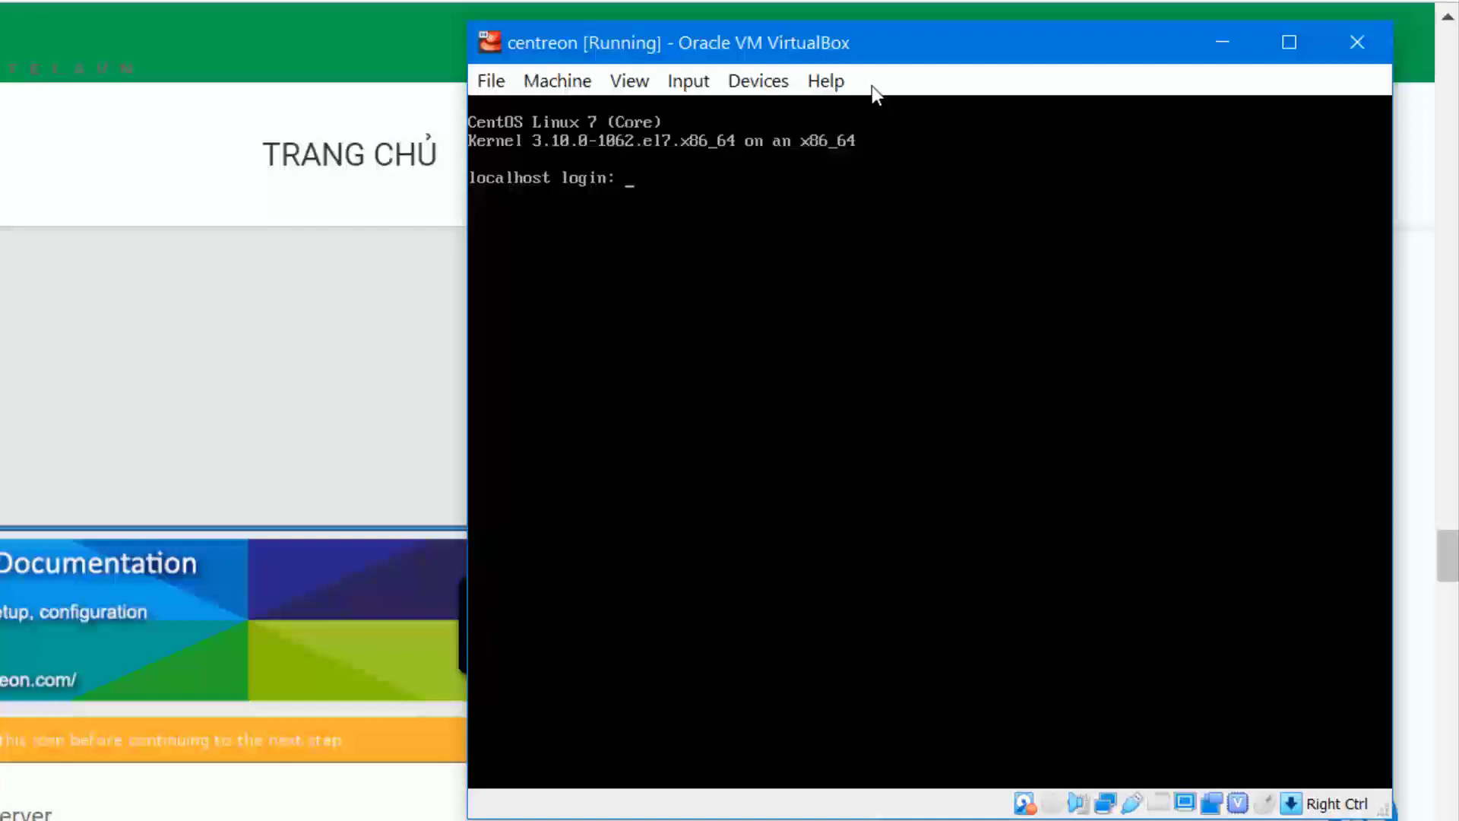
{"action": "type", "text": "root"}
{"action": "key", "text": "Return"}
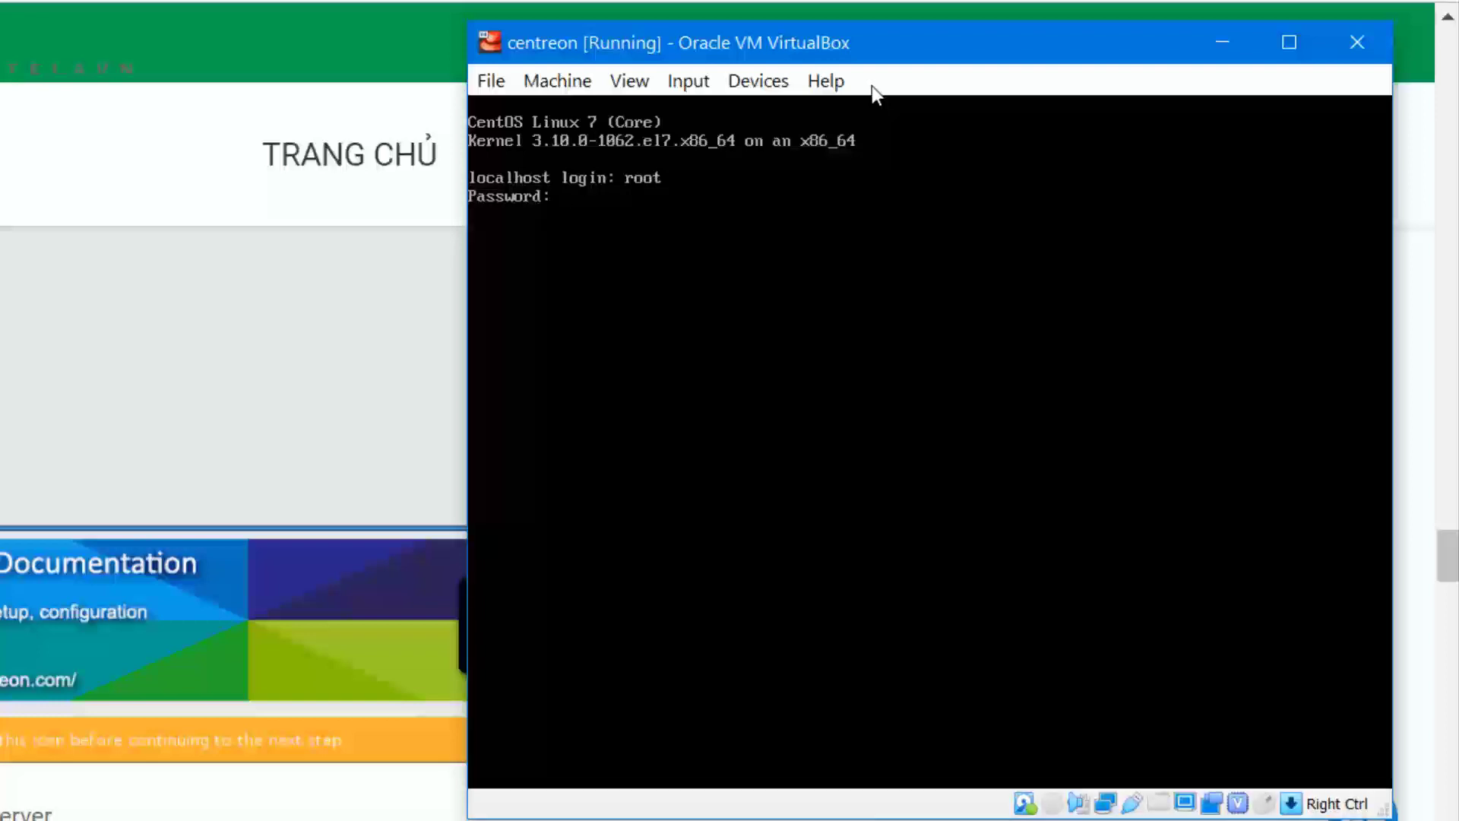
{"action": "key", "text": "Return"}
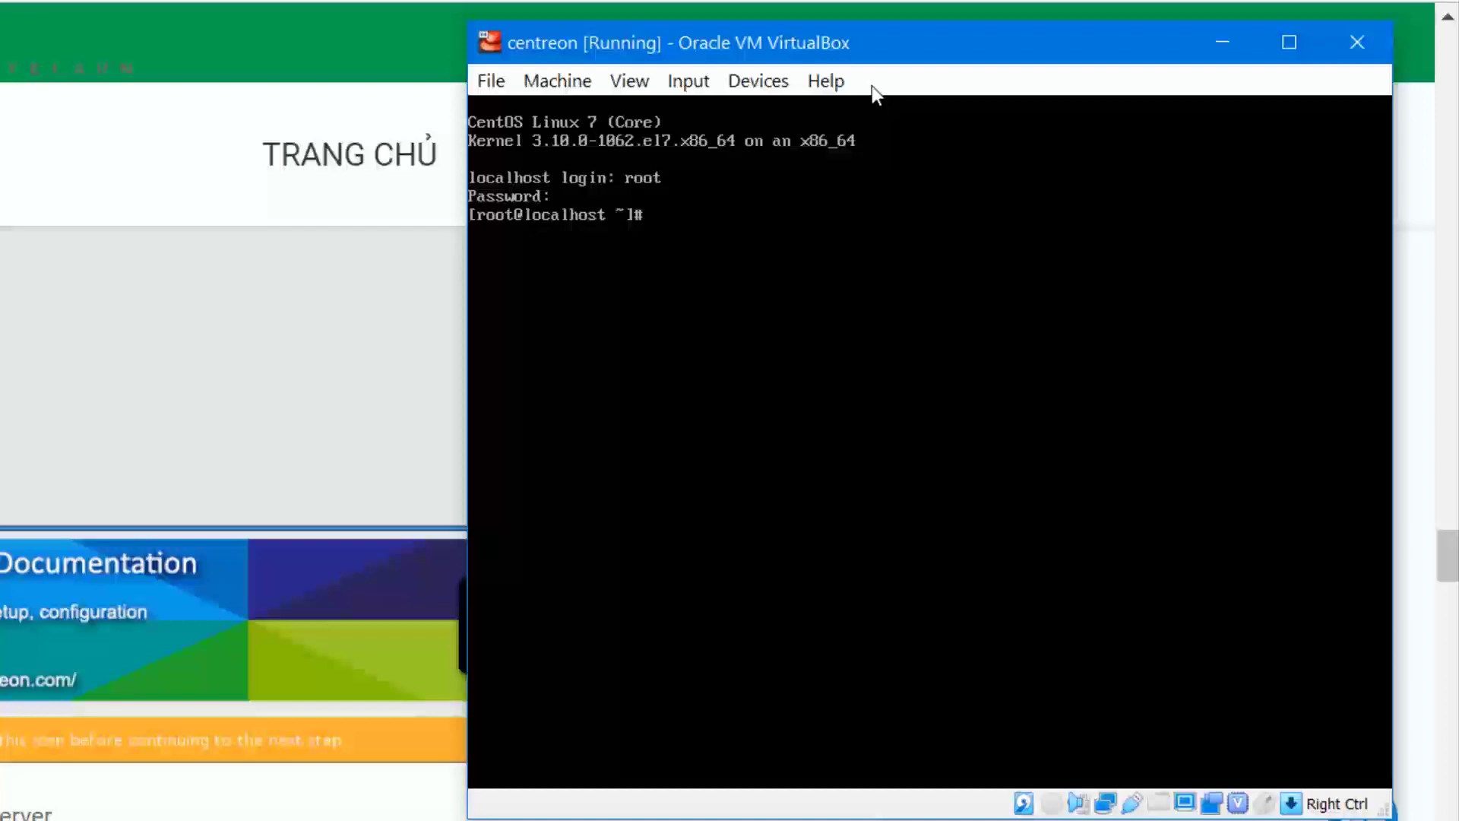
{"action": "scroll", "coordinate": [7, 505], "scroll_direction": "down", "scroll_amount": 6}
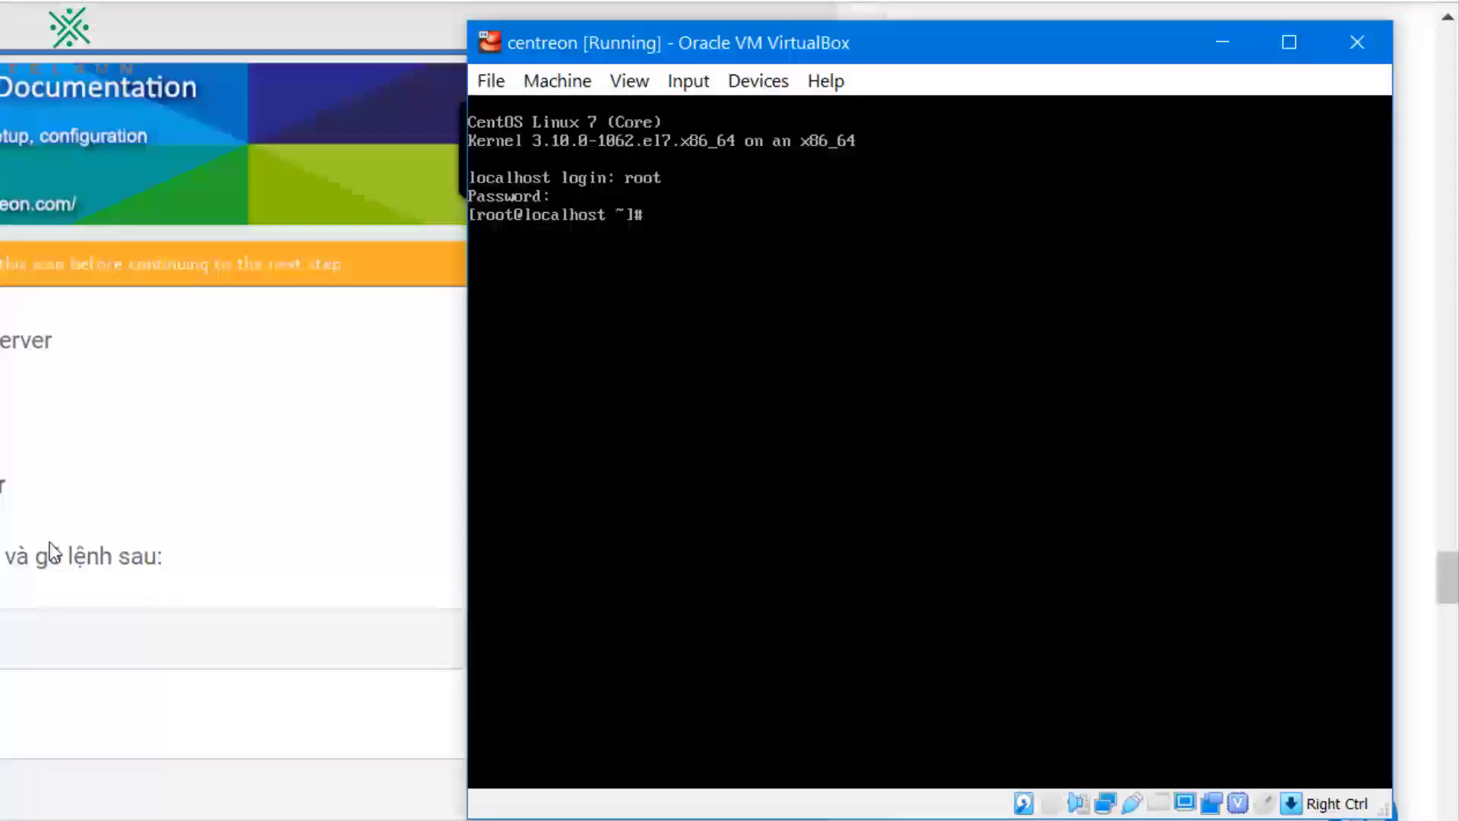
Step: Run yum update -y, then ip a to show enp0s3 at 192.168.1.5/24
{"action": "type", "text": "yum update -y"}
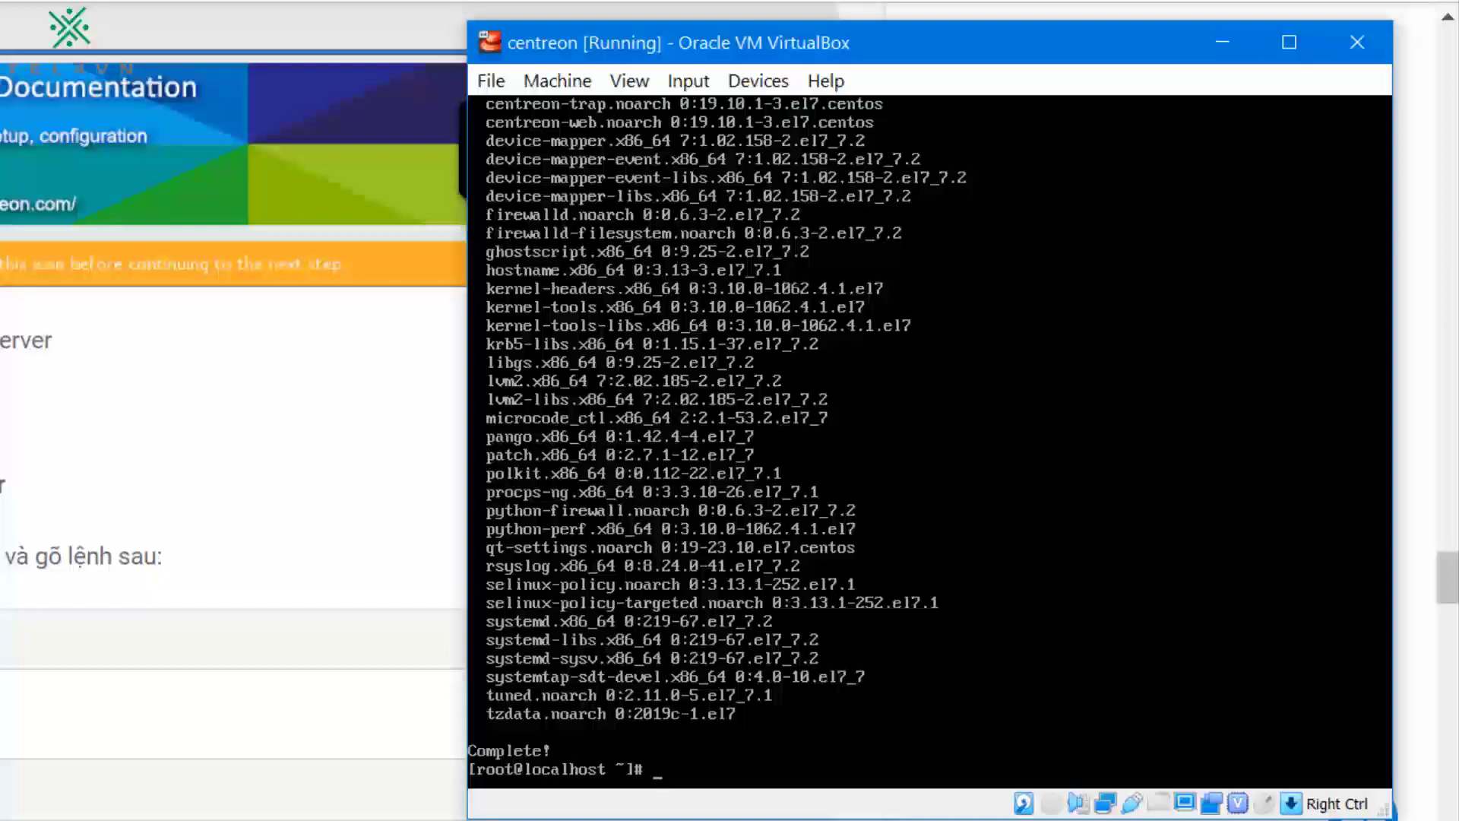
{"action": "type", "text": "ip a"}
{"action": "key", "text": "Return"}
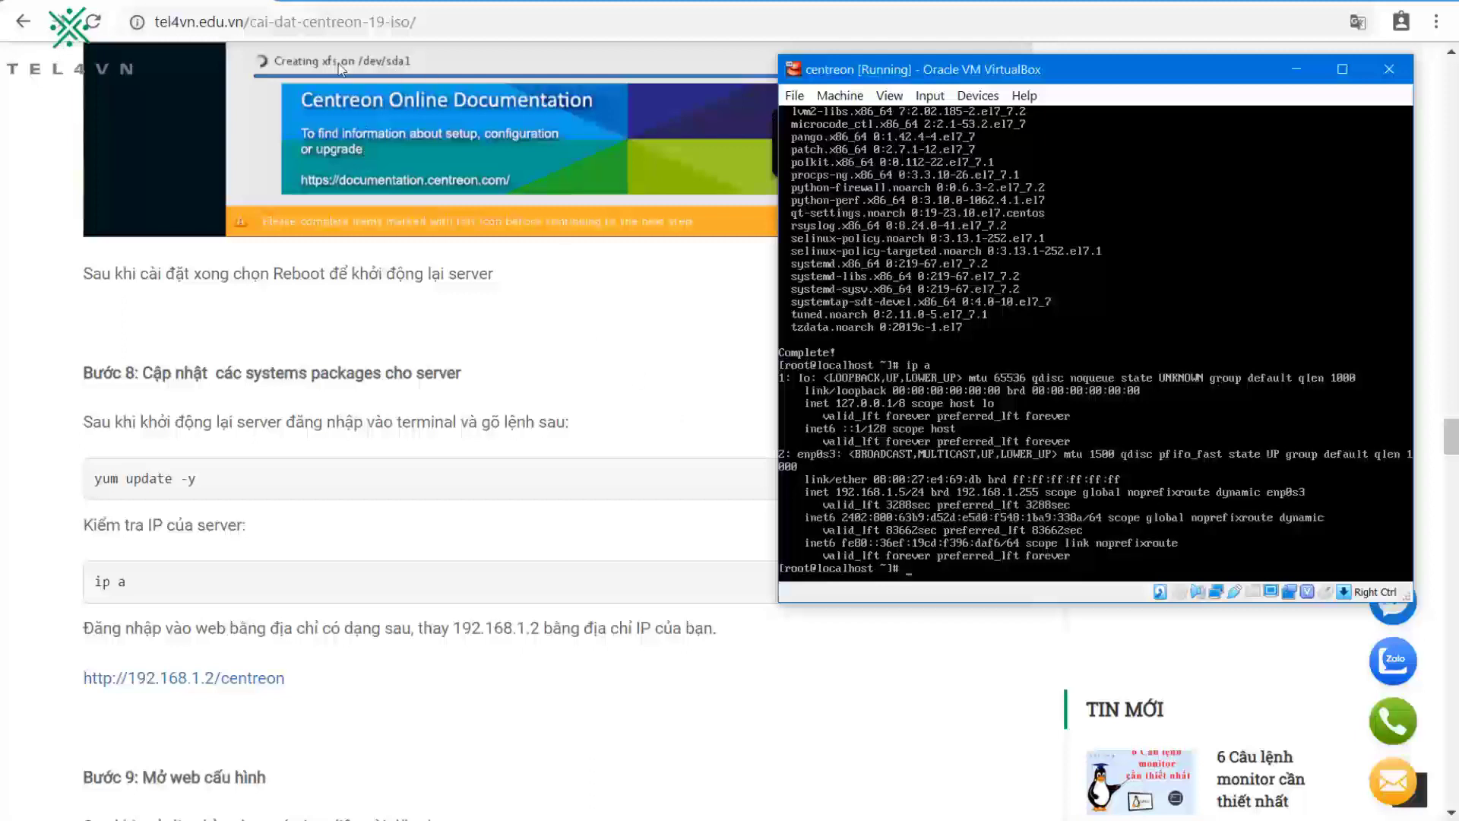
Step: In a new tab, correct the mistyped address to 192.168.1.5 and load the Centreon Setup welcome page
{"action": "left_click", "coordinate": [295, 2]}
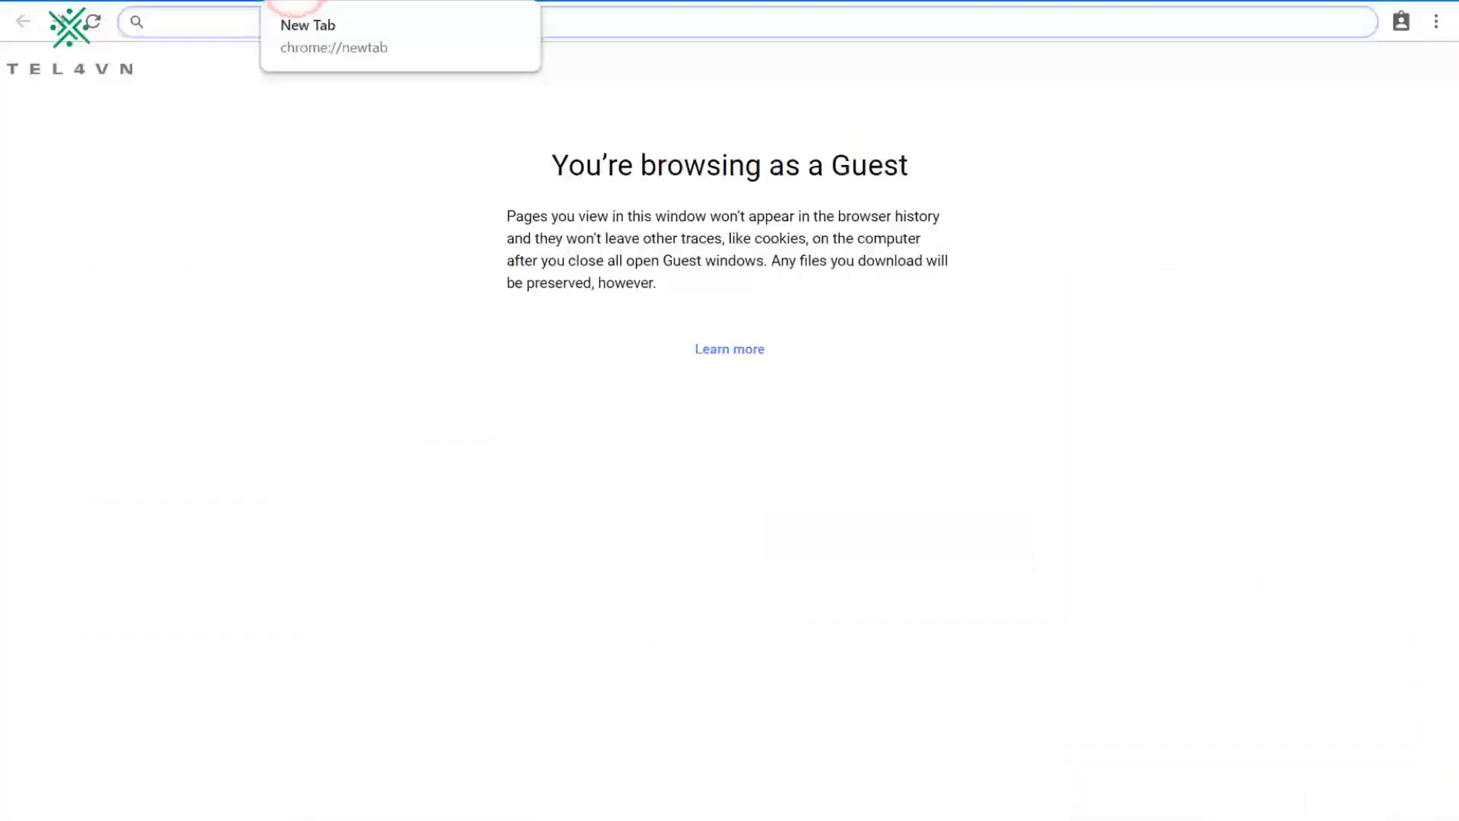
{"action": "type", "text": "192.18"}
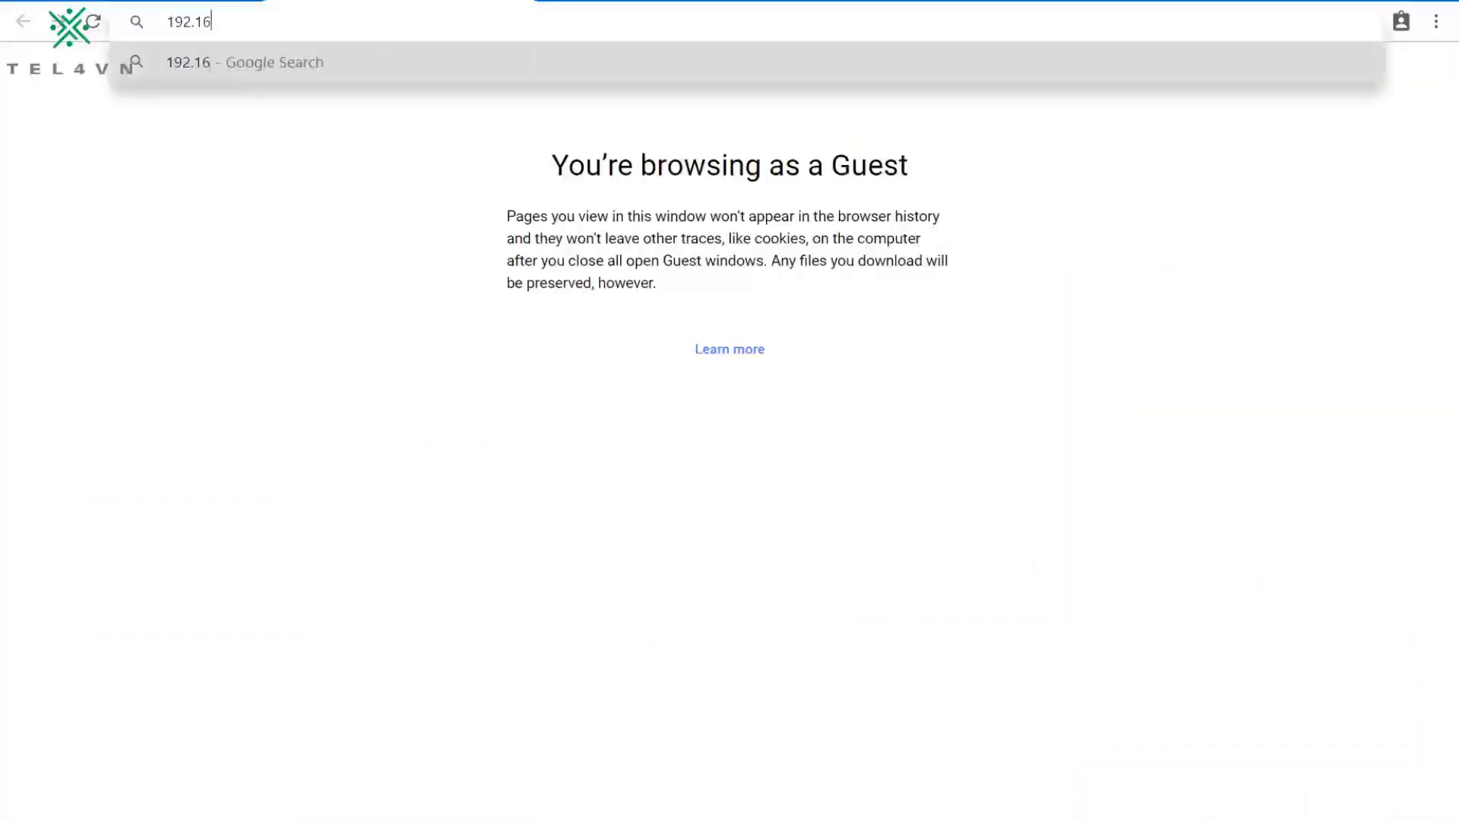
{"action": "type", "text": "8.1.15"}
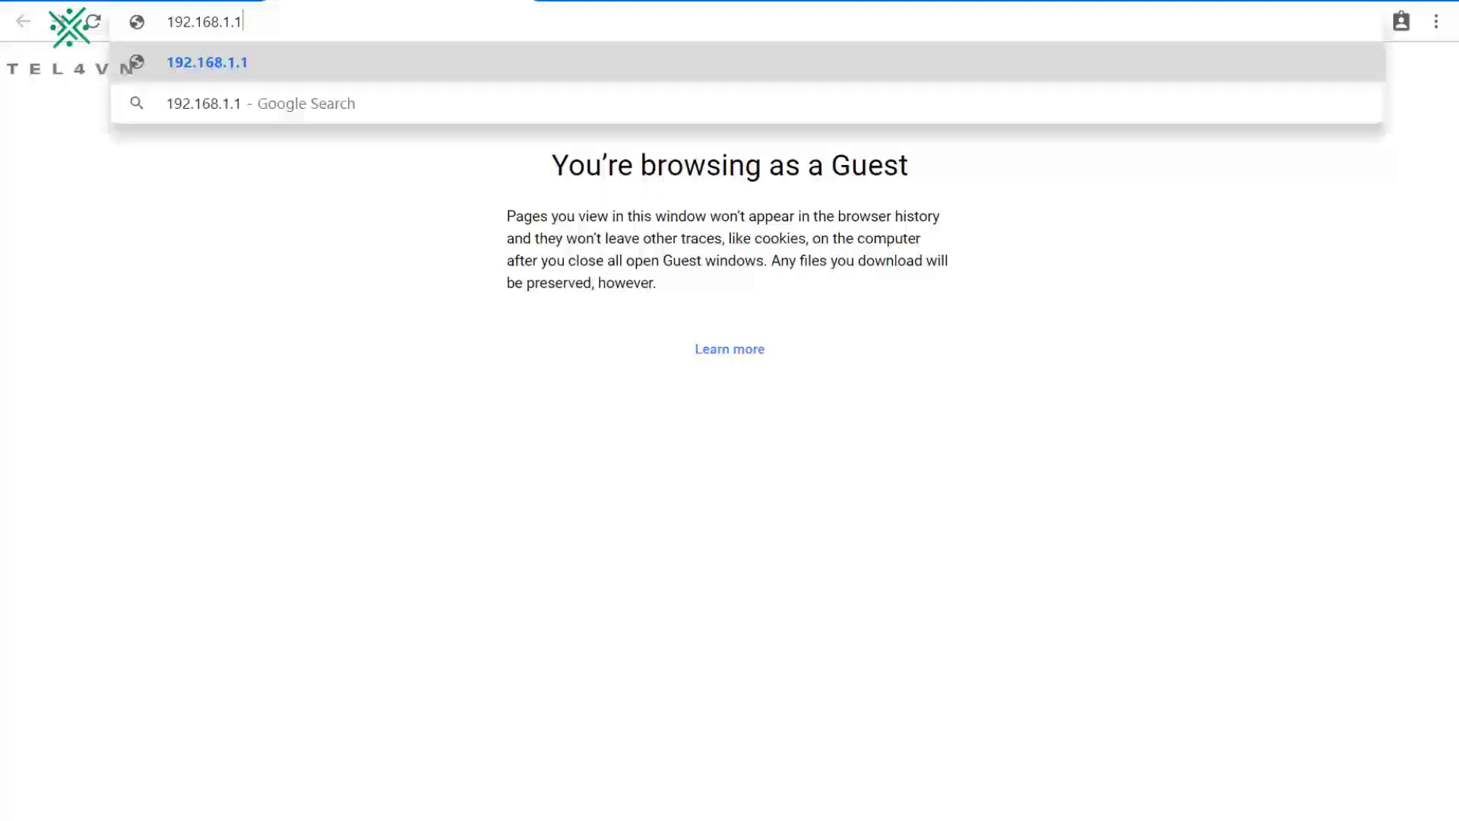
{"action": "key", "text": "BackSpace"}
{"action": "key", "text": "BackSpace"}
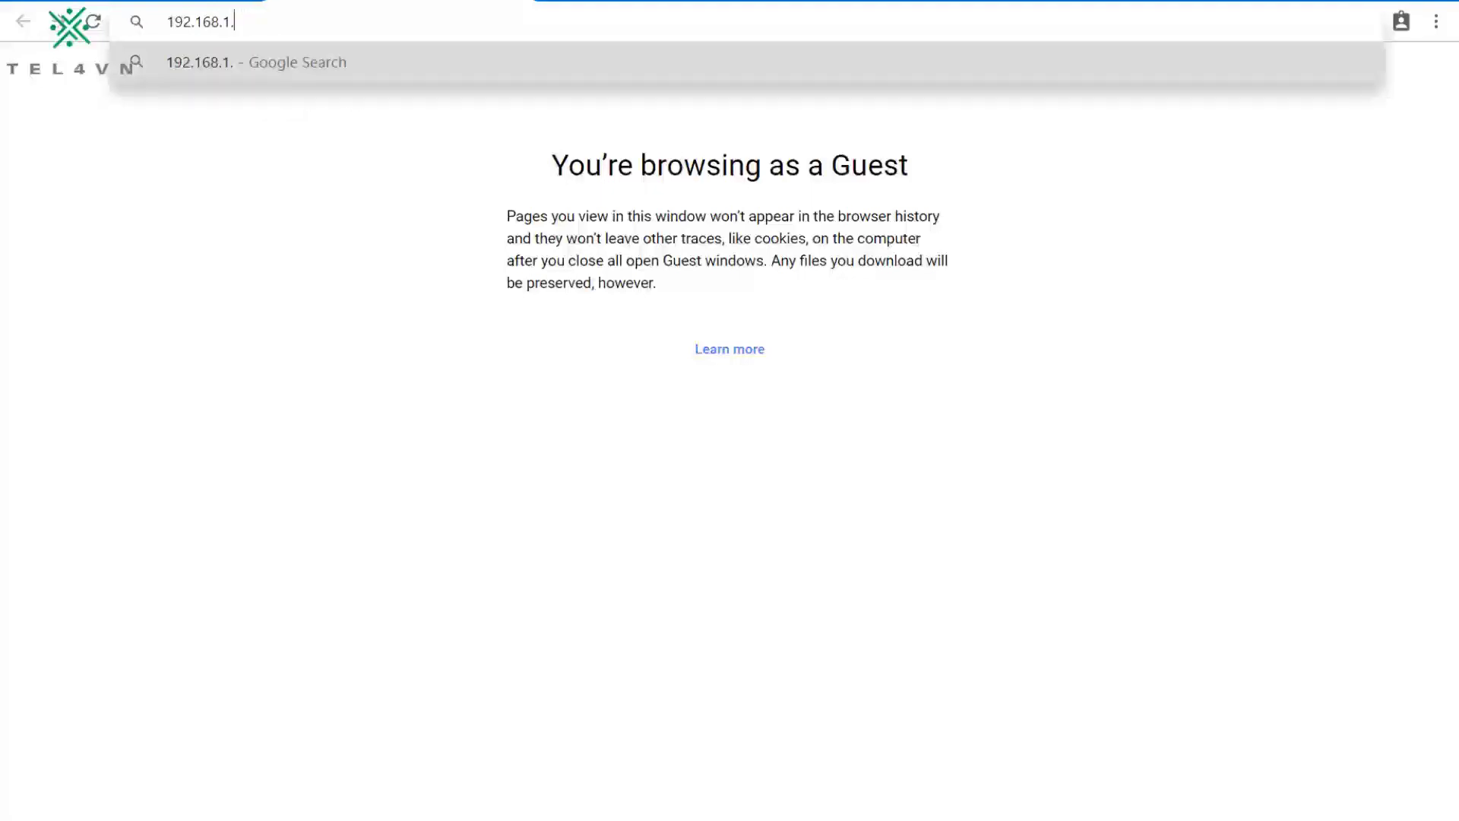
{"action": "type", "text": "5"}
{"action": "key", "text": "Return"}
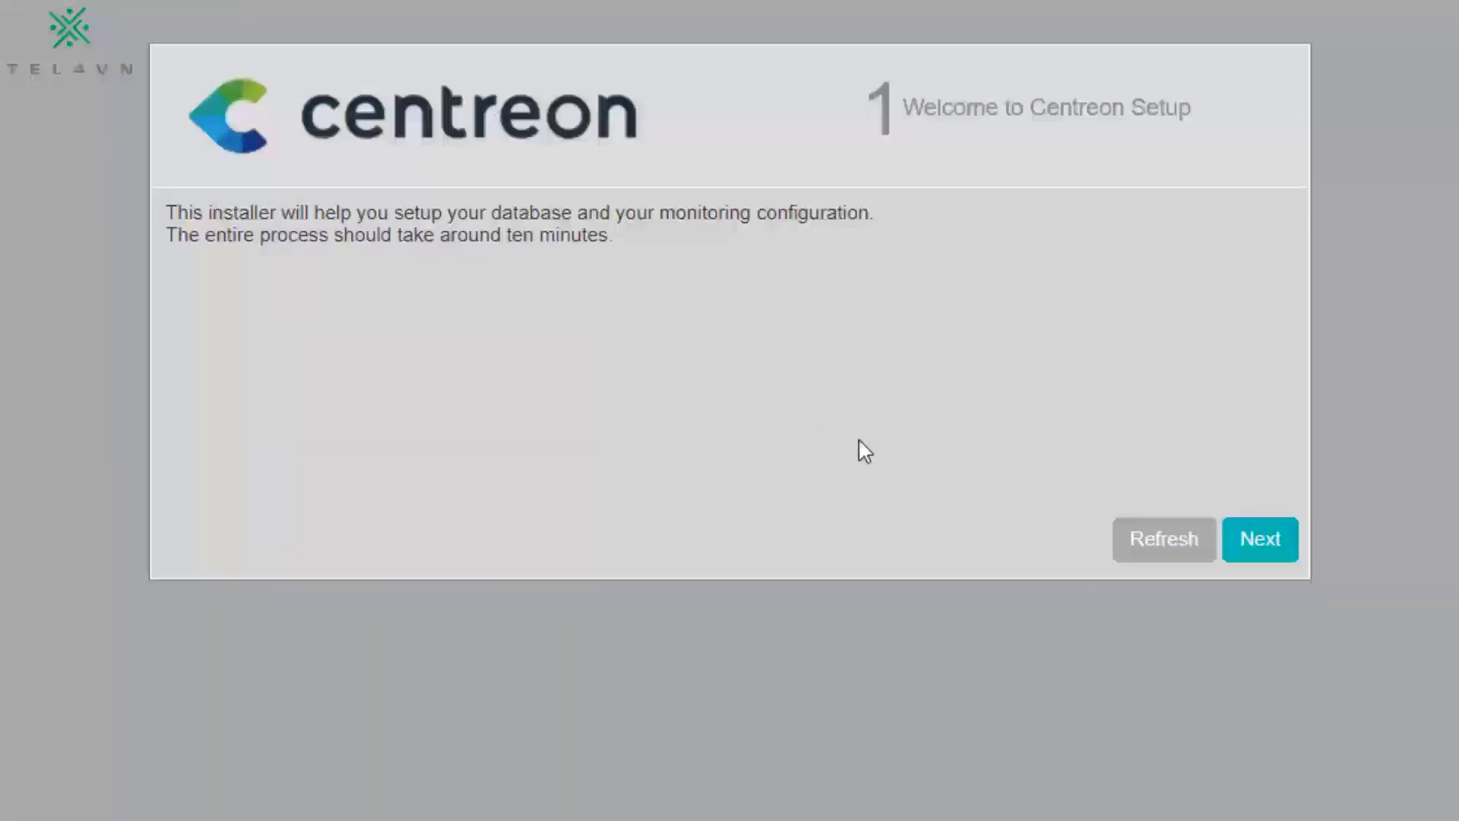
Step: Accept the defaults on setup steps 1–4 to reach Admin information
{"action": "left_click", "coordinate": [1253, 549]}
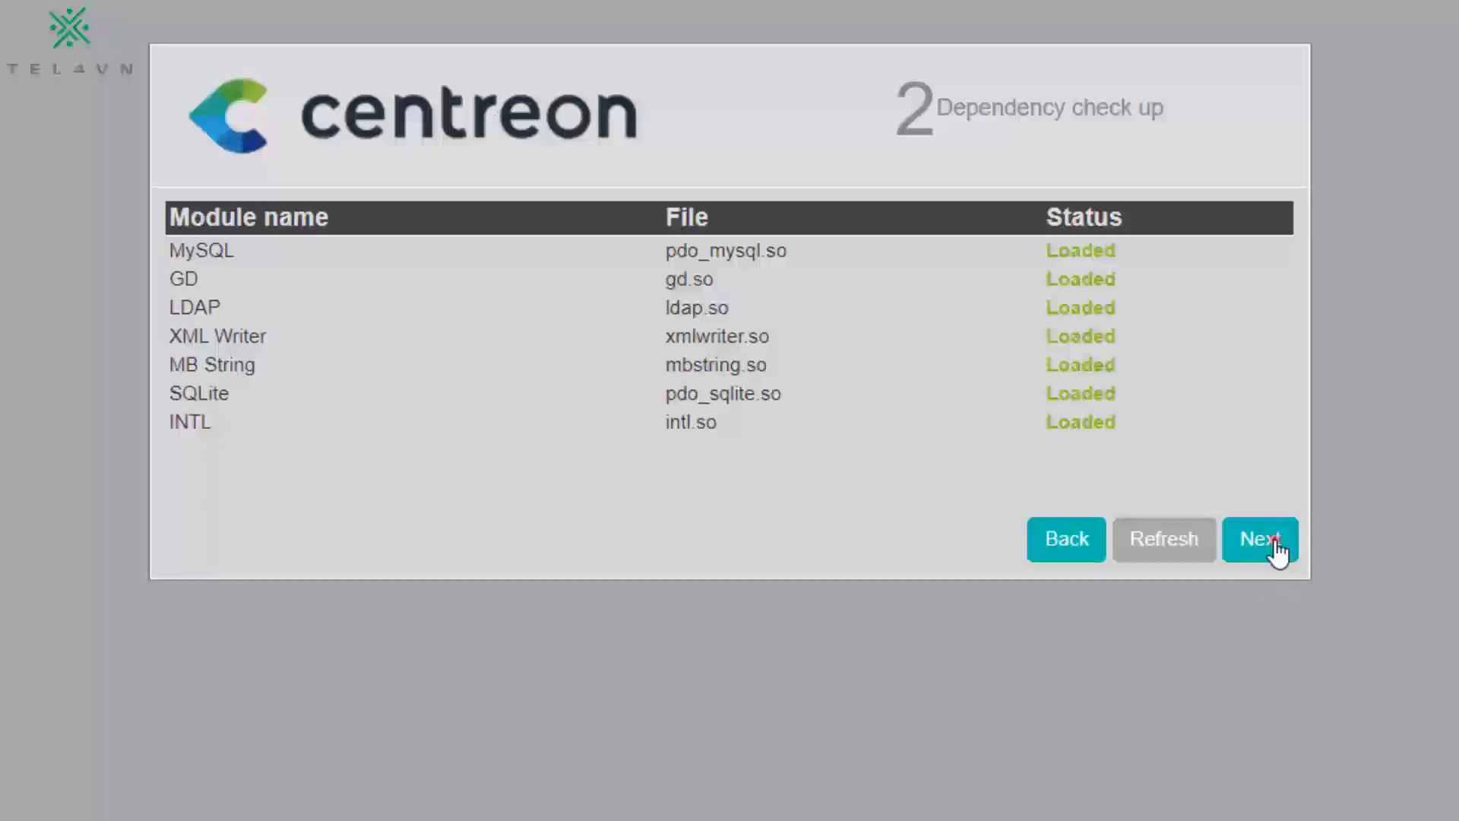
{"action": "left_click", "coordinate": [1275, 545]}
{"action": "left_click", "coordinate": [1259, 614]}
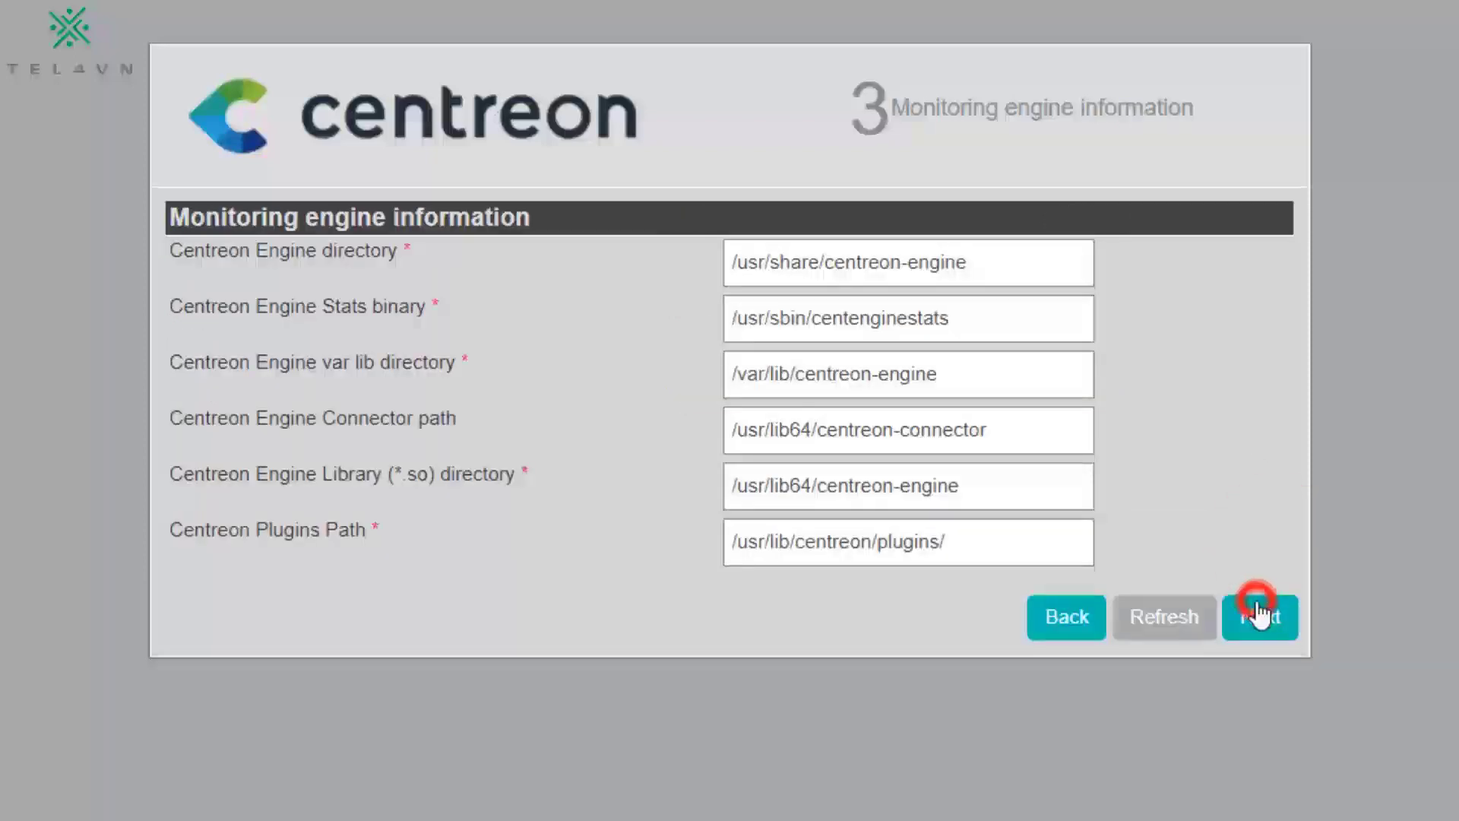
{"action": "left_click", "coordinate": [1274, 558]}
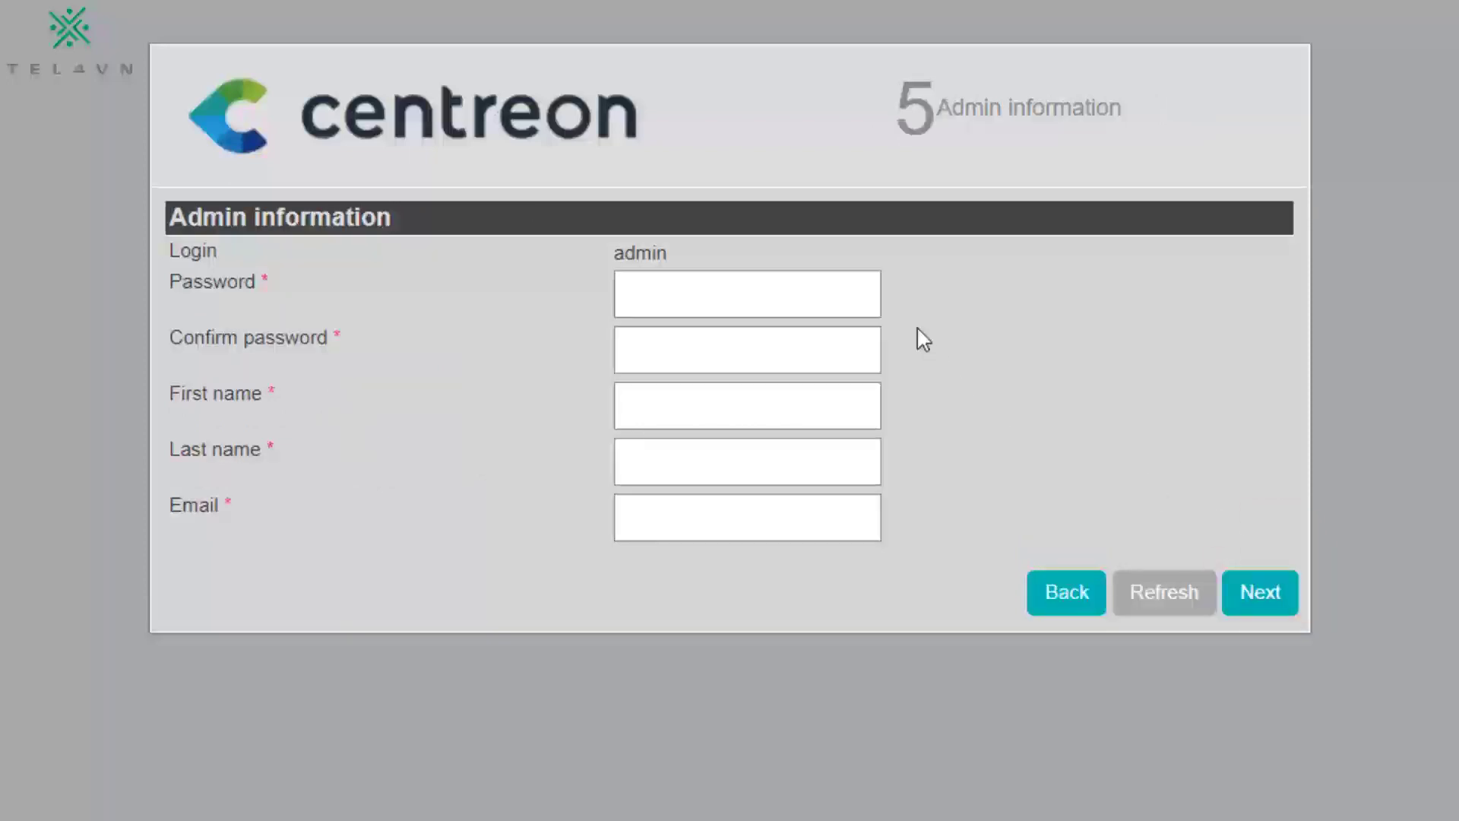
Step: Enter the admin password and confirm it, retyping it until both fields match
{"action": "left_click", "coordinate": [798, 302]}
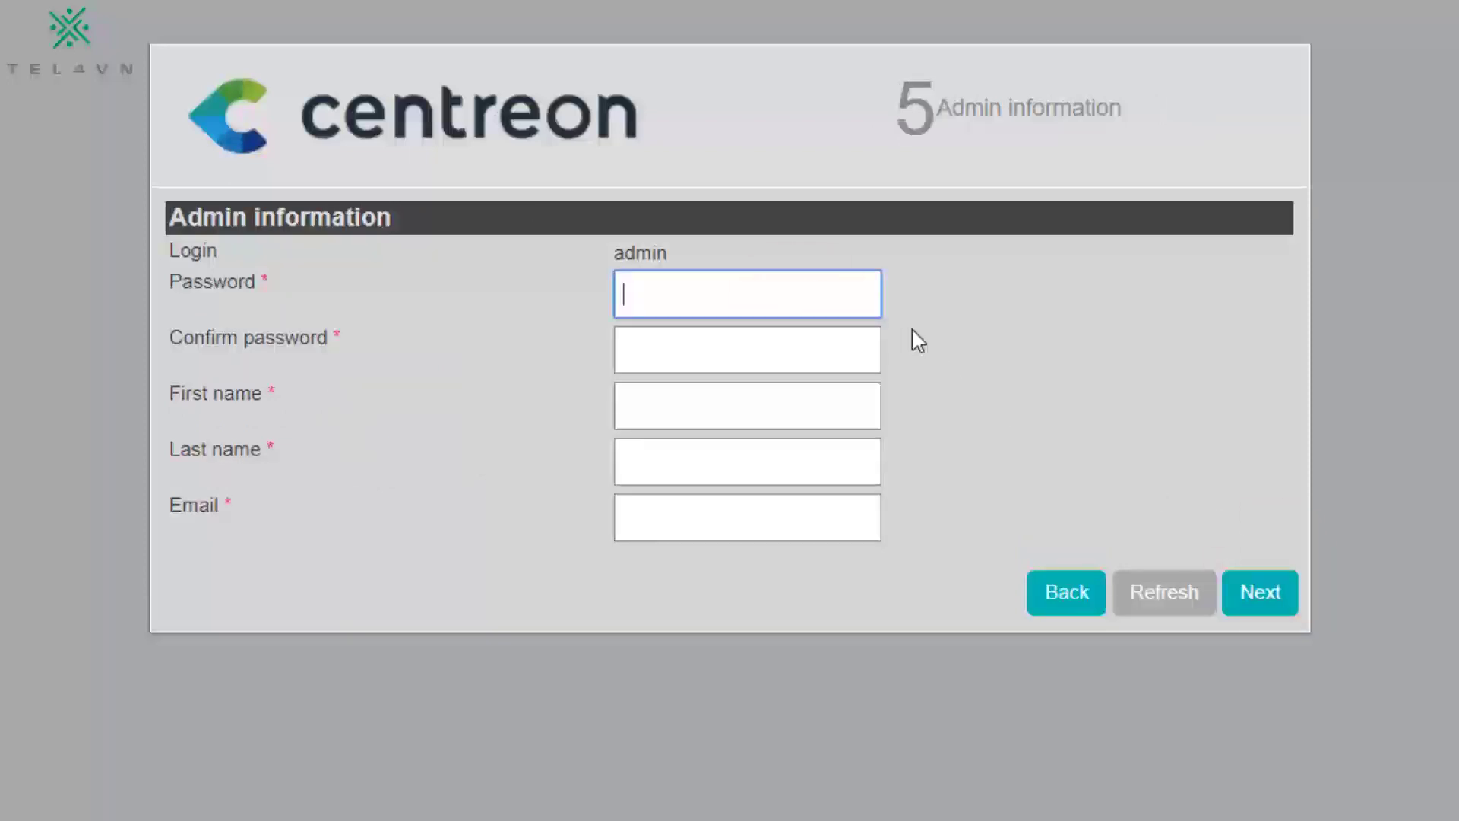
{"action": "type", "text": "*******"}
{"action": "key", "text": "Tab"}
{"action": "type", "text": "*******"}
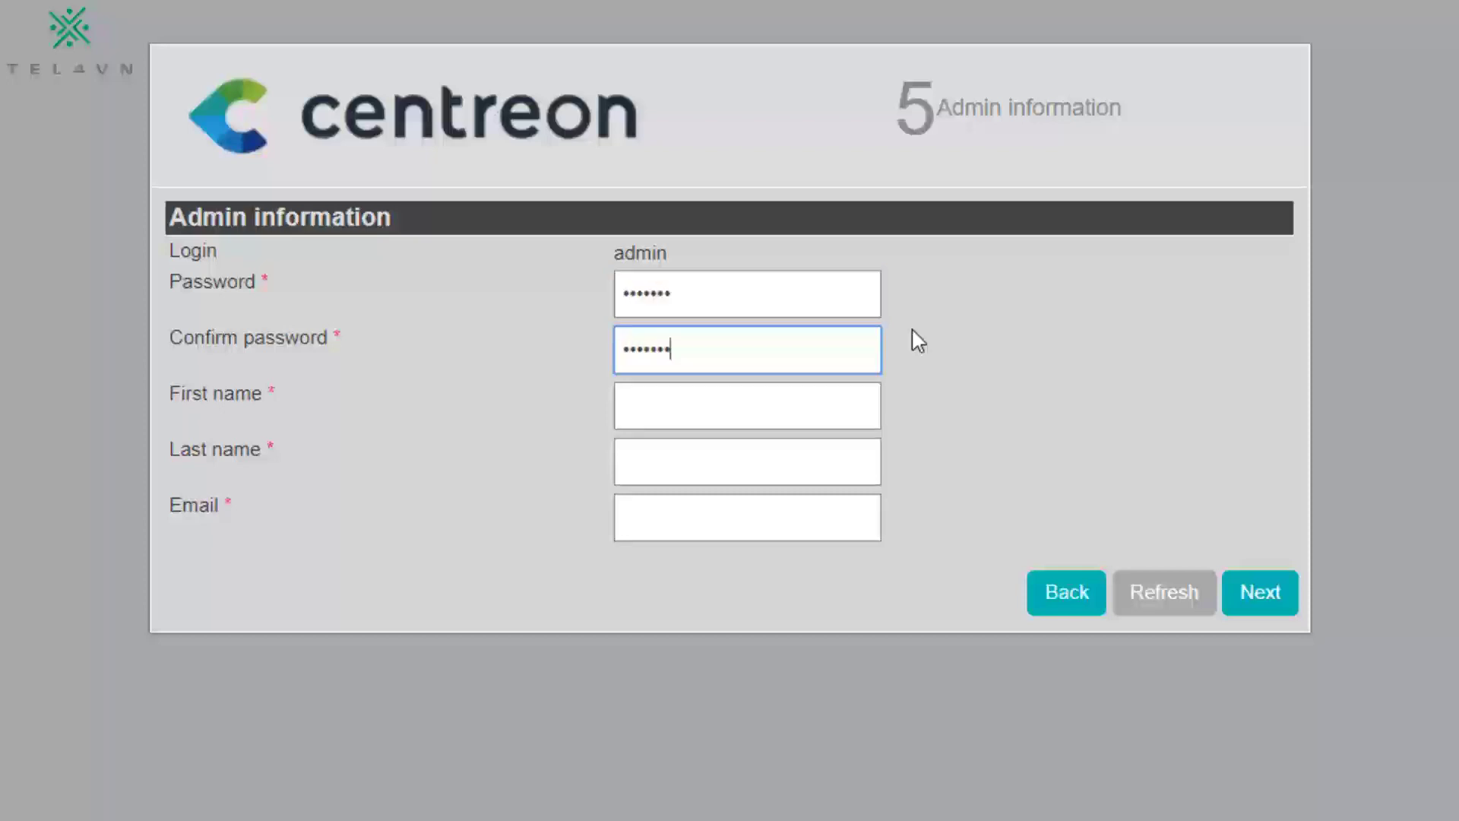
{"action": "double_click", "coordinate": [853, 294]}
{"action": "type", "text": "***"}
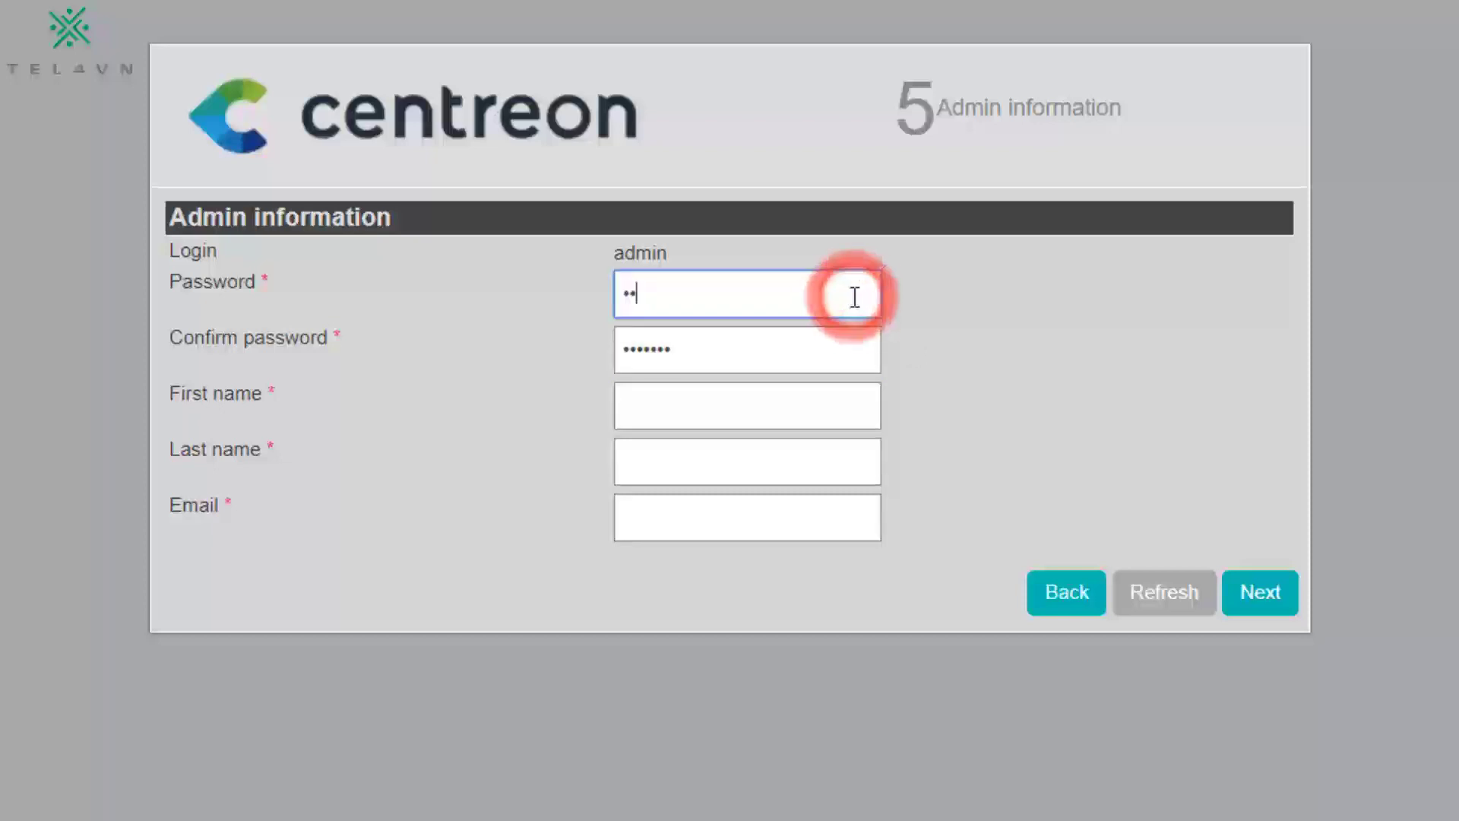
{"action": "type", "text": "****"}
{"action": "double_click", "coordinate": [855, 296]}
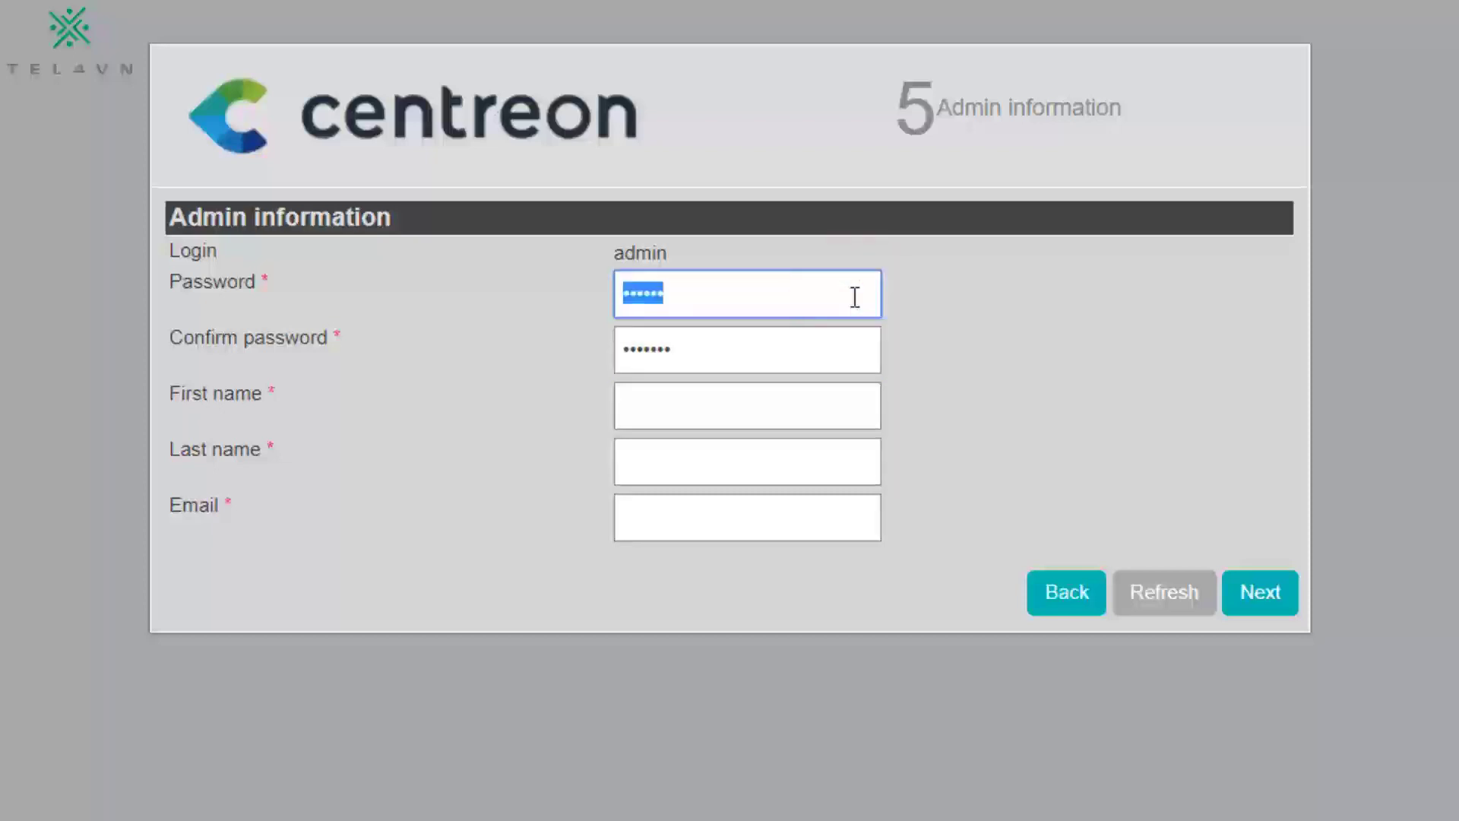
{"action": "type", "text": "*****"}
{"action": "key", "text": "Tab"}
{"action": "type", "text": "*****"}
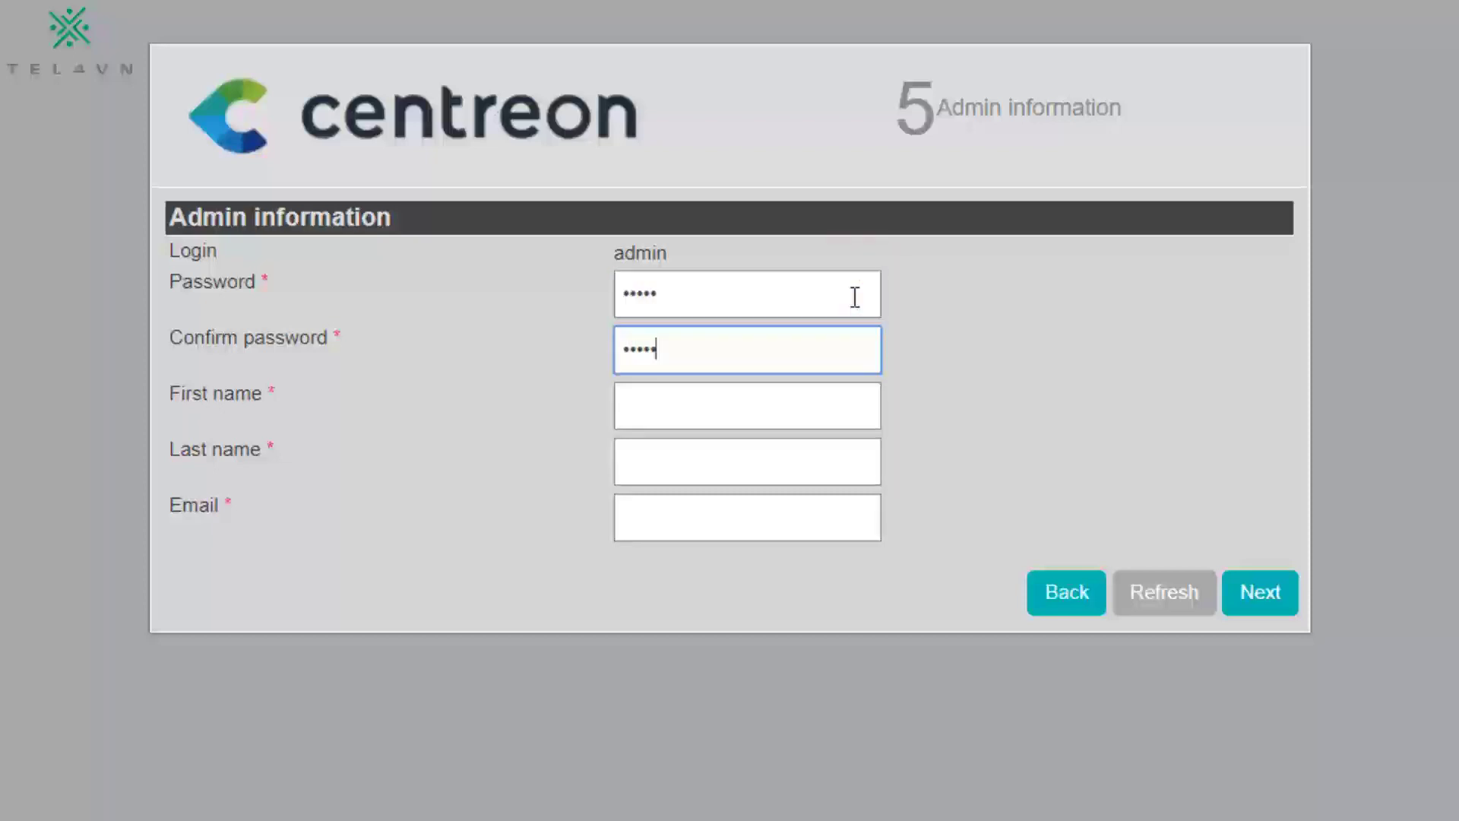
Step: Fill in first name 'admin', the last name and the admin's e-mail address
{"action": "key", "text": "Tab"}
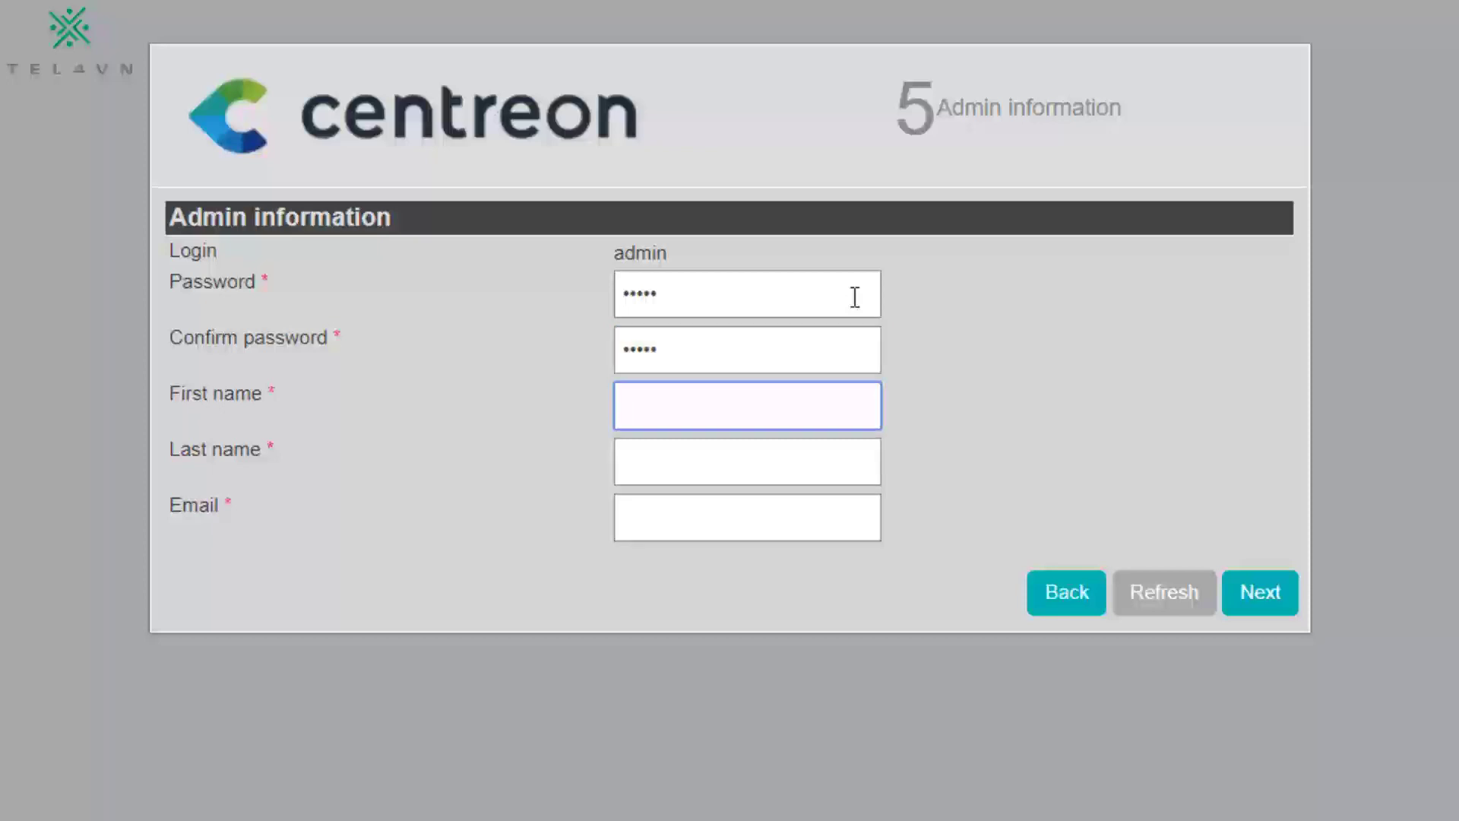
{"action": "type", "text": "admin"}
{"action": "key", "text": "Tab"}
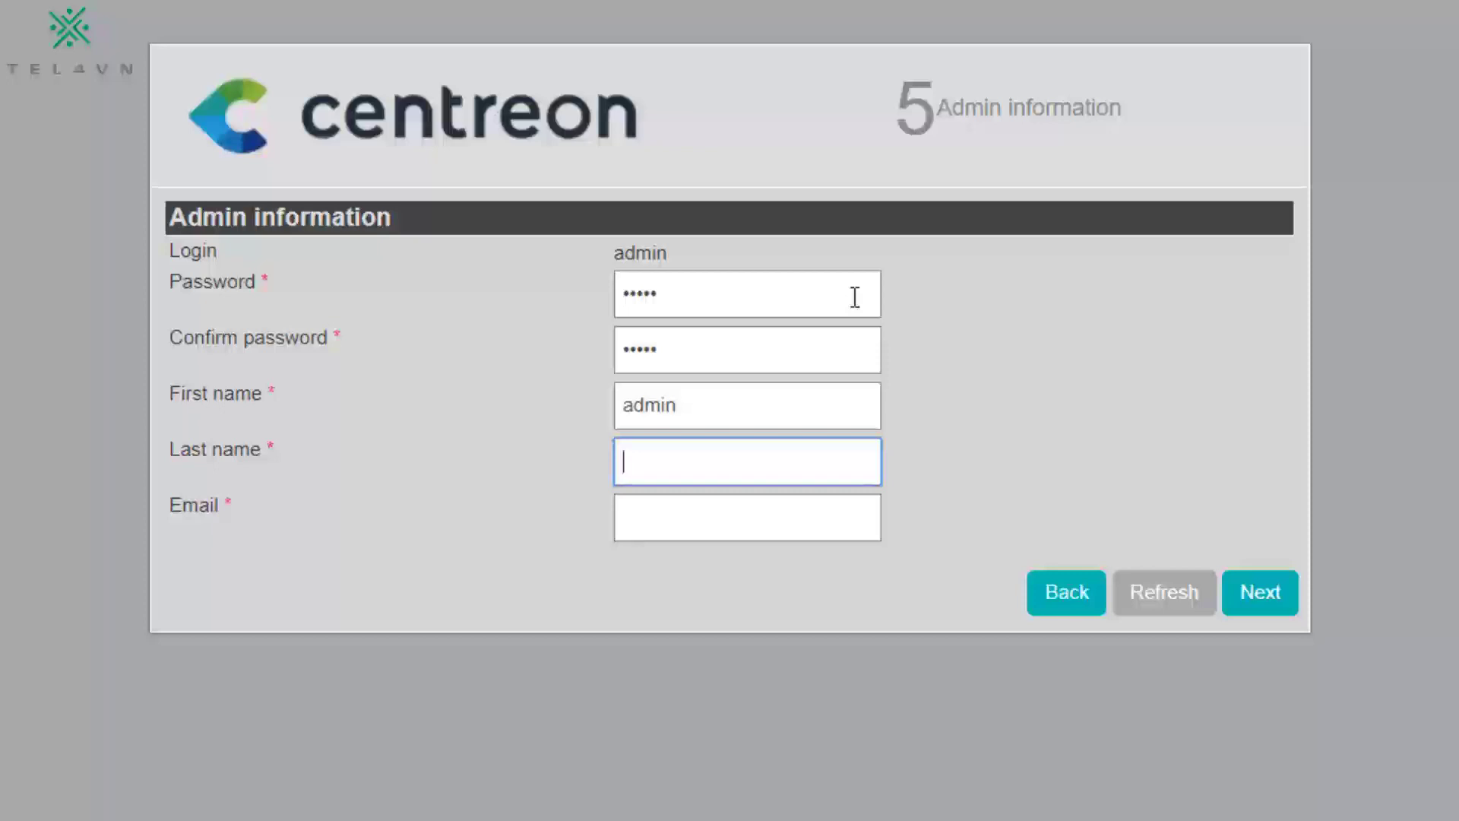
{"action": "type", "text": "ad"}
{"action": "key", "text": "Tab"}
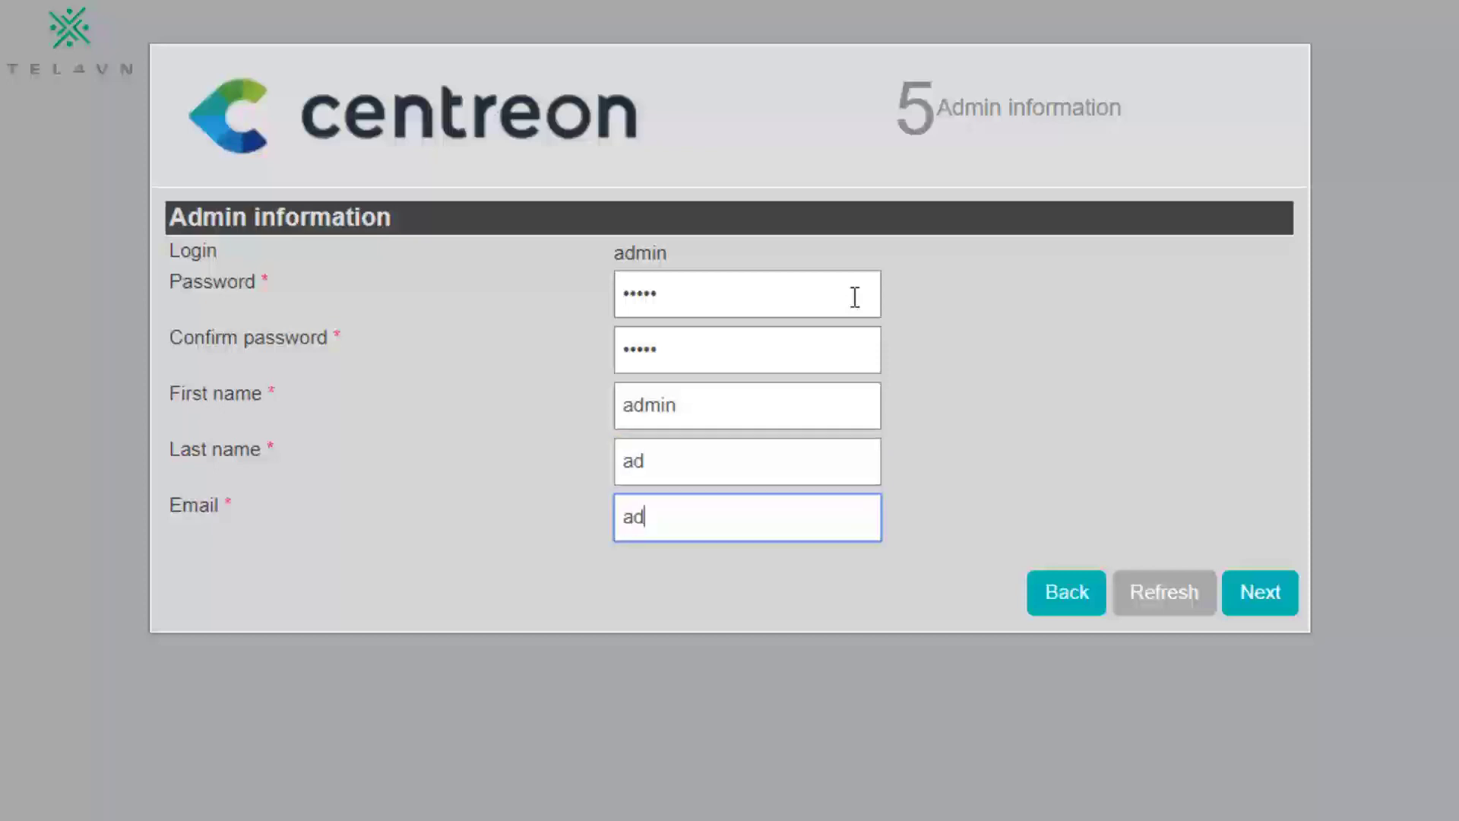
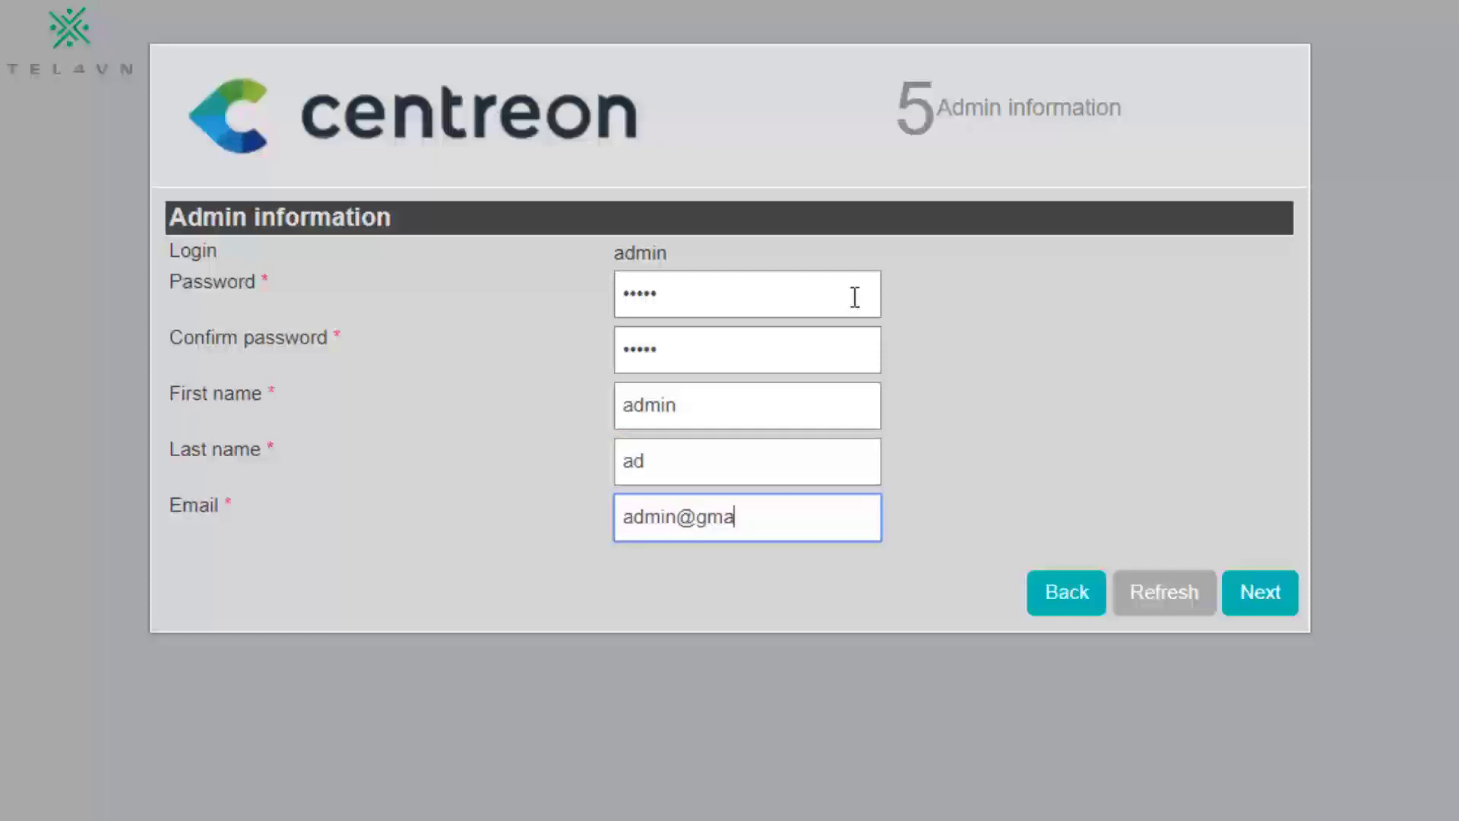
Step: Submit the admin details, enter and confirm the database user password, and start installation
{"action": "left_click", "coordinate": [1284, 594]}
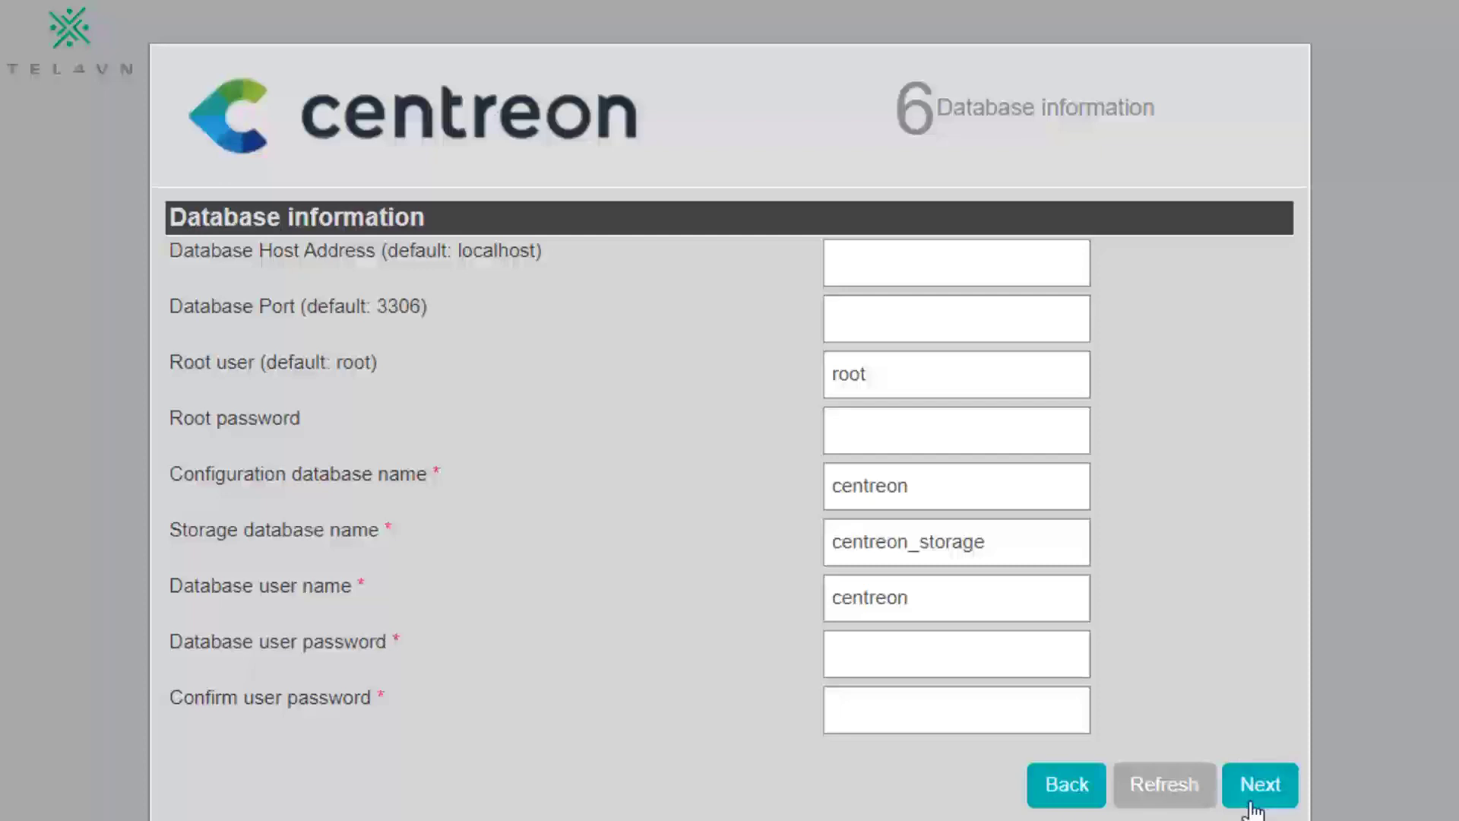
{"action": "left_click", "coordinate": [962, 652]}
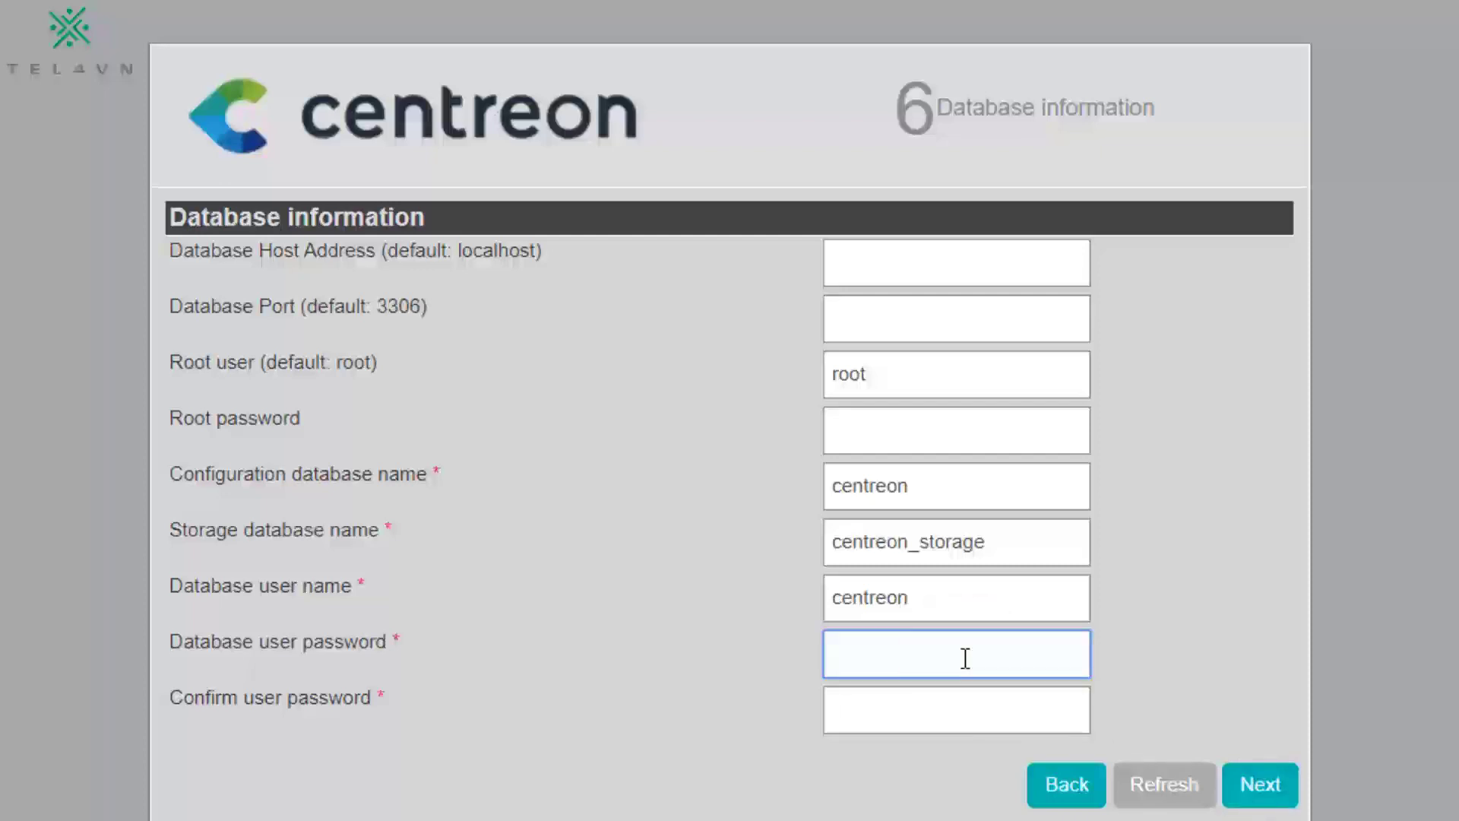
{"action": "type", "text": "123456"}
{"action": "key", "text": "Tab"}
{"action": "type", "text": "123456"}
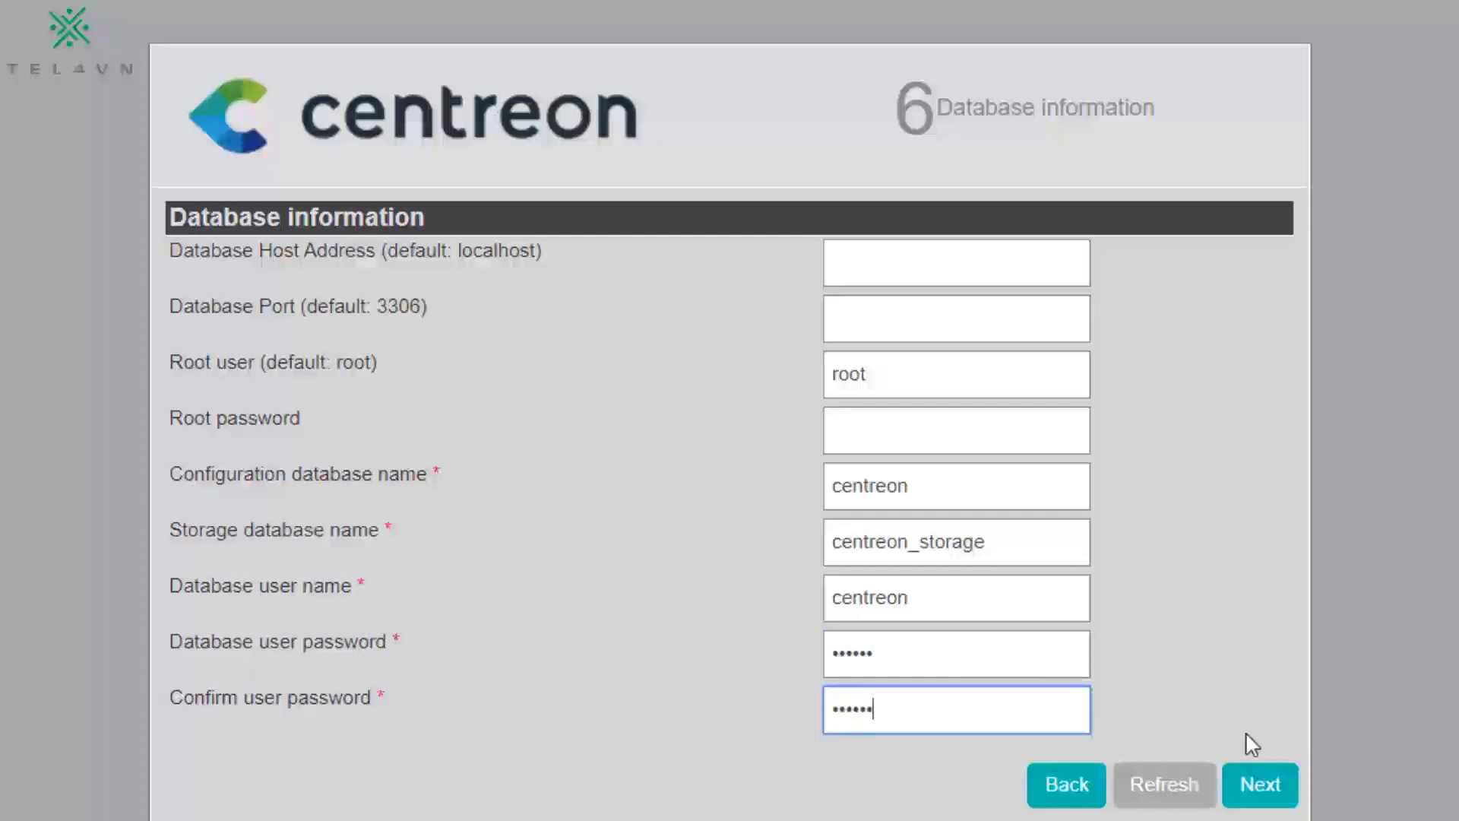
{"action": "left_click", "coordinate": [1279, 789]}
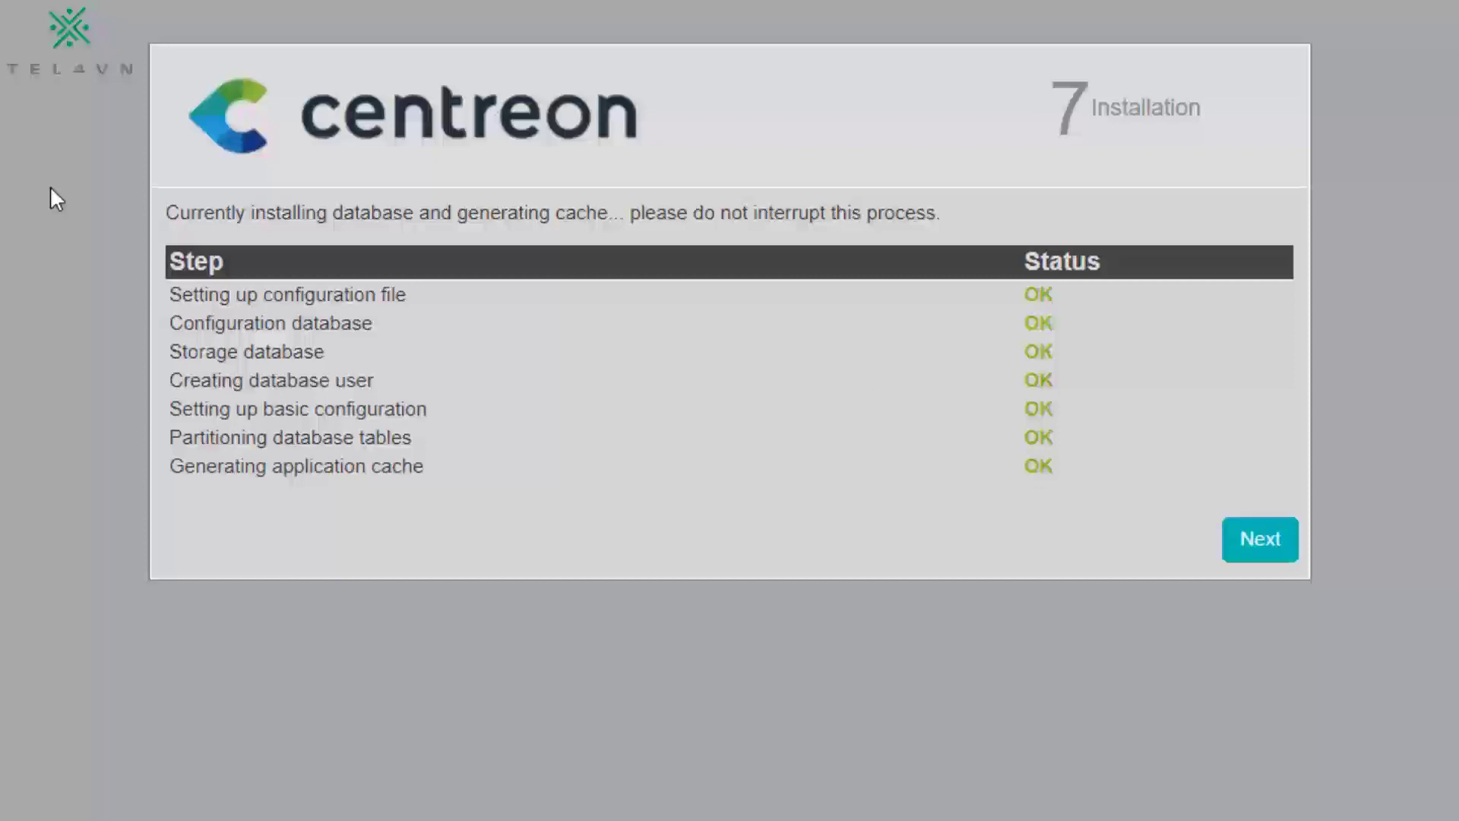
Step: Install all checked modules and widgets and advance to the finished-setup login page
{"action": "left_click", "coordinate": [1258, 538]}
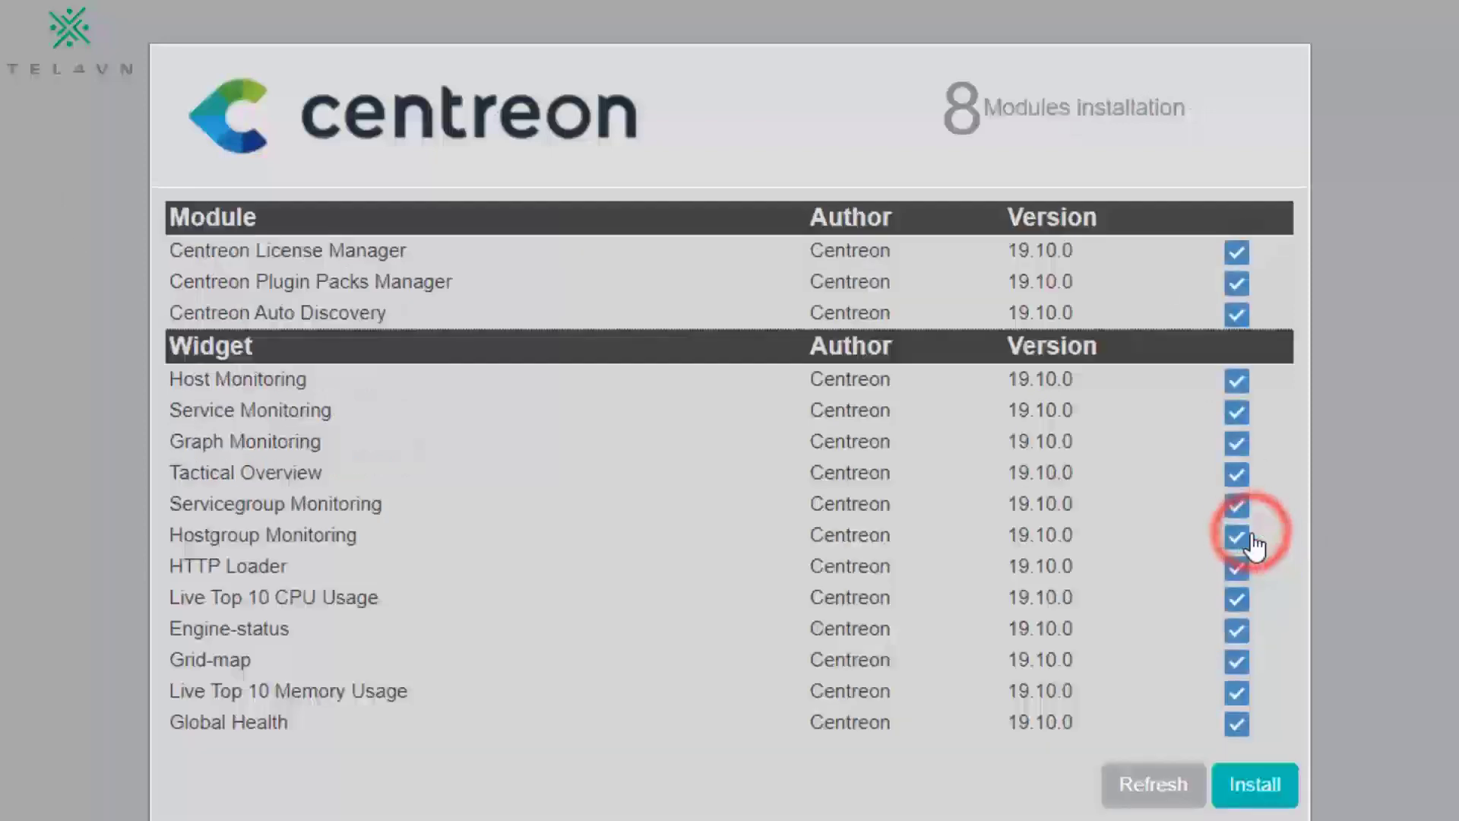
{"action": "left_click", "coordinate": [1253, 787]}
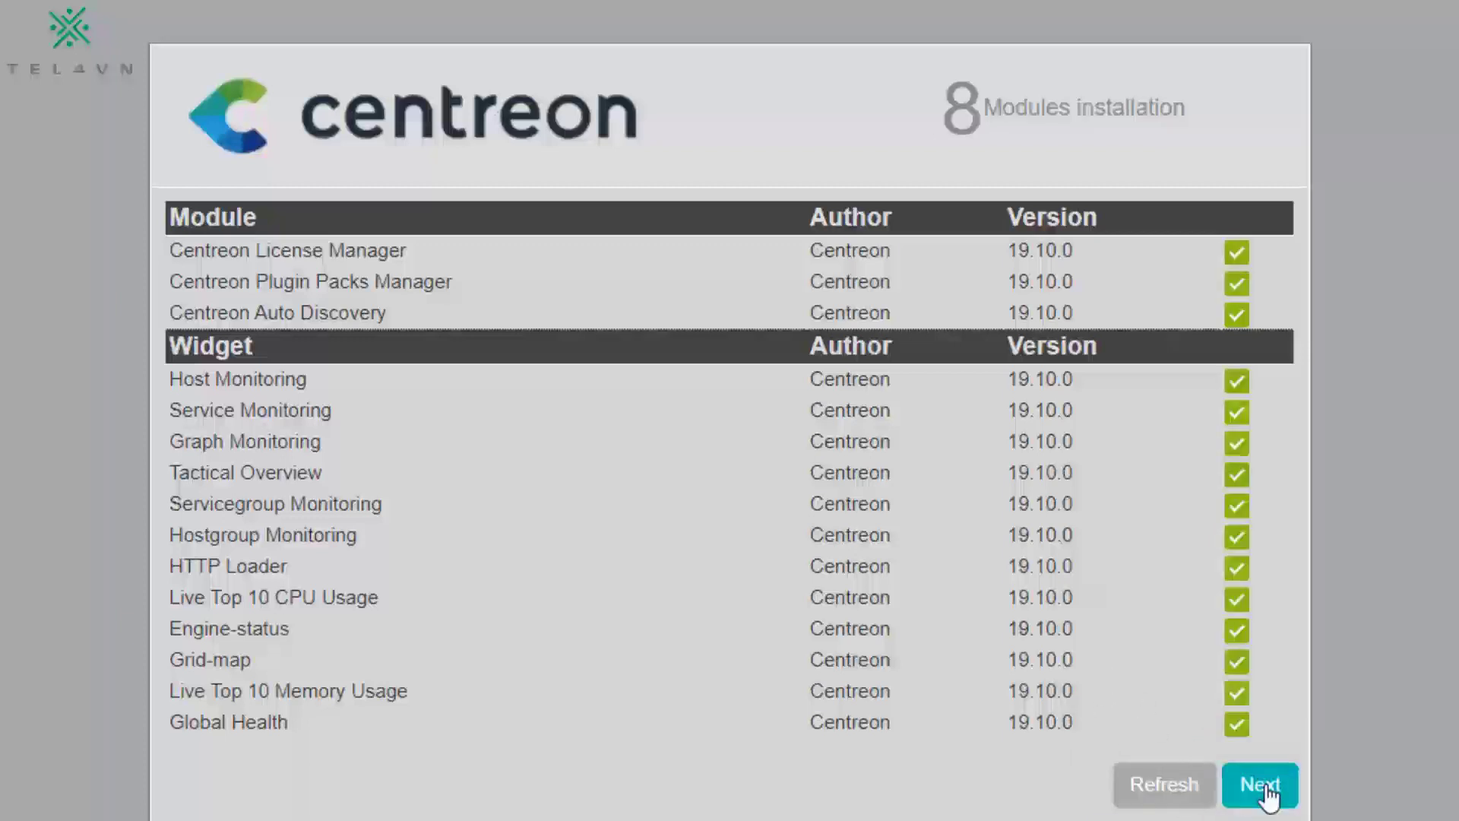
{"action": "left_click", "coordinate": [1262, 787]}
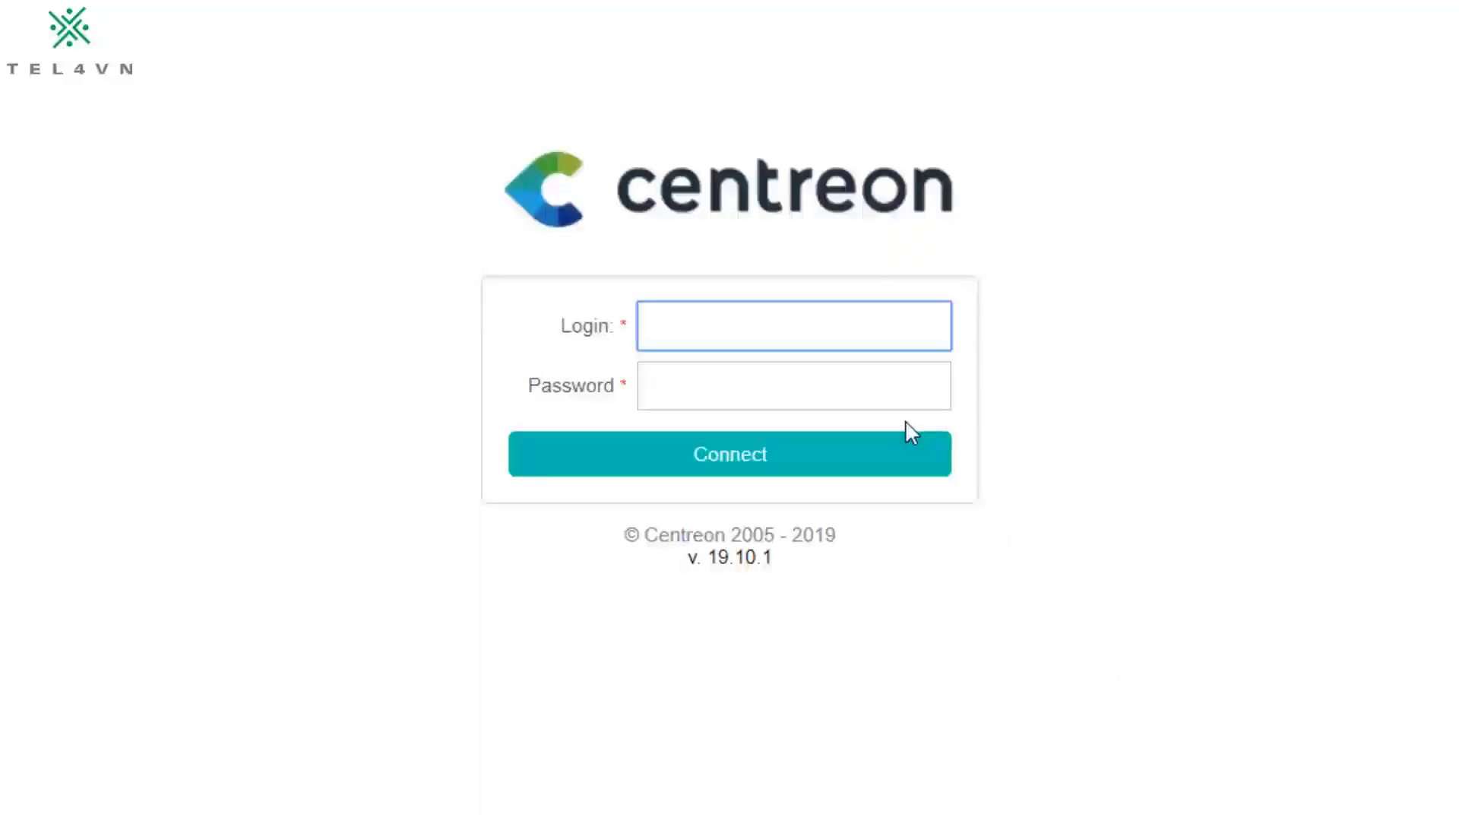
Step: Attempt to sign in as admin with a password, which Centreon rejects as incorrect
{"action": "type", "text": "admin"}
{"action": "key", "text": "Tab"}
{"action": "type", "text": "cent"}
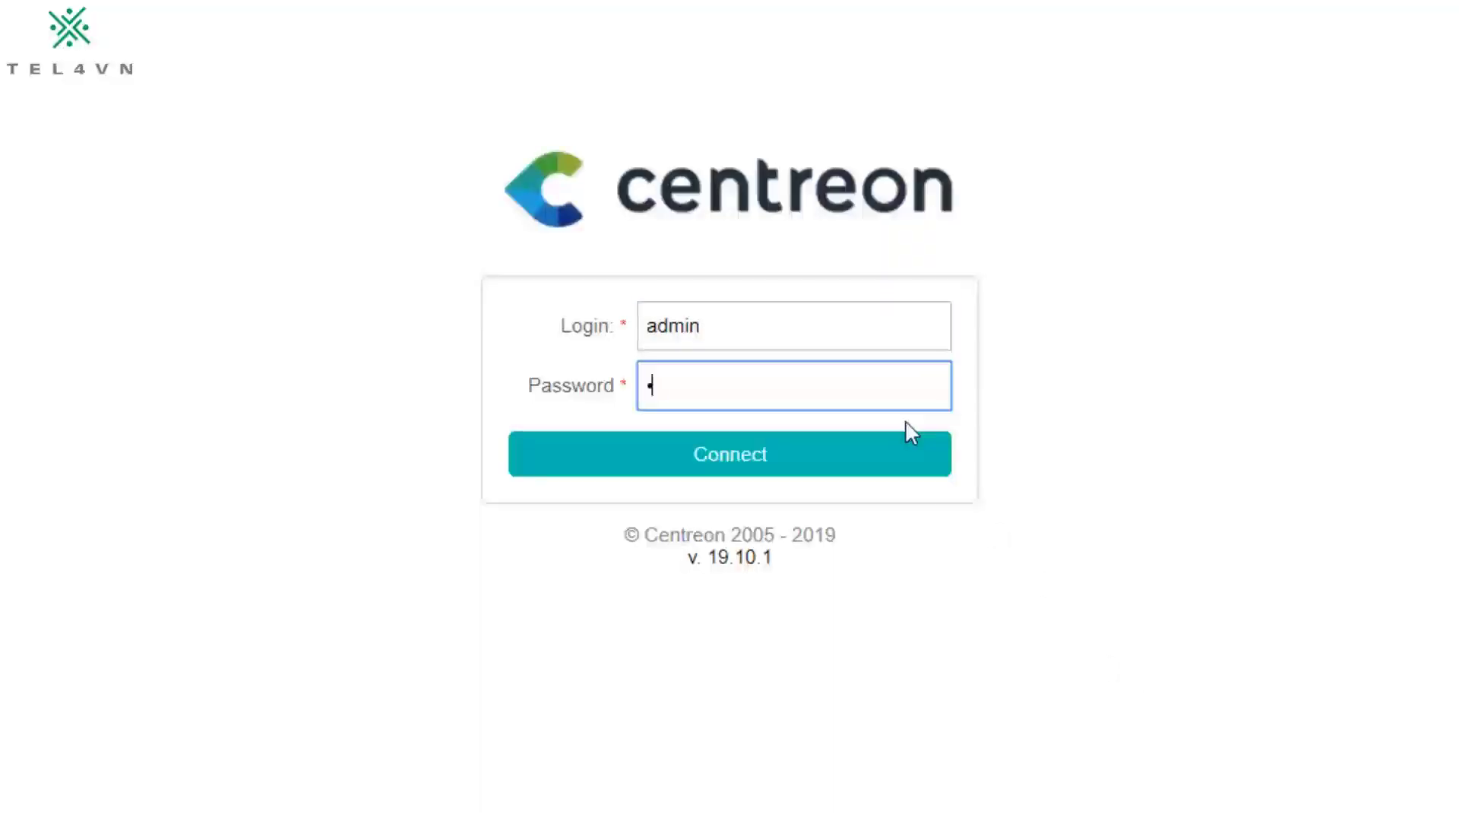
{"action": "type", "text": "reon"}
{"action": "key", "text": "Return"}
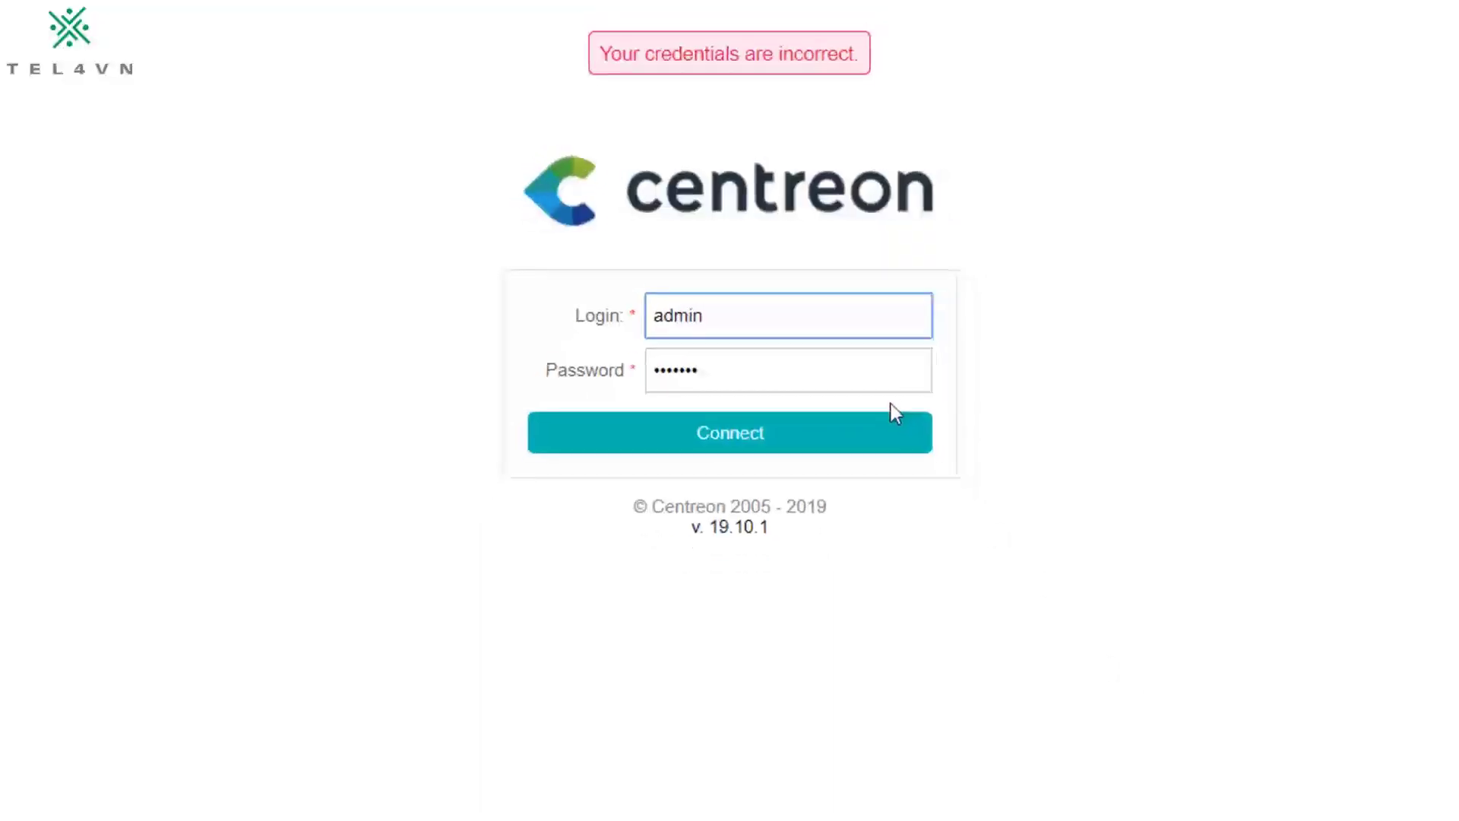
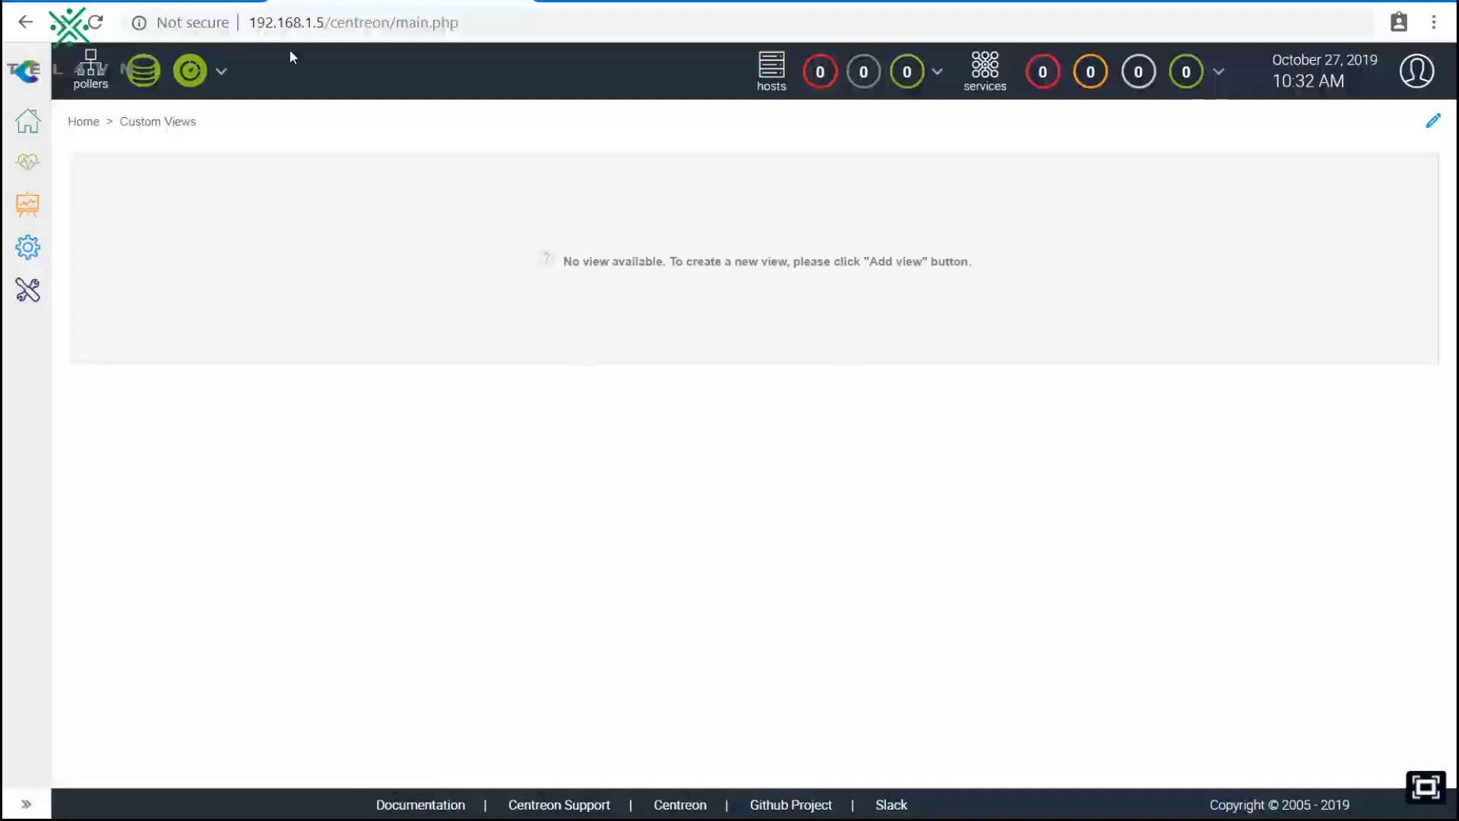
Step: Browse the Engine configuration, Broker configuration, Resources and Pollers pages, then go to Plugin Packs
{"action": "mouse_move", "coordinate": [20, 279]}
{"action": "mouse_move", "coordinate": [28, 244]}
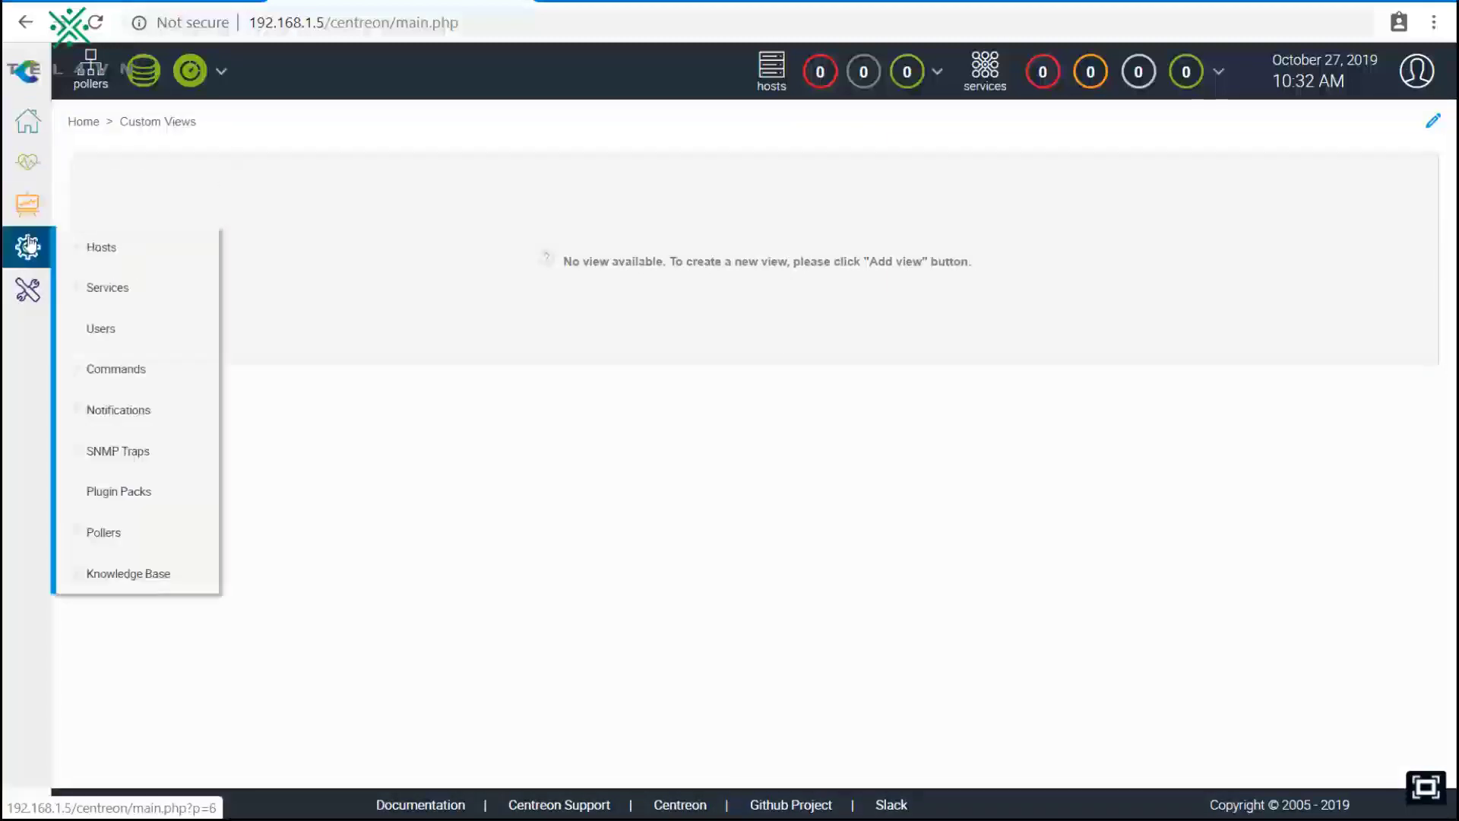
{"action": "left_click", "coordinate": [343, 579]}
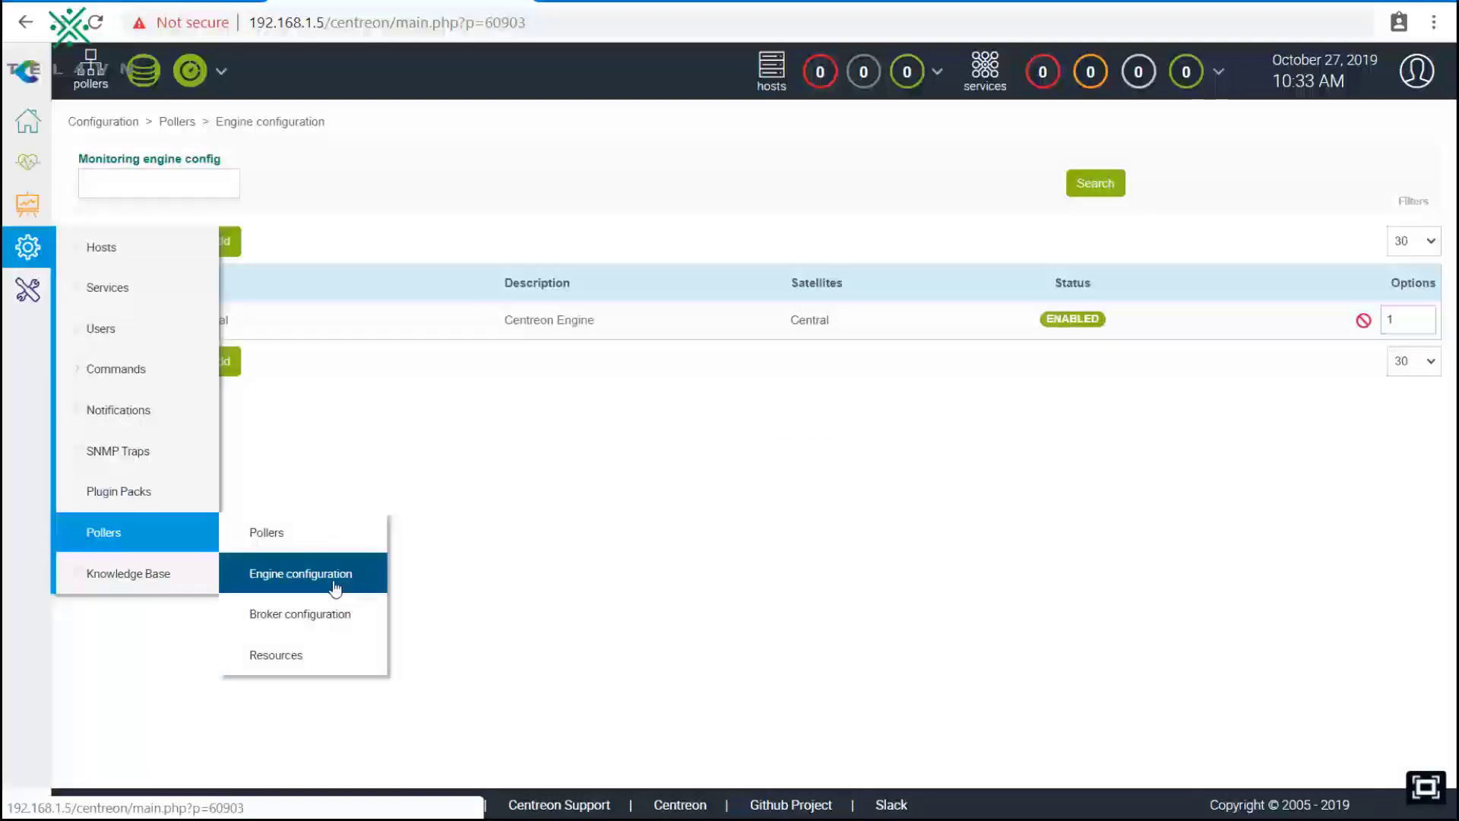
{"action": "left_click", "coordinate": [312, 617]}
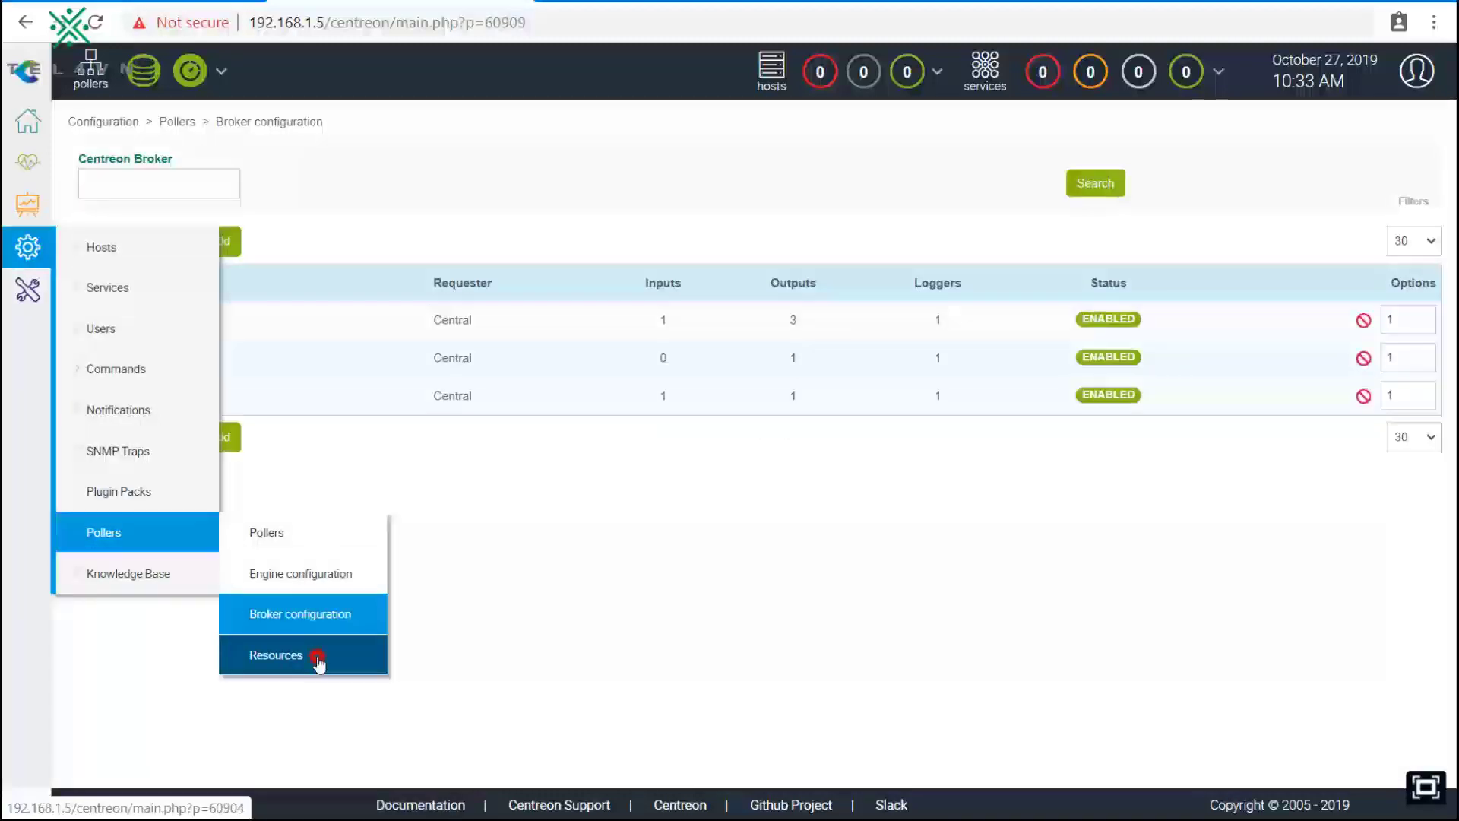
{"action": "left_click", "coordinate": [316, 655]}
{"action": "left_click", "coordinate": [306, 569]}
{"action": "left_click", "coordinate": [302, 538]}
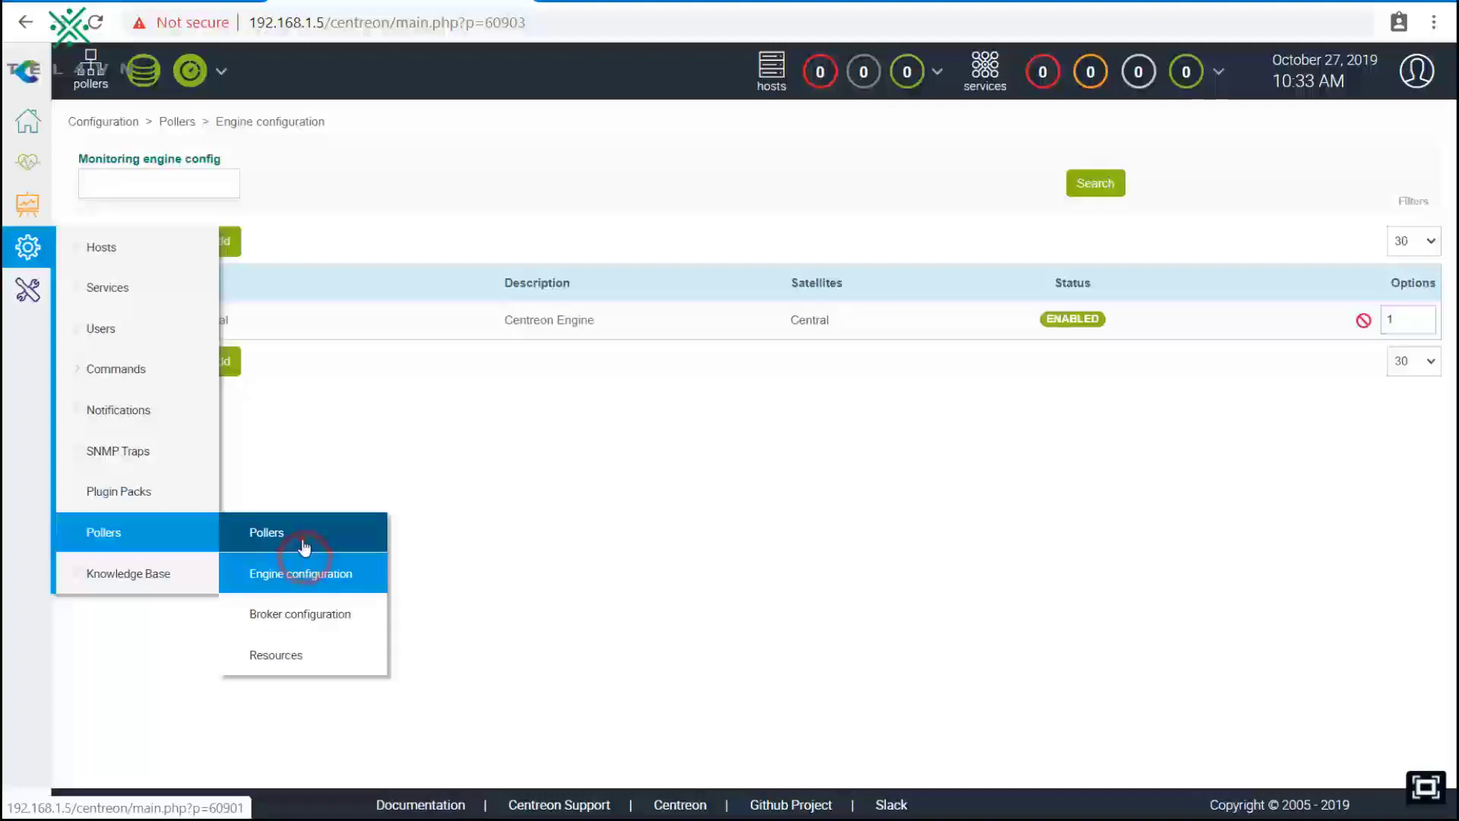
{"action": "left_click", "coordinate": [157, 492]}
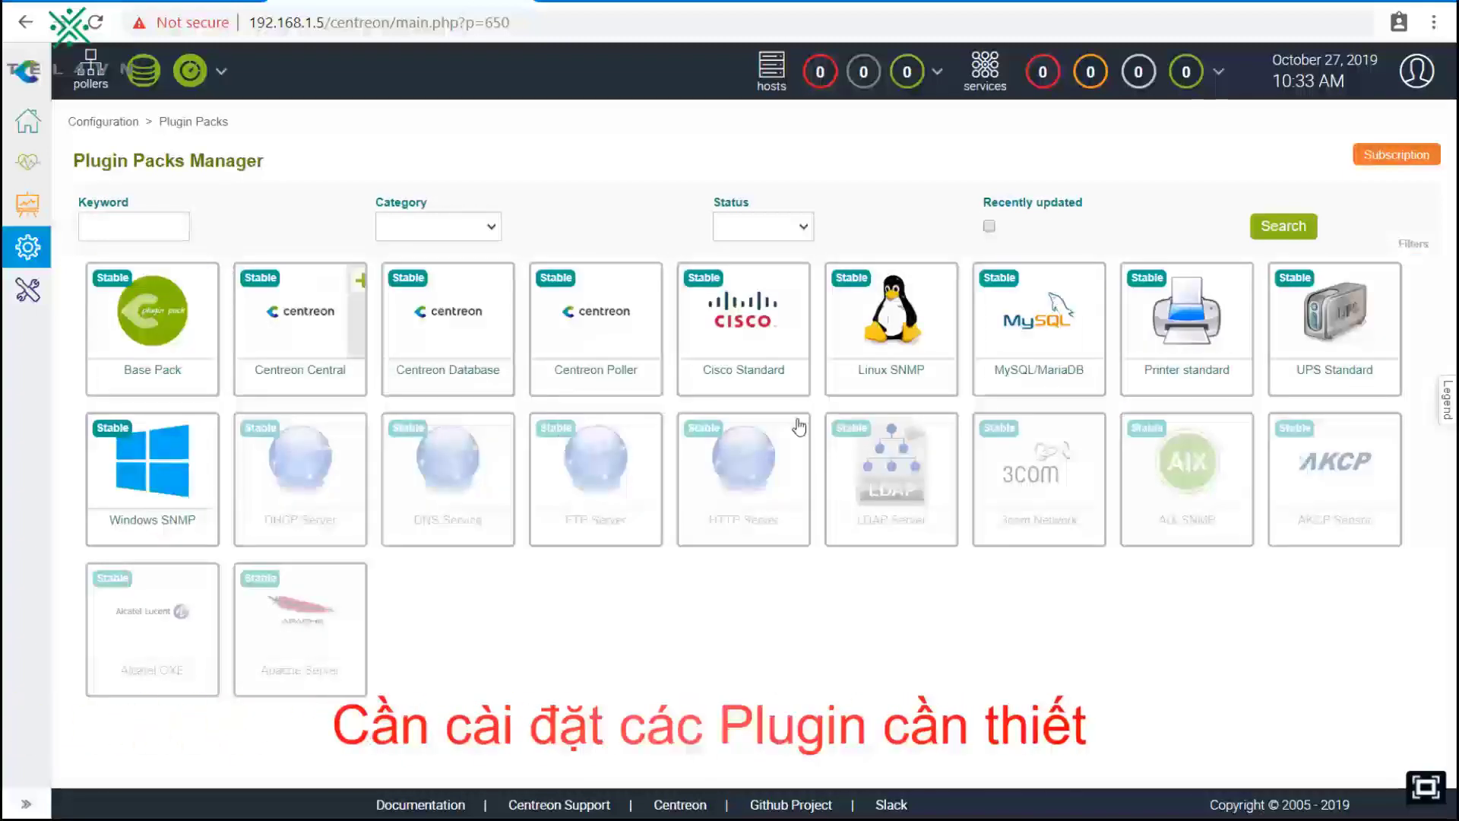
Step: Begin installing the Centreon Database and Centreon Central packs, reviewing each pack's details
{"action": "mouse_move", "coordinate": [196, 332]}
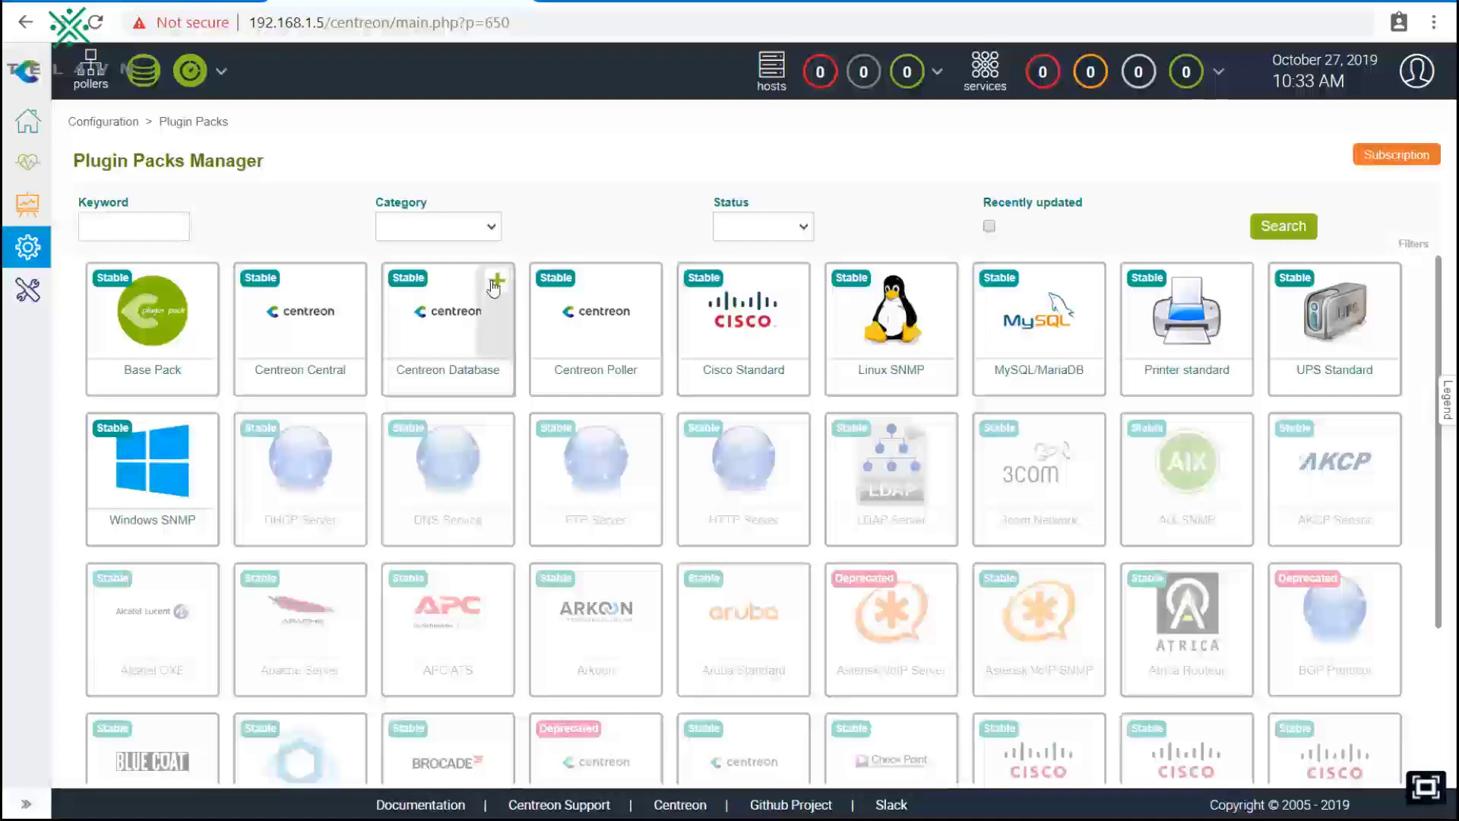
{"action": "left_click", "coordinate": [498, 285]}
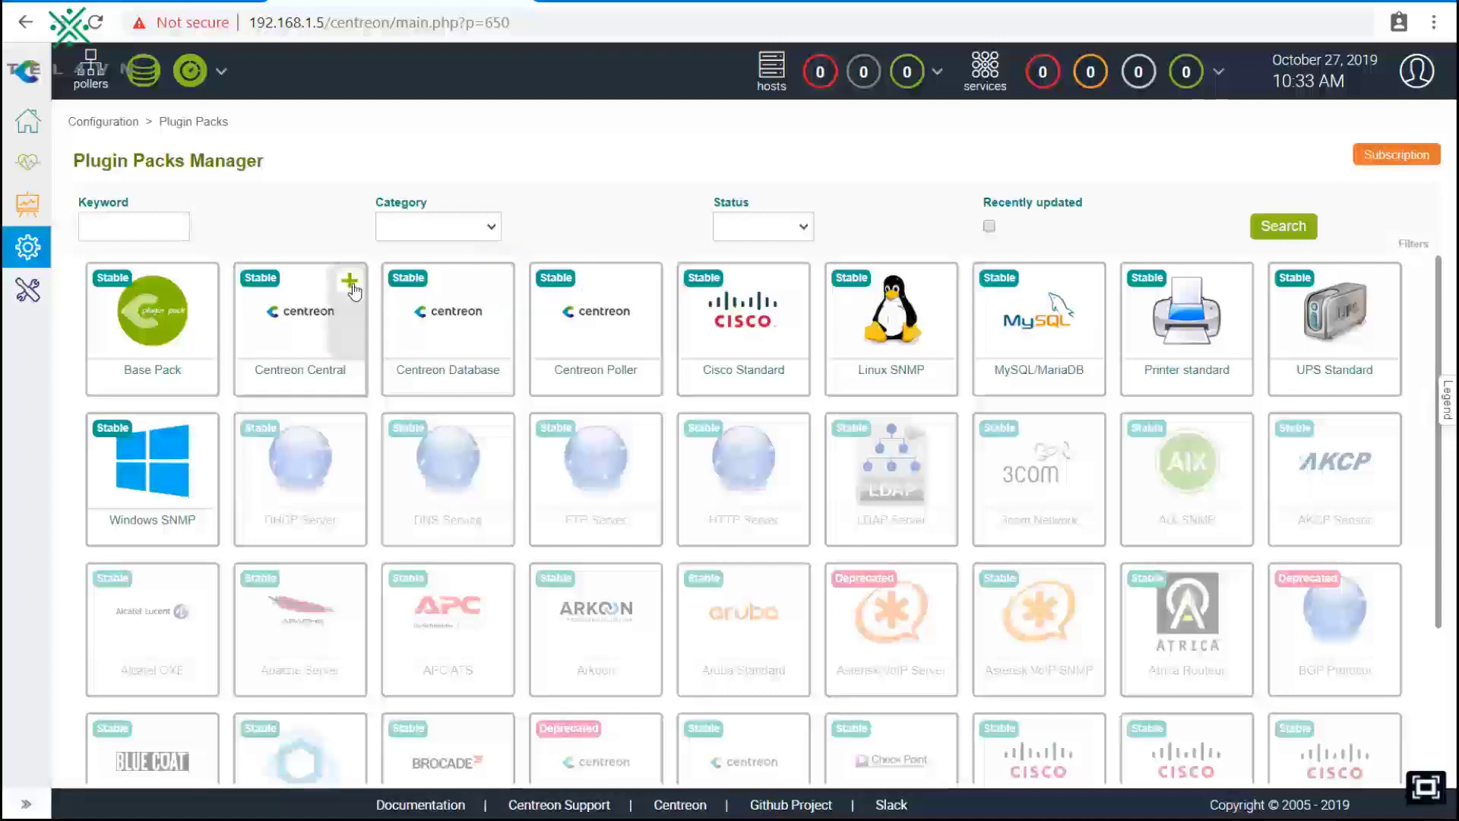
{"action": "left_click", "coordinate": [450, 356]}
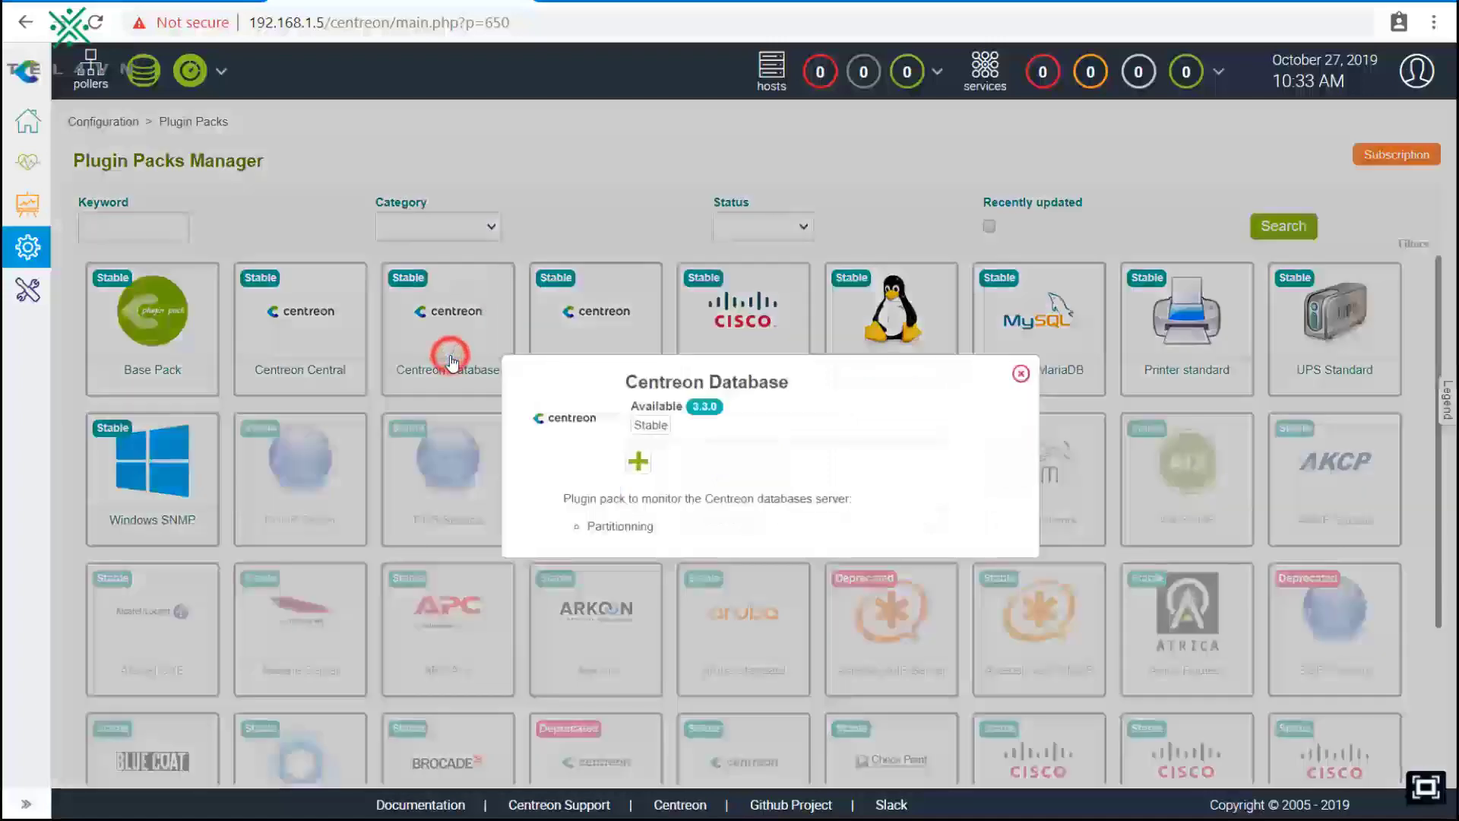
{"action": "left_click", "coordinate": [1021, 373]}
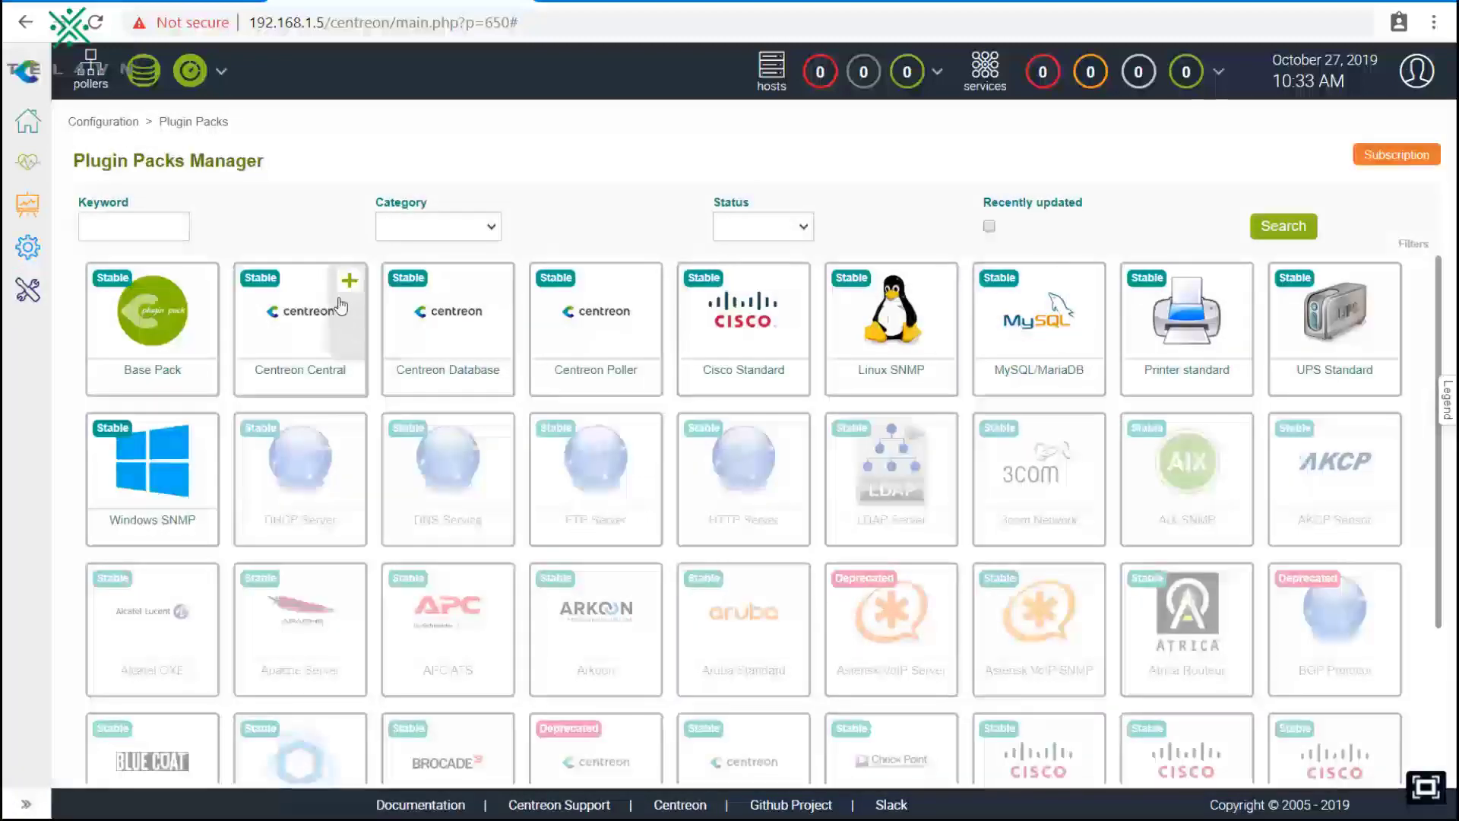
{"action": "left_click", "coordinate": [349, 282]}
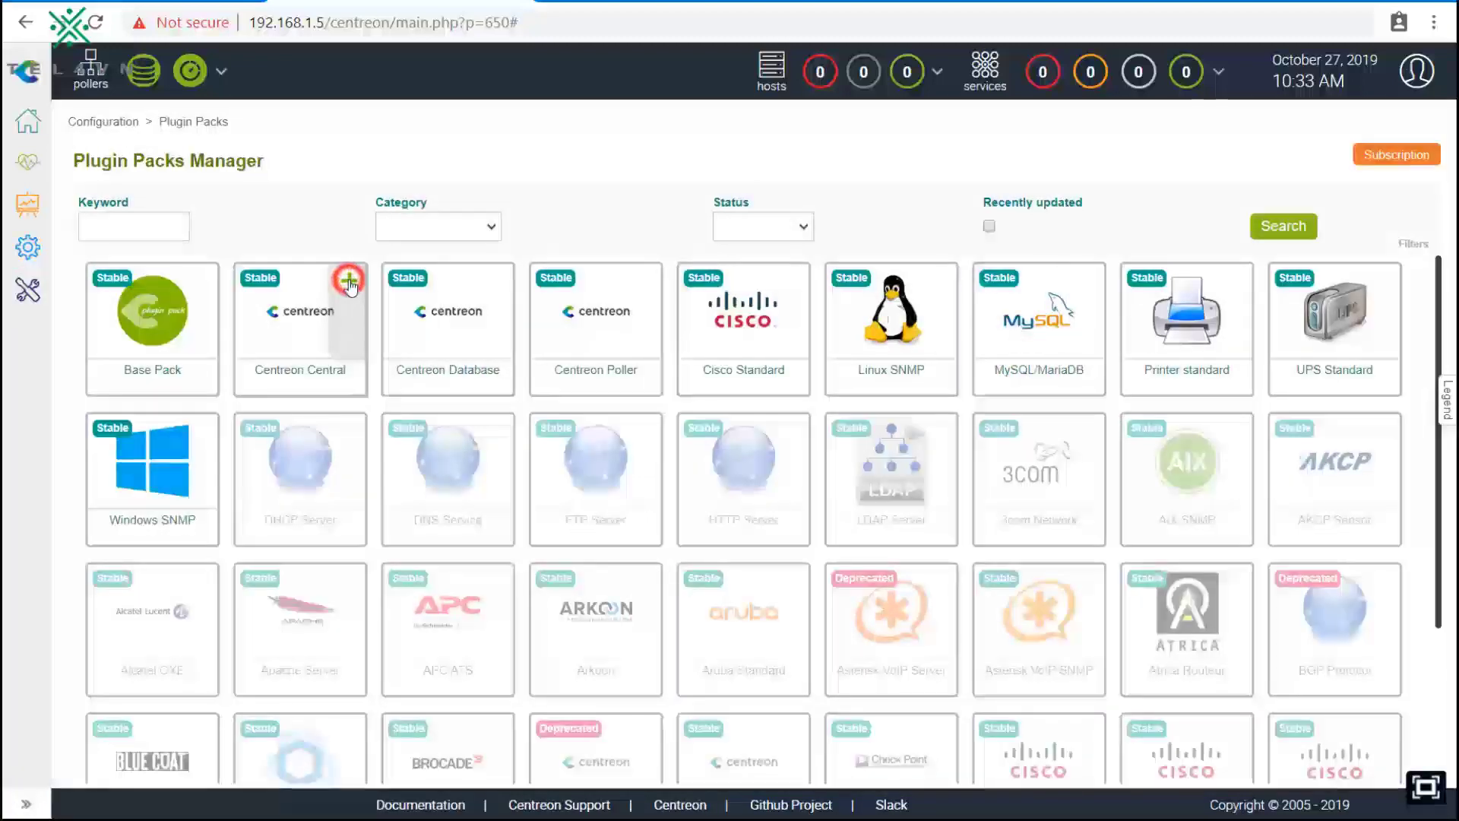
{"action": "left_click", "coordinate": [289, 366]}
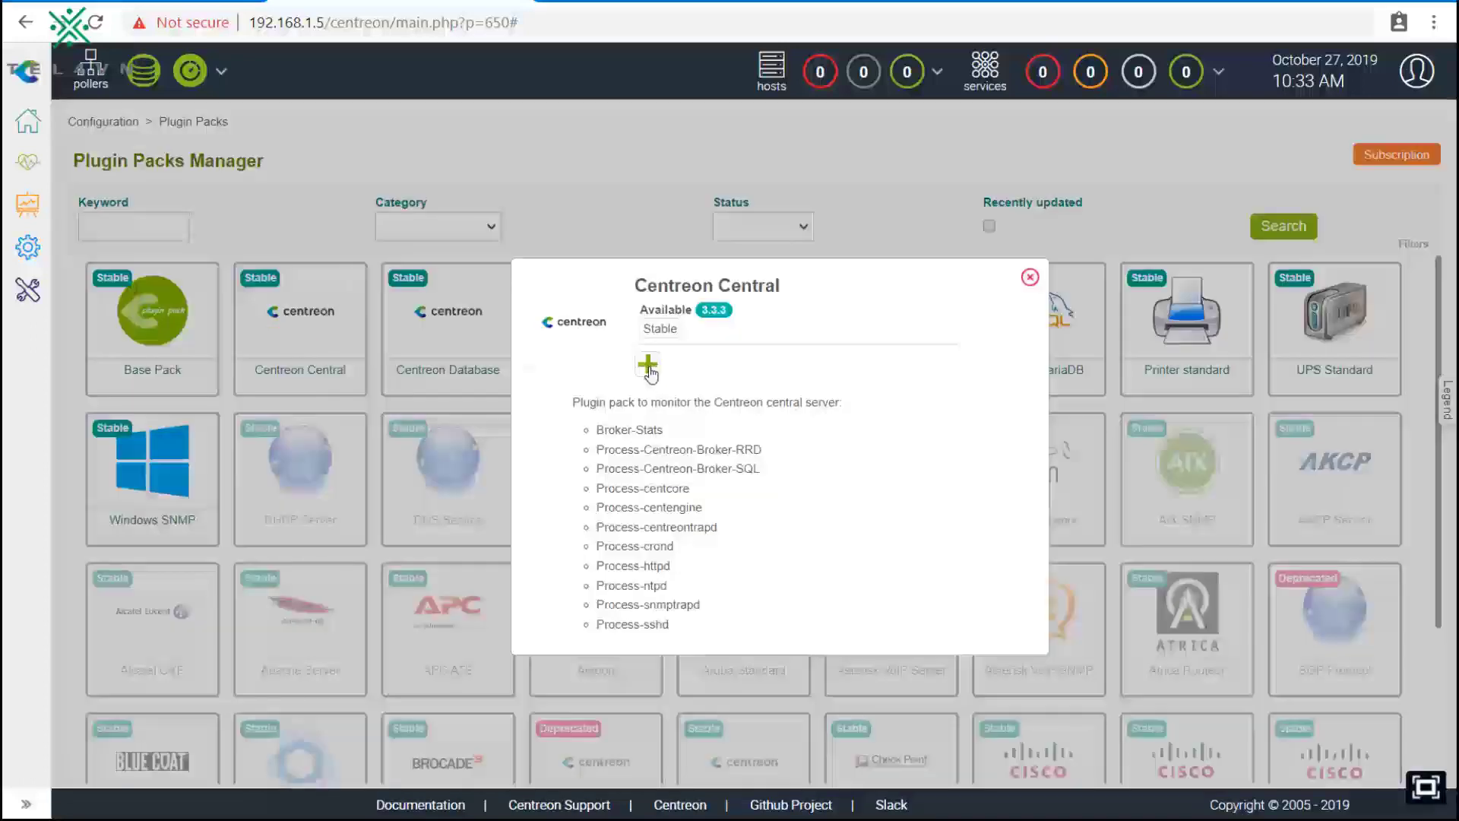
{"action": "left_click", "coordinate": [650, 368]}
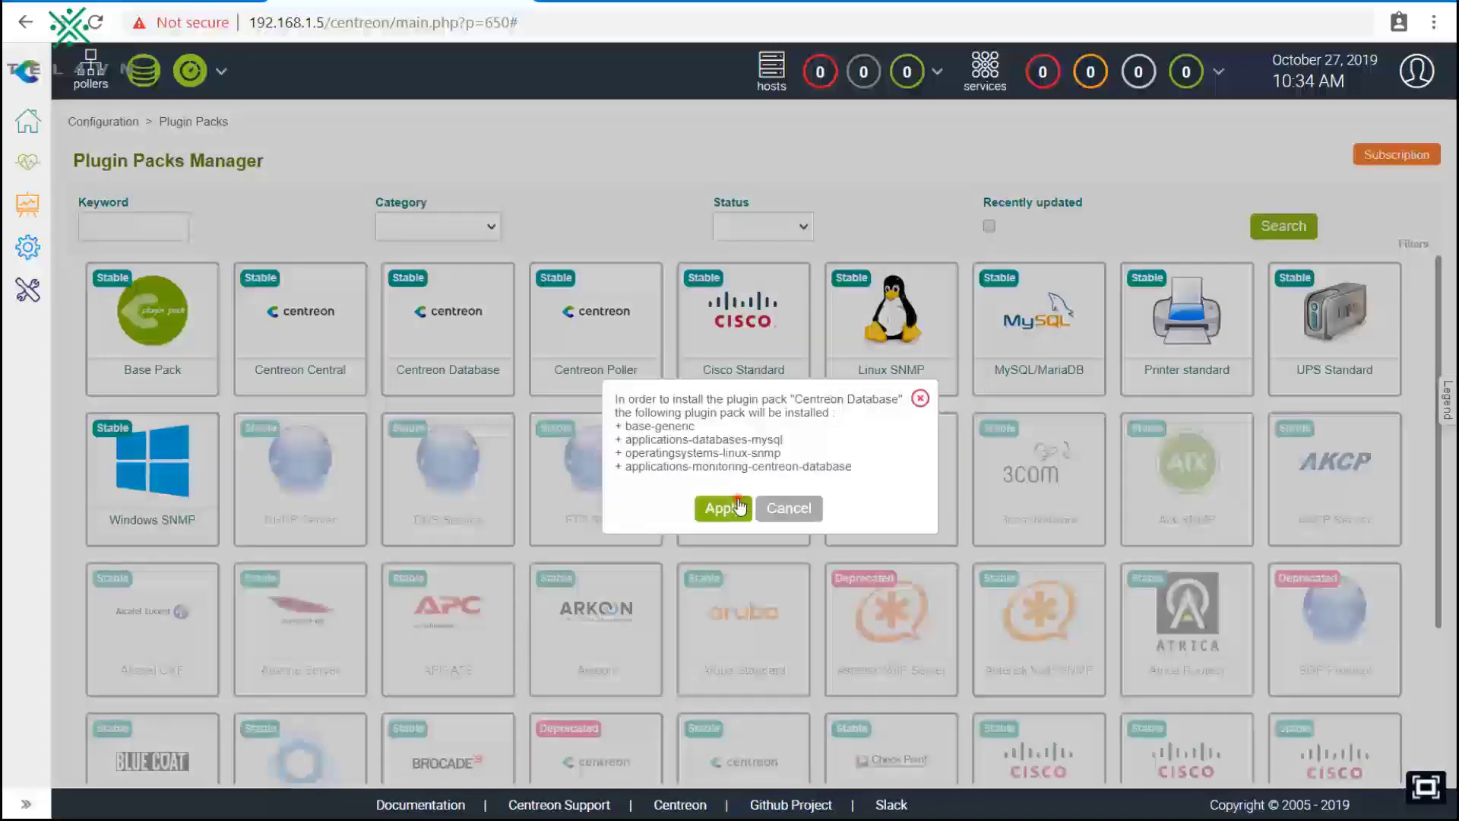
Step: Apply installation of Centreon Database and Centreon Central with their dependency packs
{"action": "left_click", "coordinate": [737, 505]}
{"action": "left_click", "coordinate": [359, 311]}
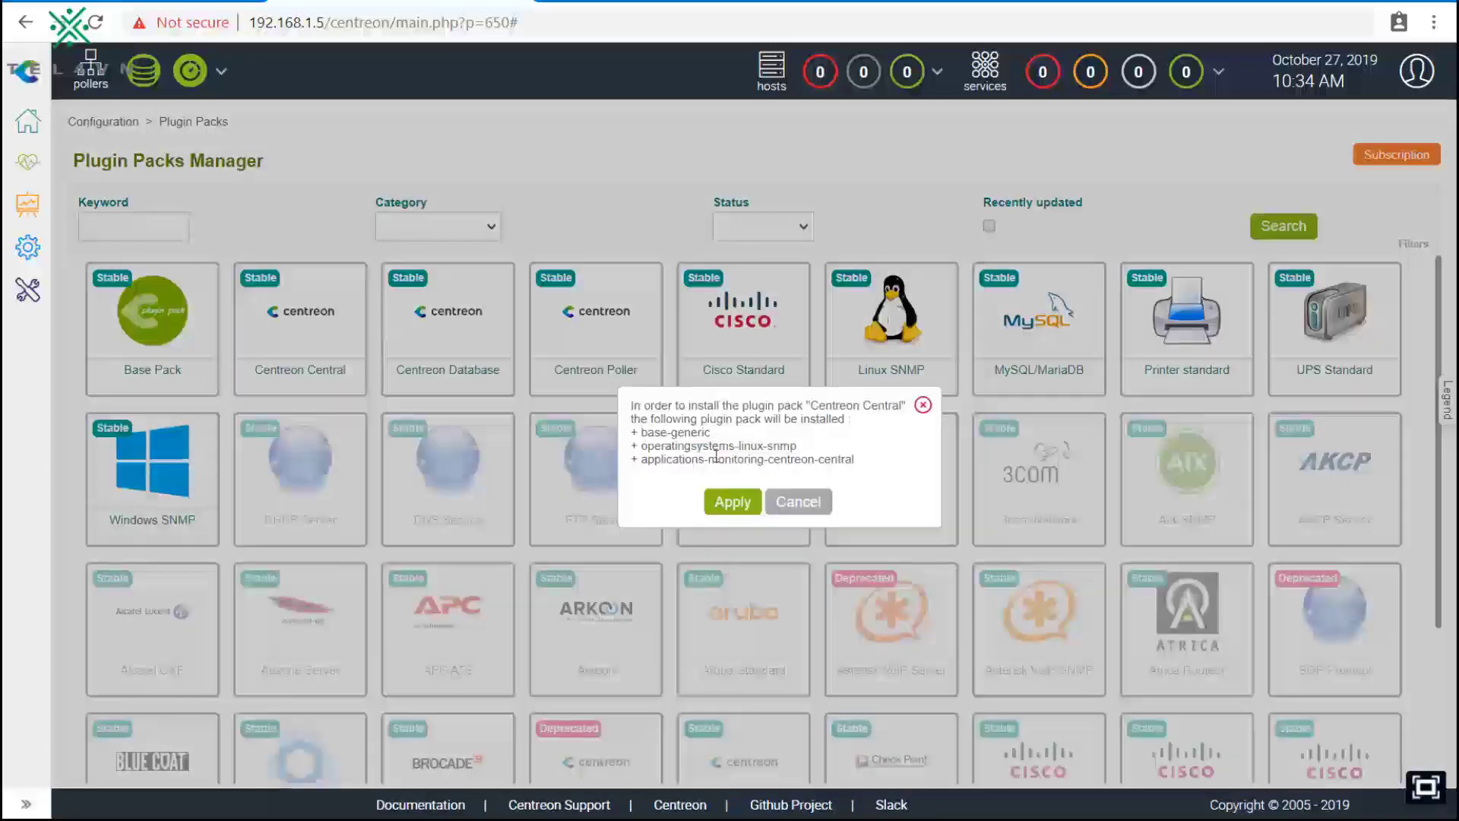
{"action": "left_click", "coordinate": [733, 503]}
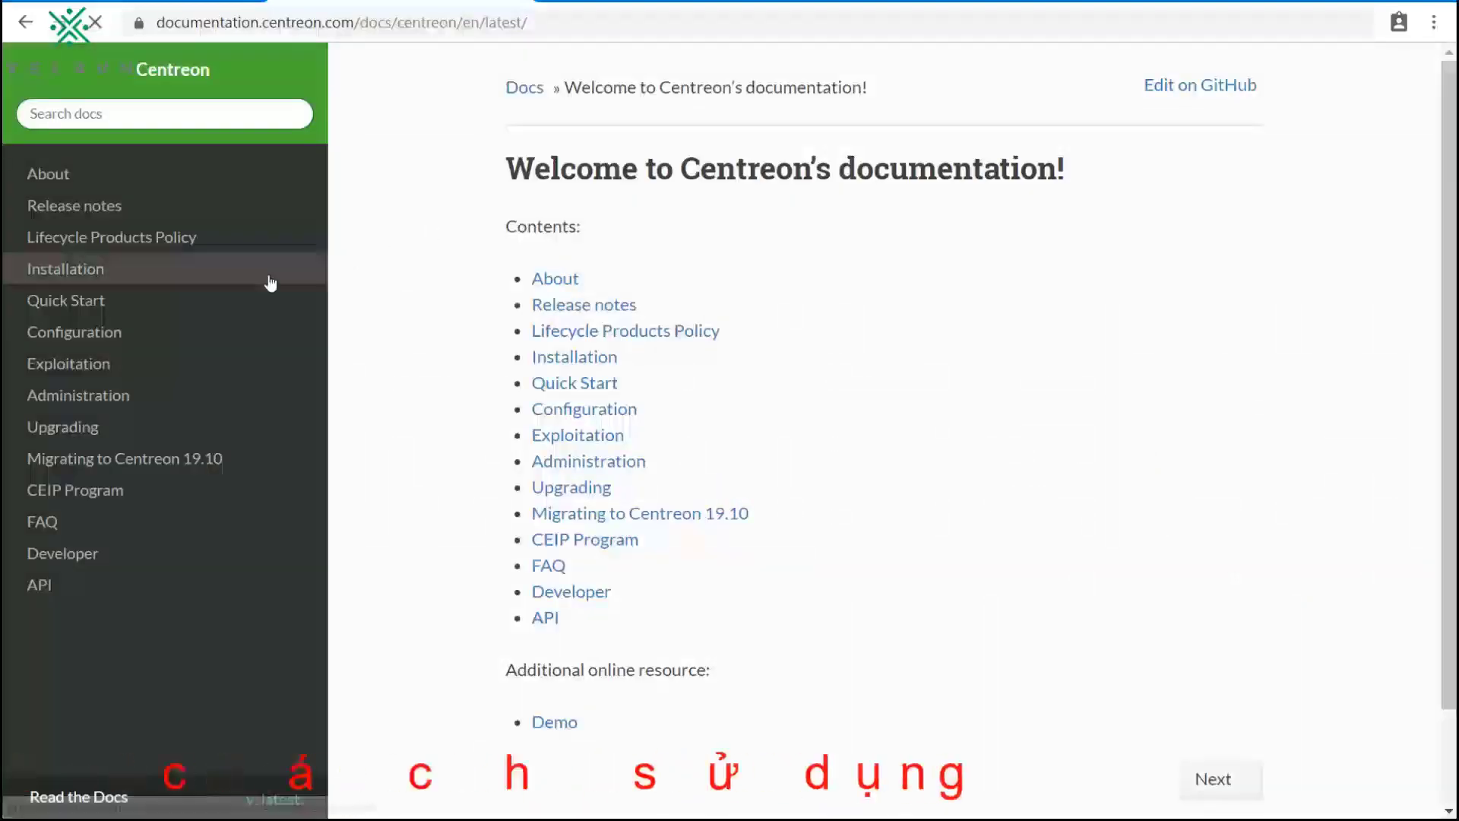
Step: Navigate the docs sidebar to Quick Start, its Login page, and Quick introduction to the menus
{"action": "left_click", "coordinate": [115, 312]}
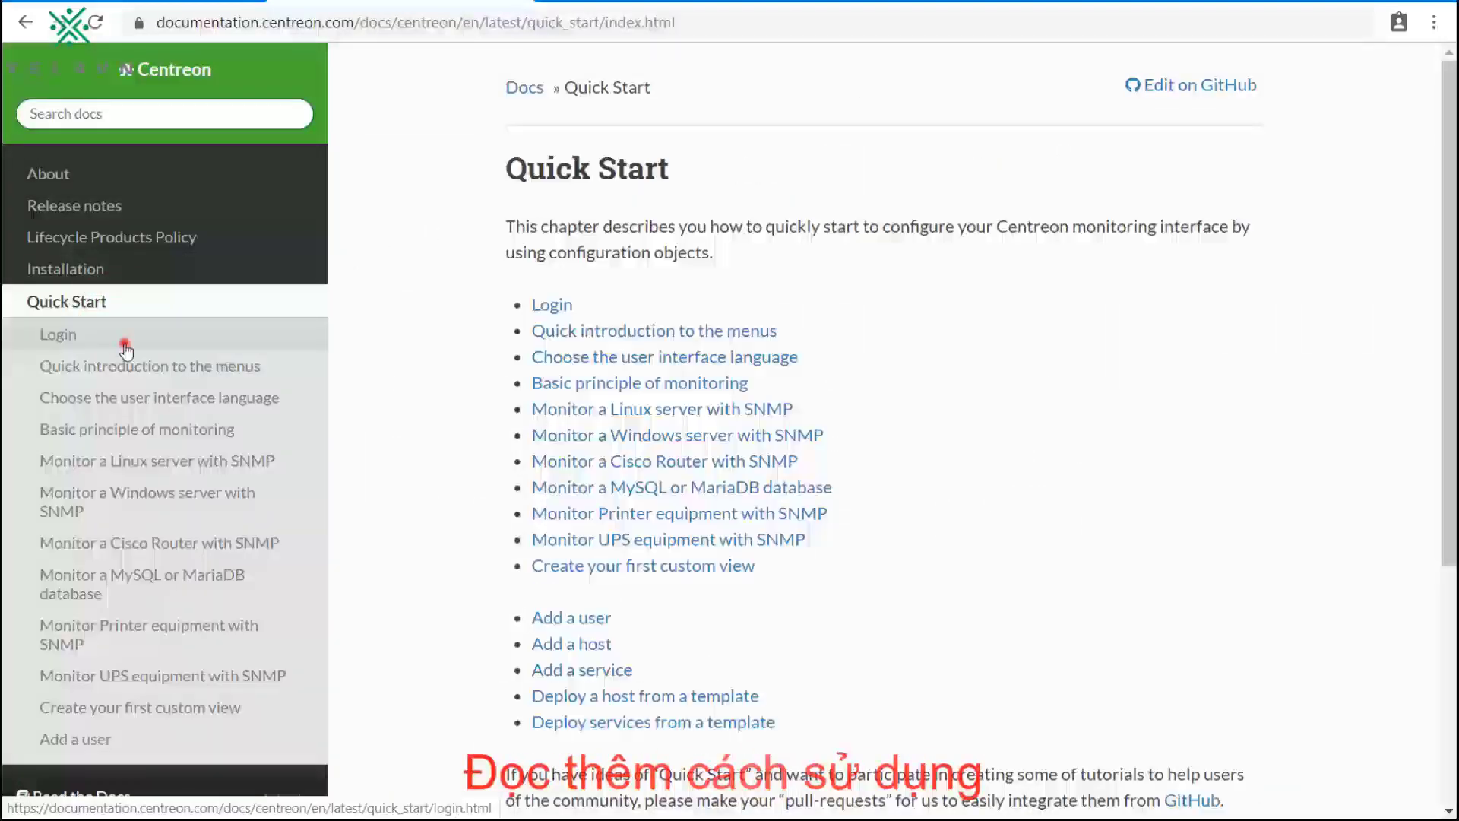
{"action": "left_click", "coordinate": [123, 342]}
{"action": "left_click", "coordinate": [131, 369]}
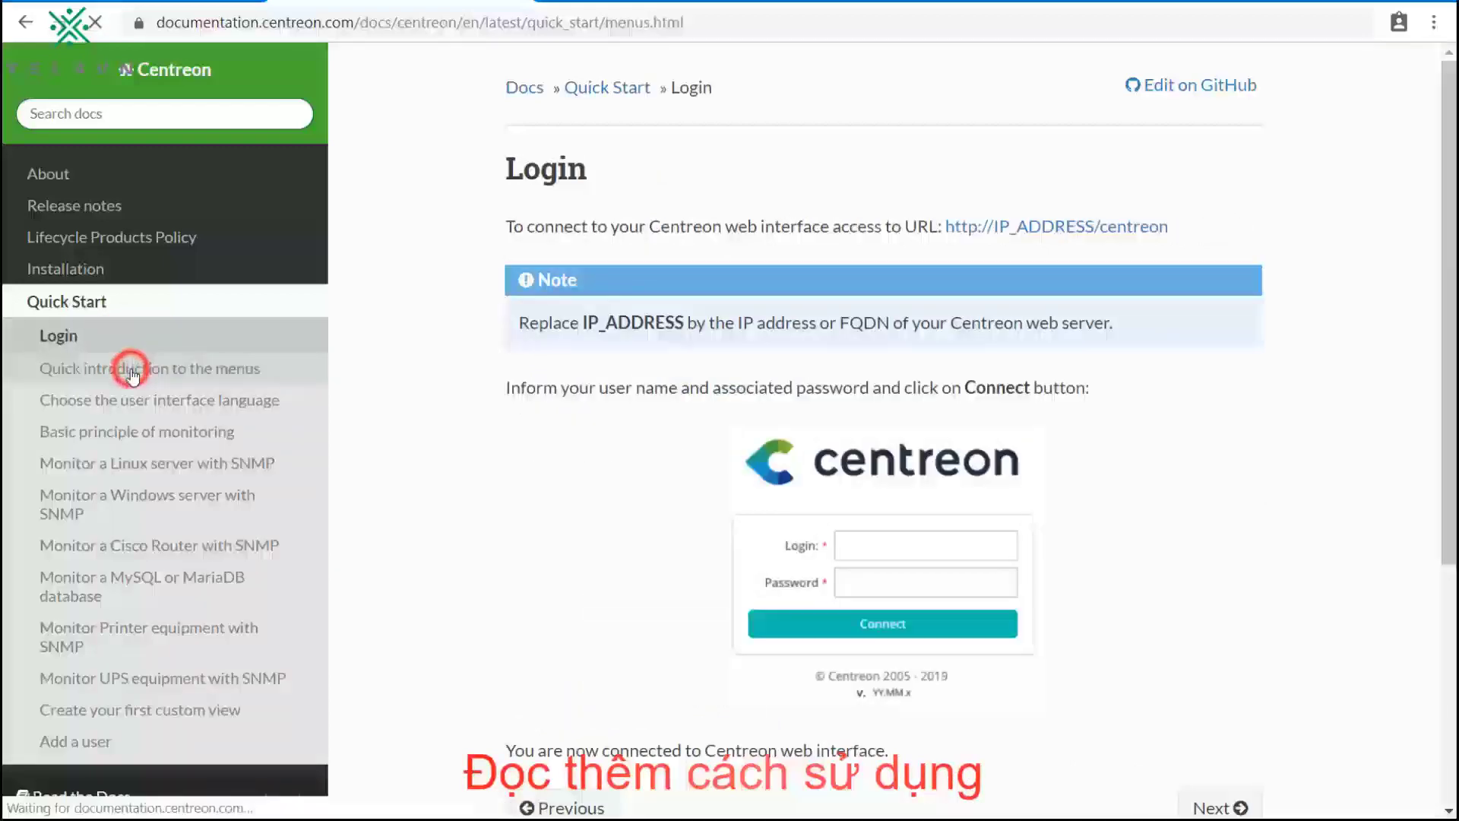